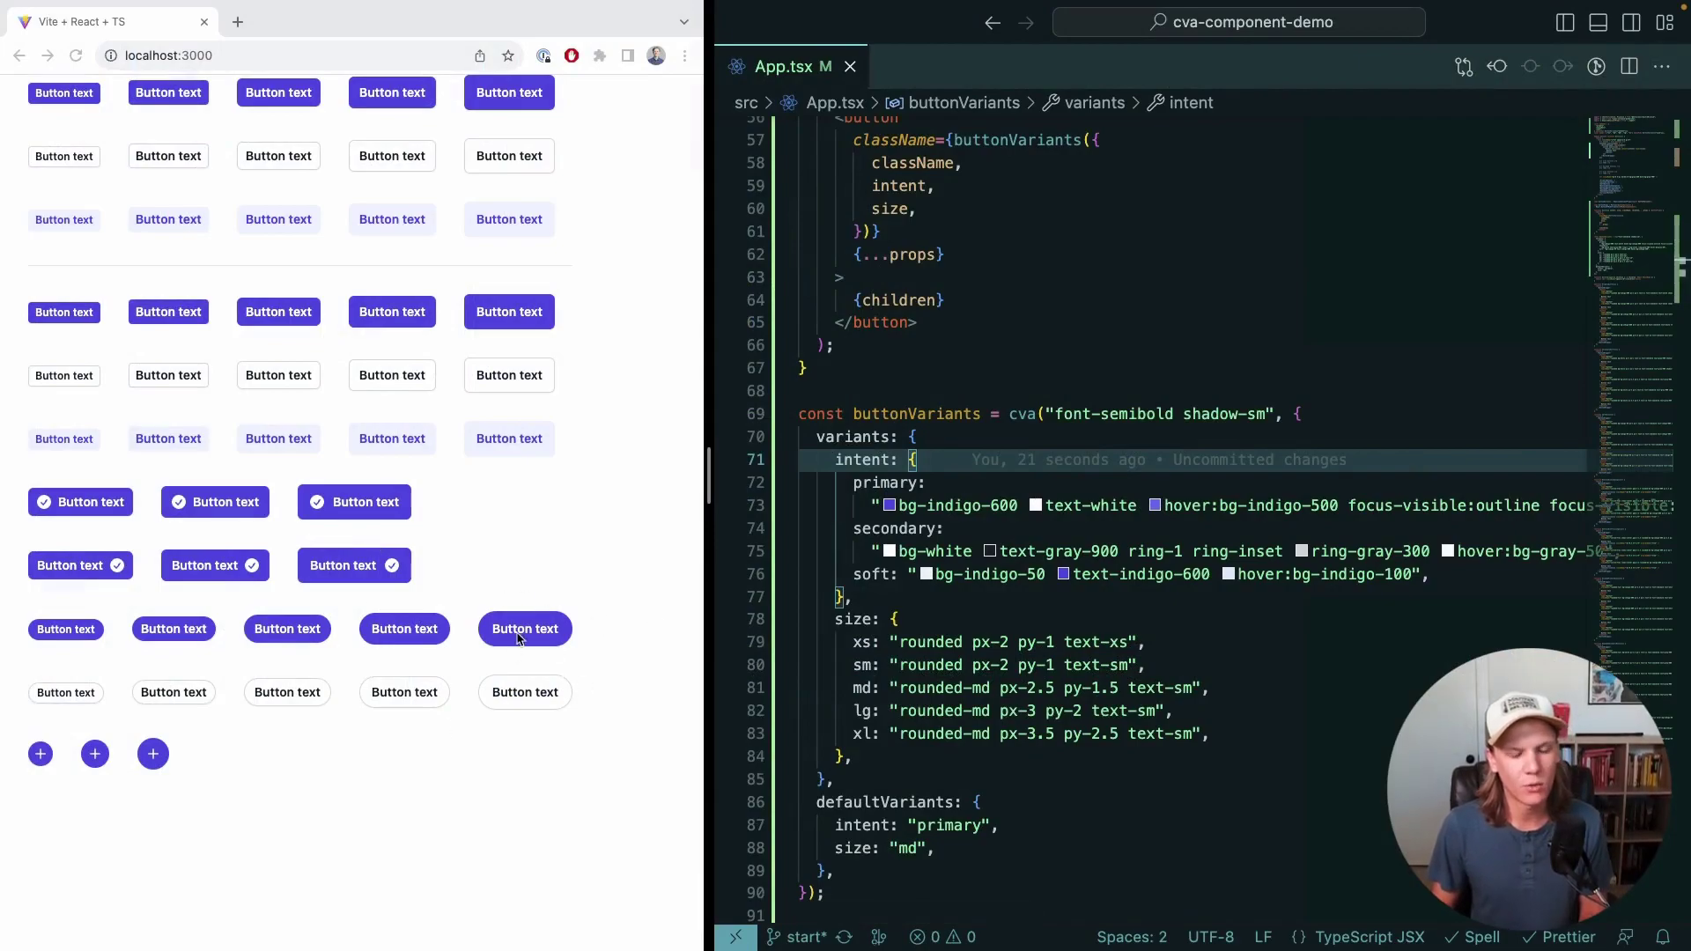
Step: Compare the rounded-full button components, then return to buttonVariants after the size block
click(522, 674)
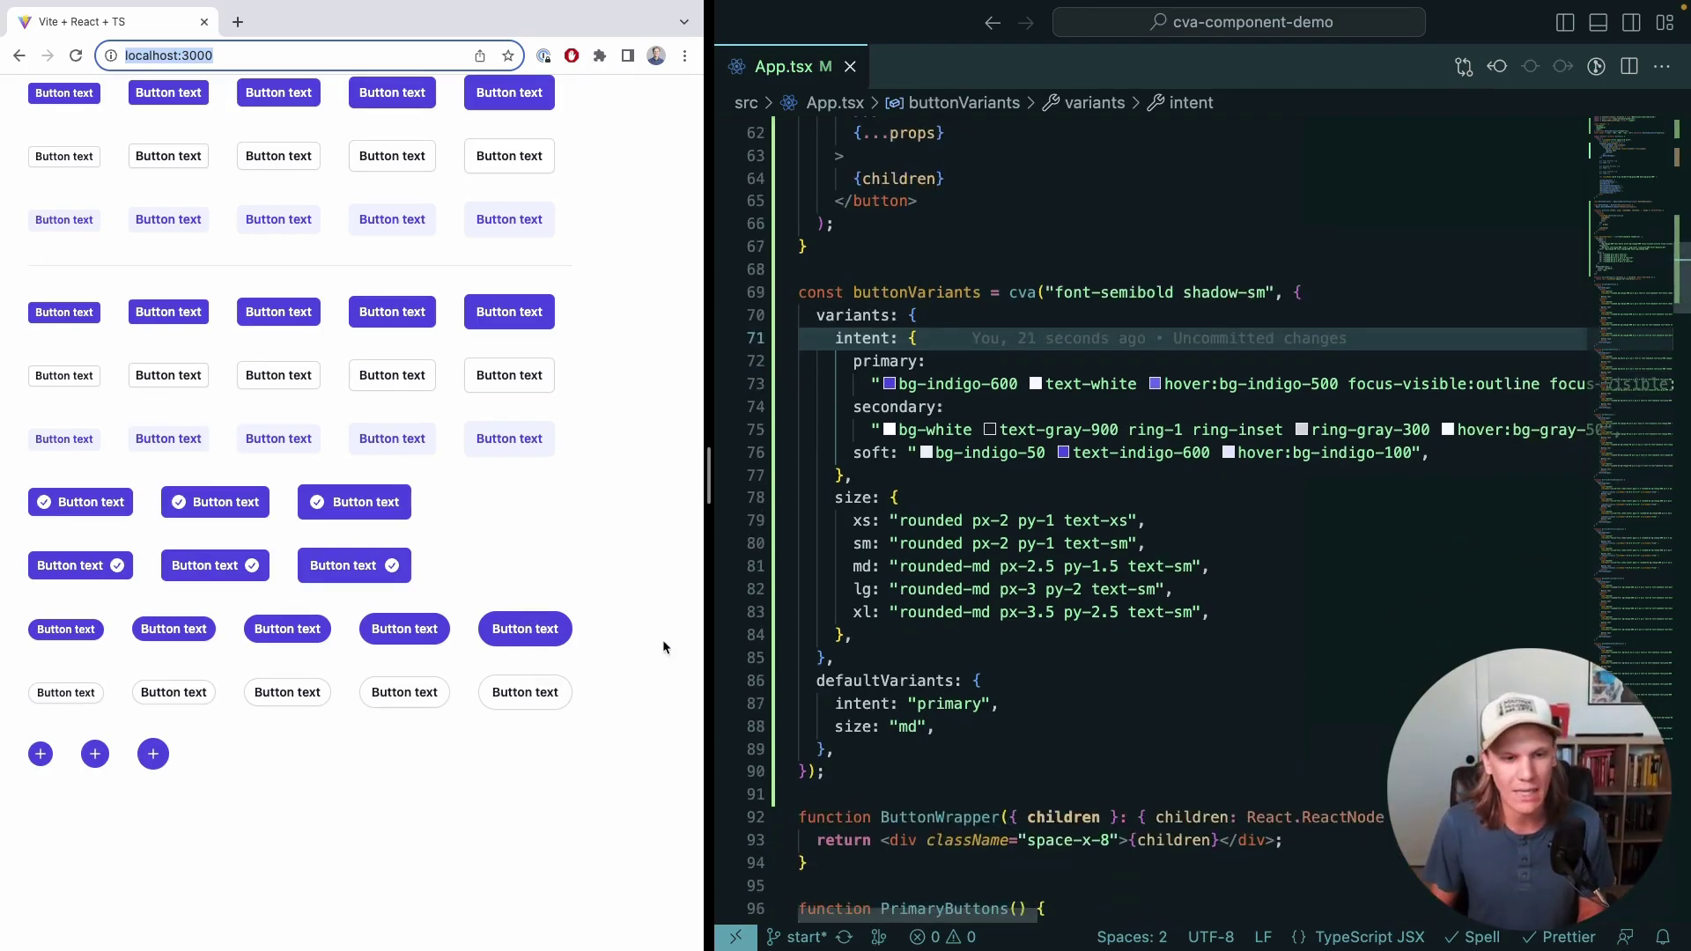
scroll(873, 597, down, 10)
scroll(874, 597, down, 5)
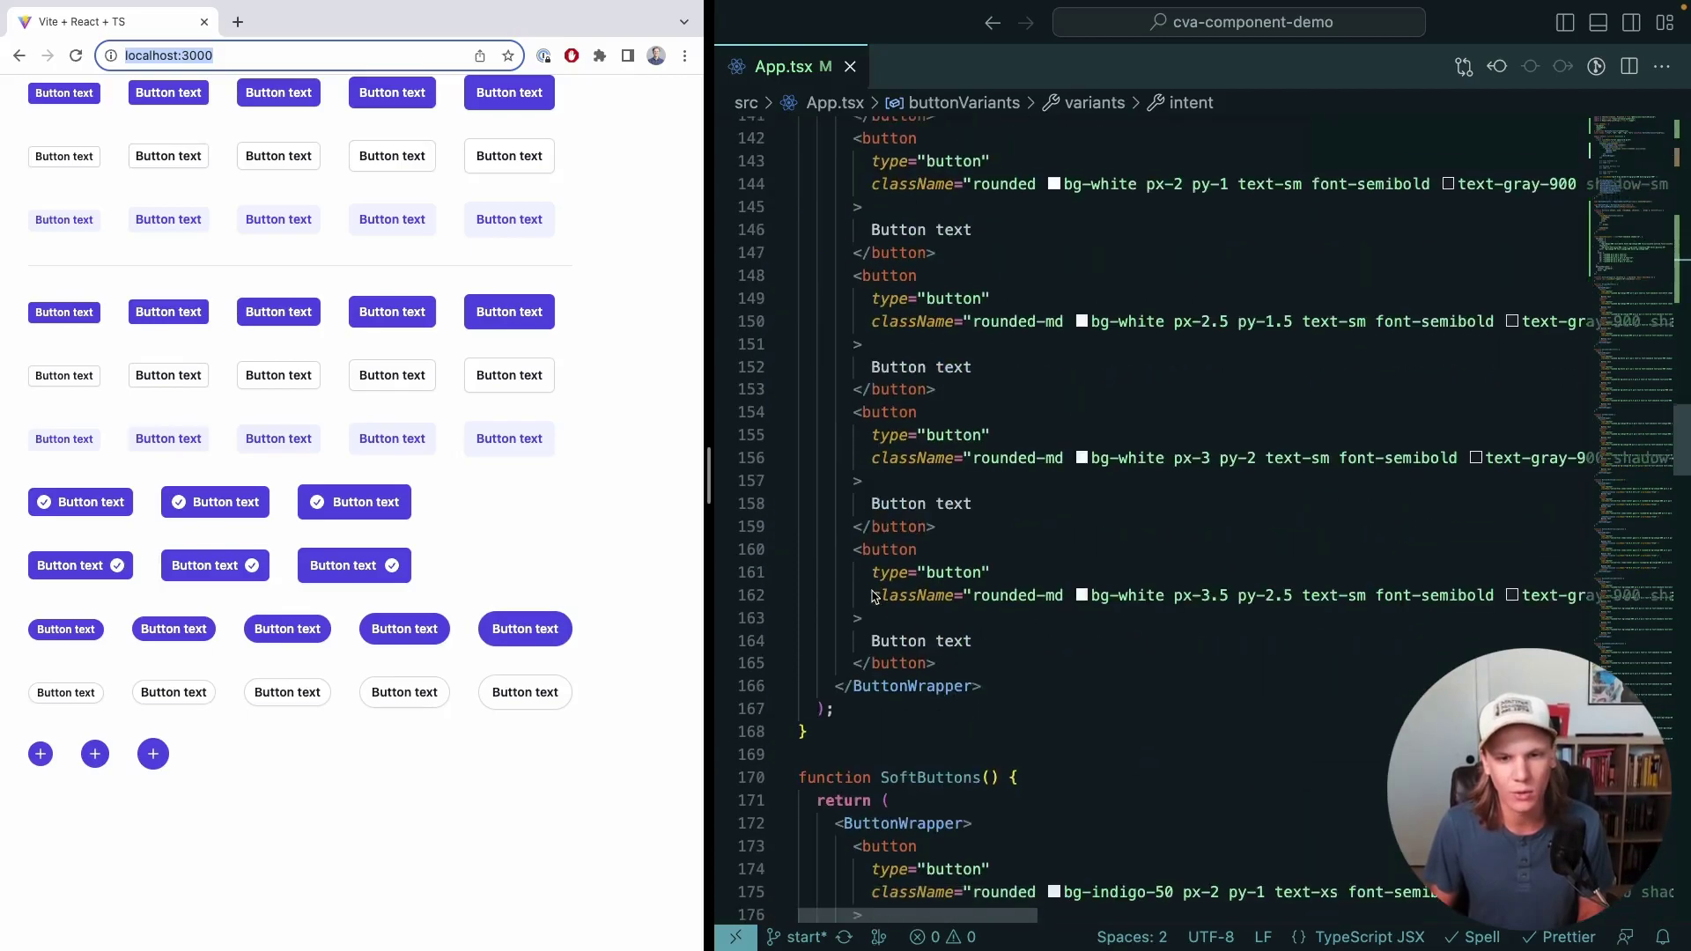
scroll(873, 598, down, 5)
scroll(874, 597, down, 8)
scroll(872, 597, down, 5)
scroll(874, 598, down, 5)
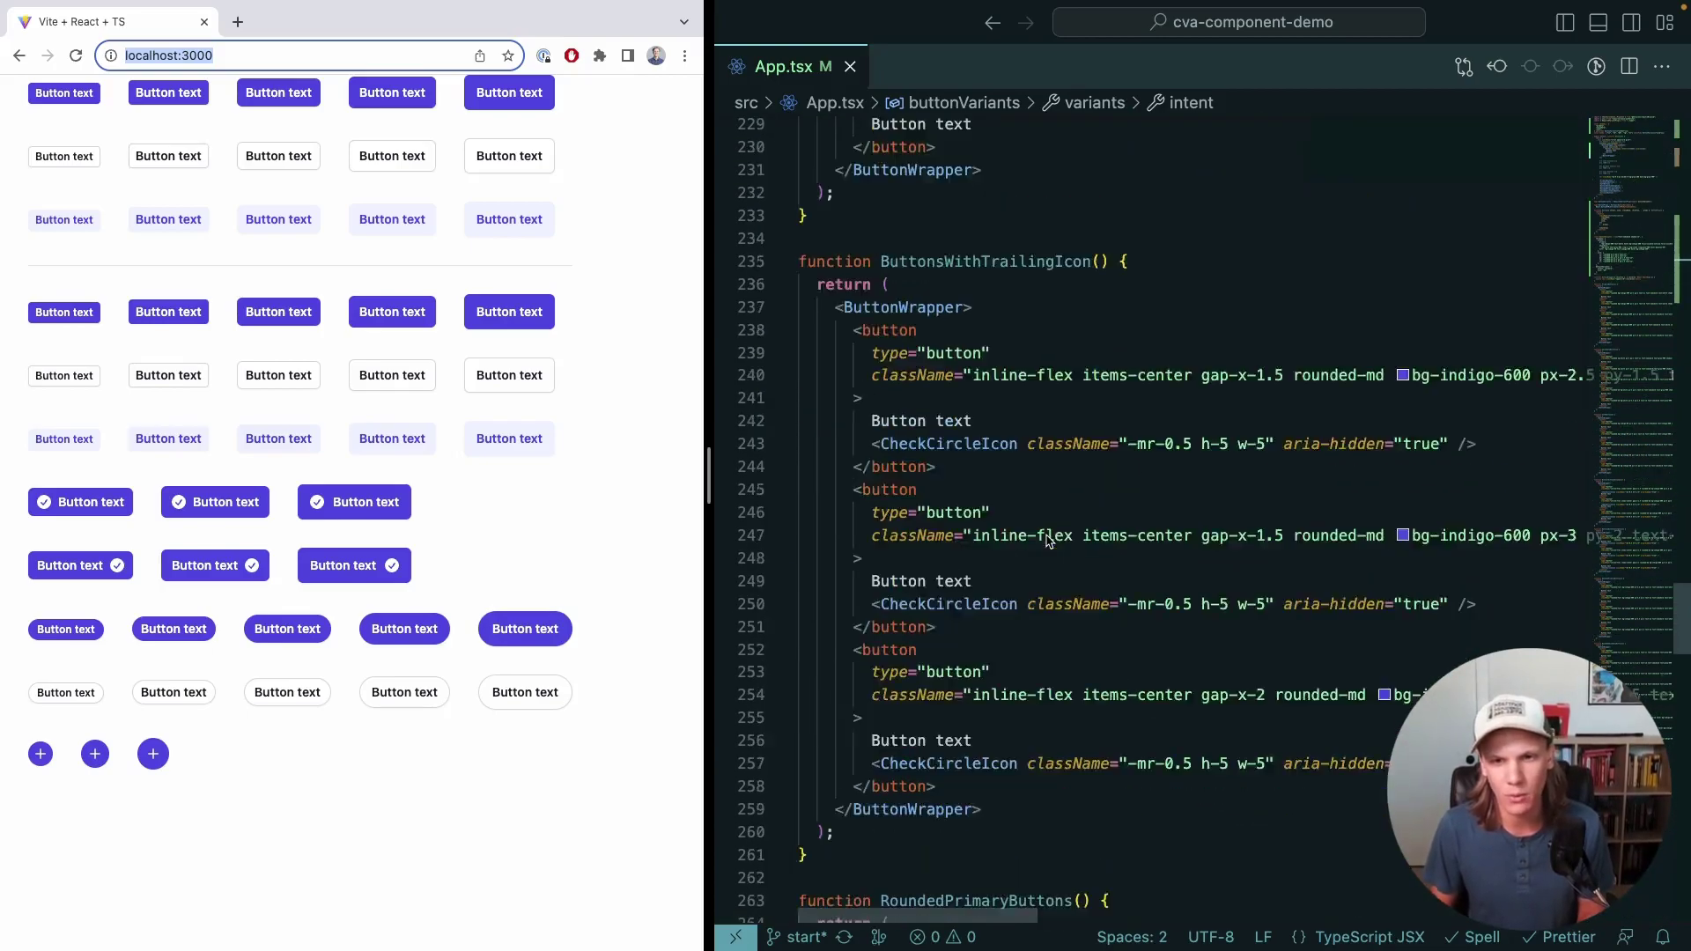
scroll(925, 554, down, 10)
scroll(1043, 476, down, 4)
scroll(1043, 475, down, 10)
double_click(971, 472)
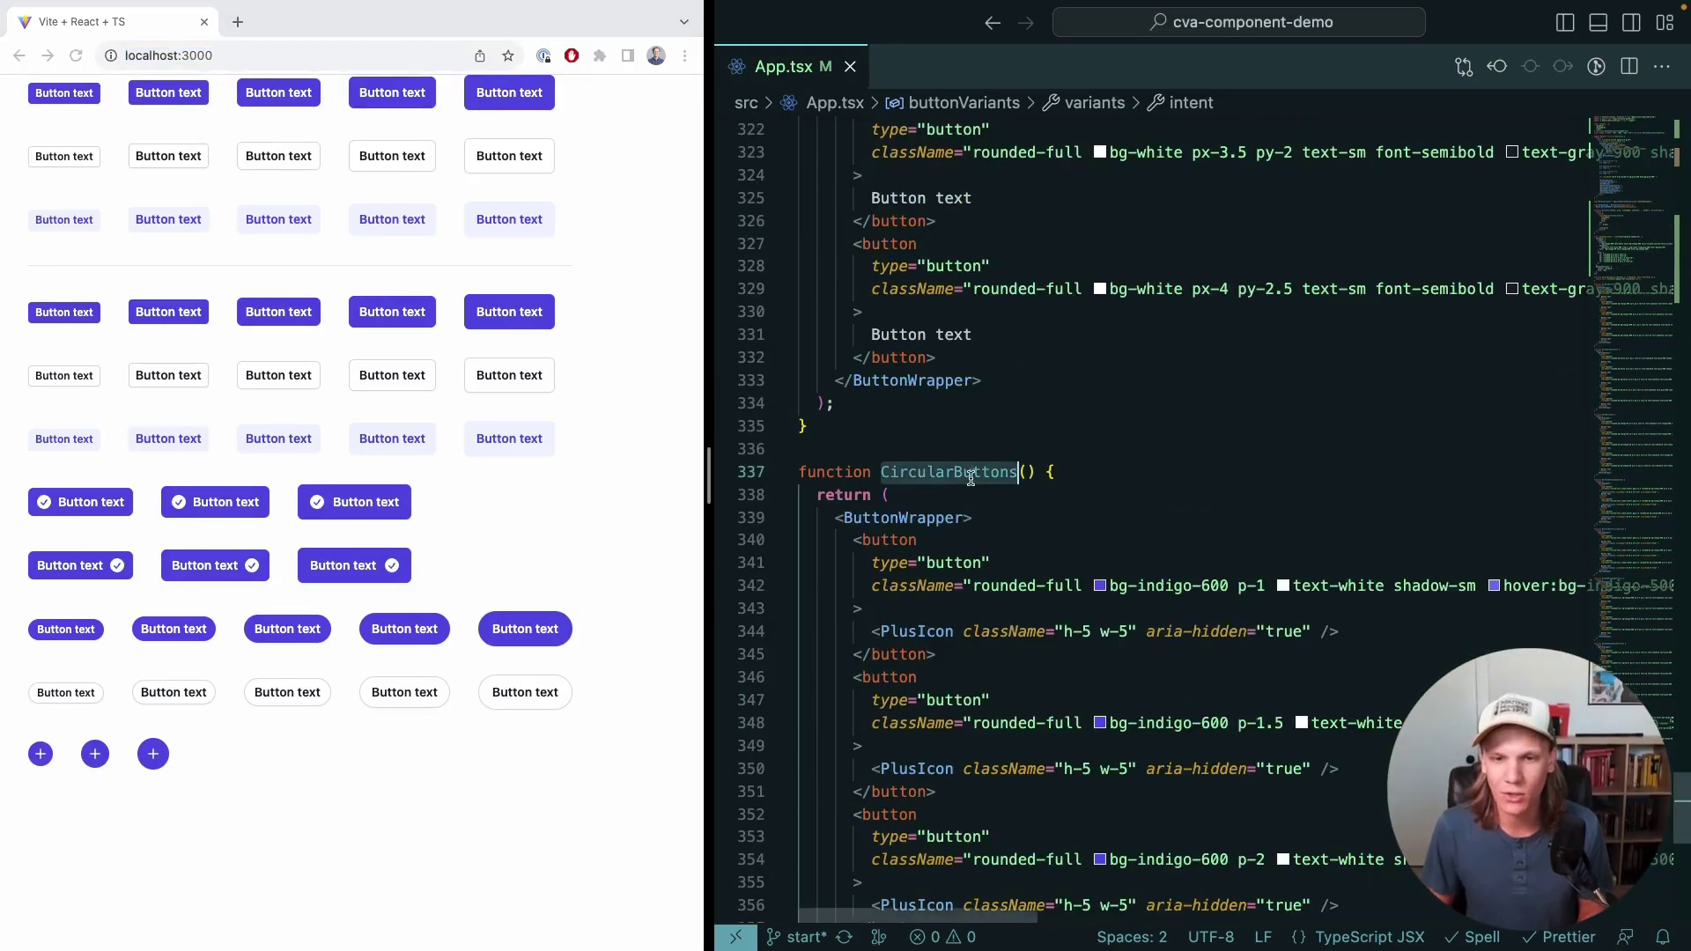
scroll(970, 475, down, 2)
scroll(988, 481, down, 2)
scroll(1106, 538, down, 1)
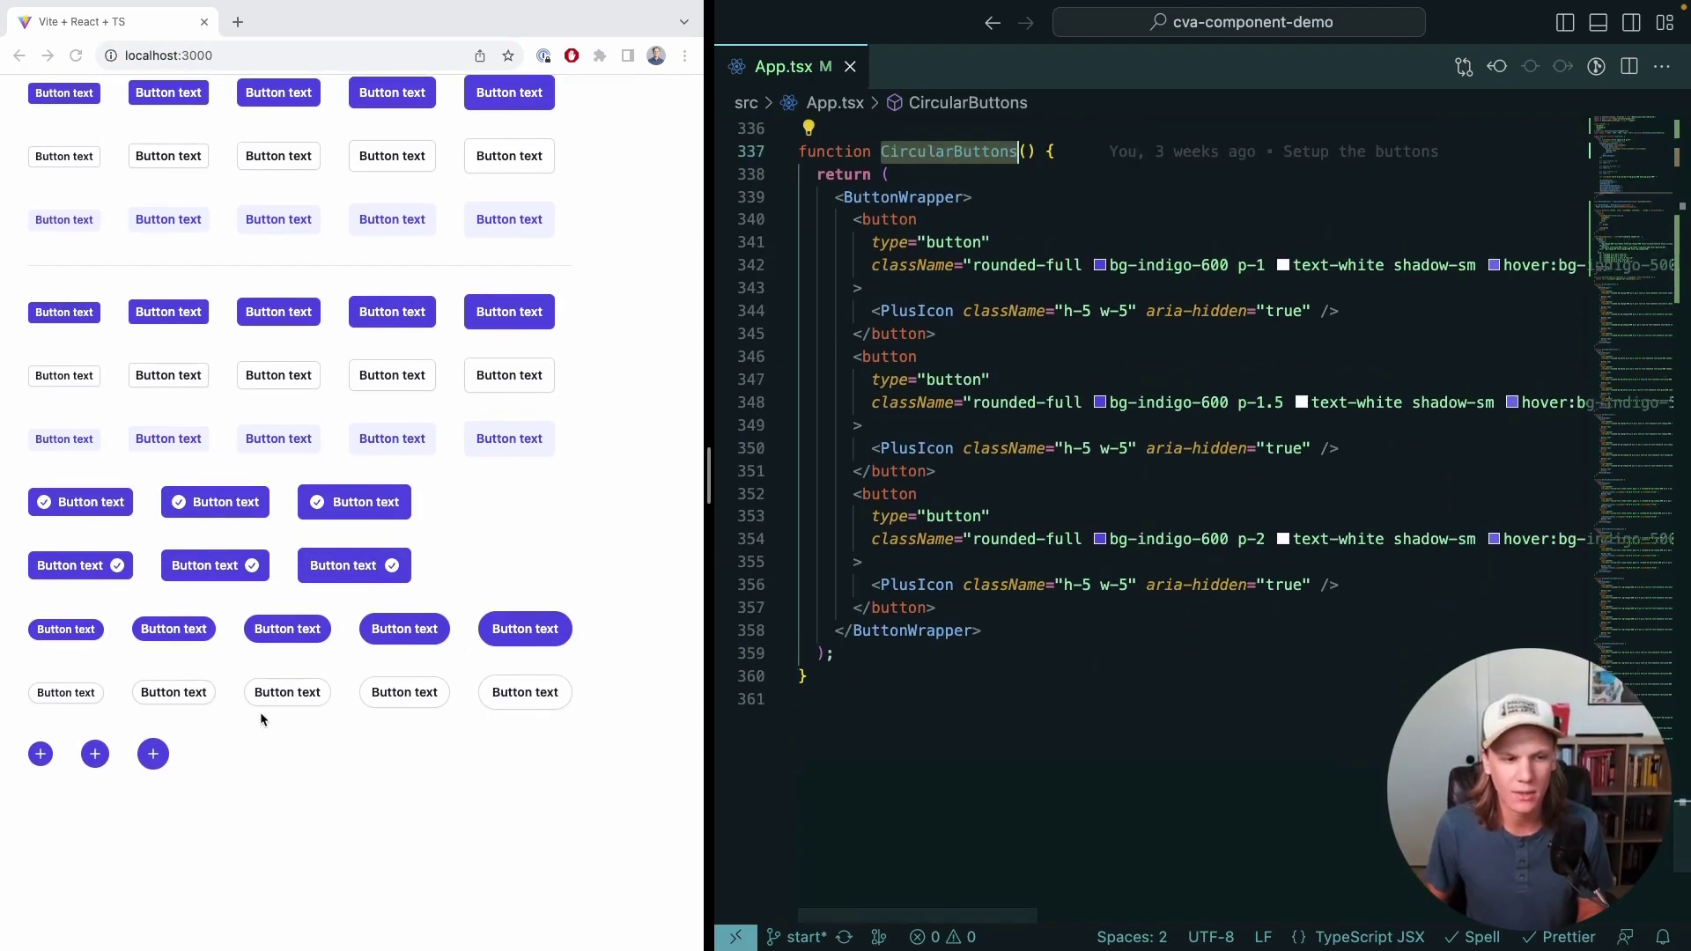
scroll(1049, 416, up, 2)
scroll(1050, 415, up, 2)
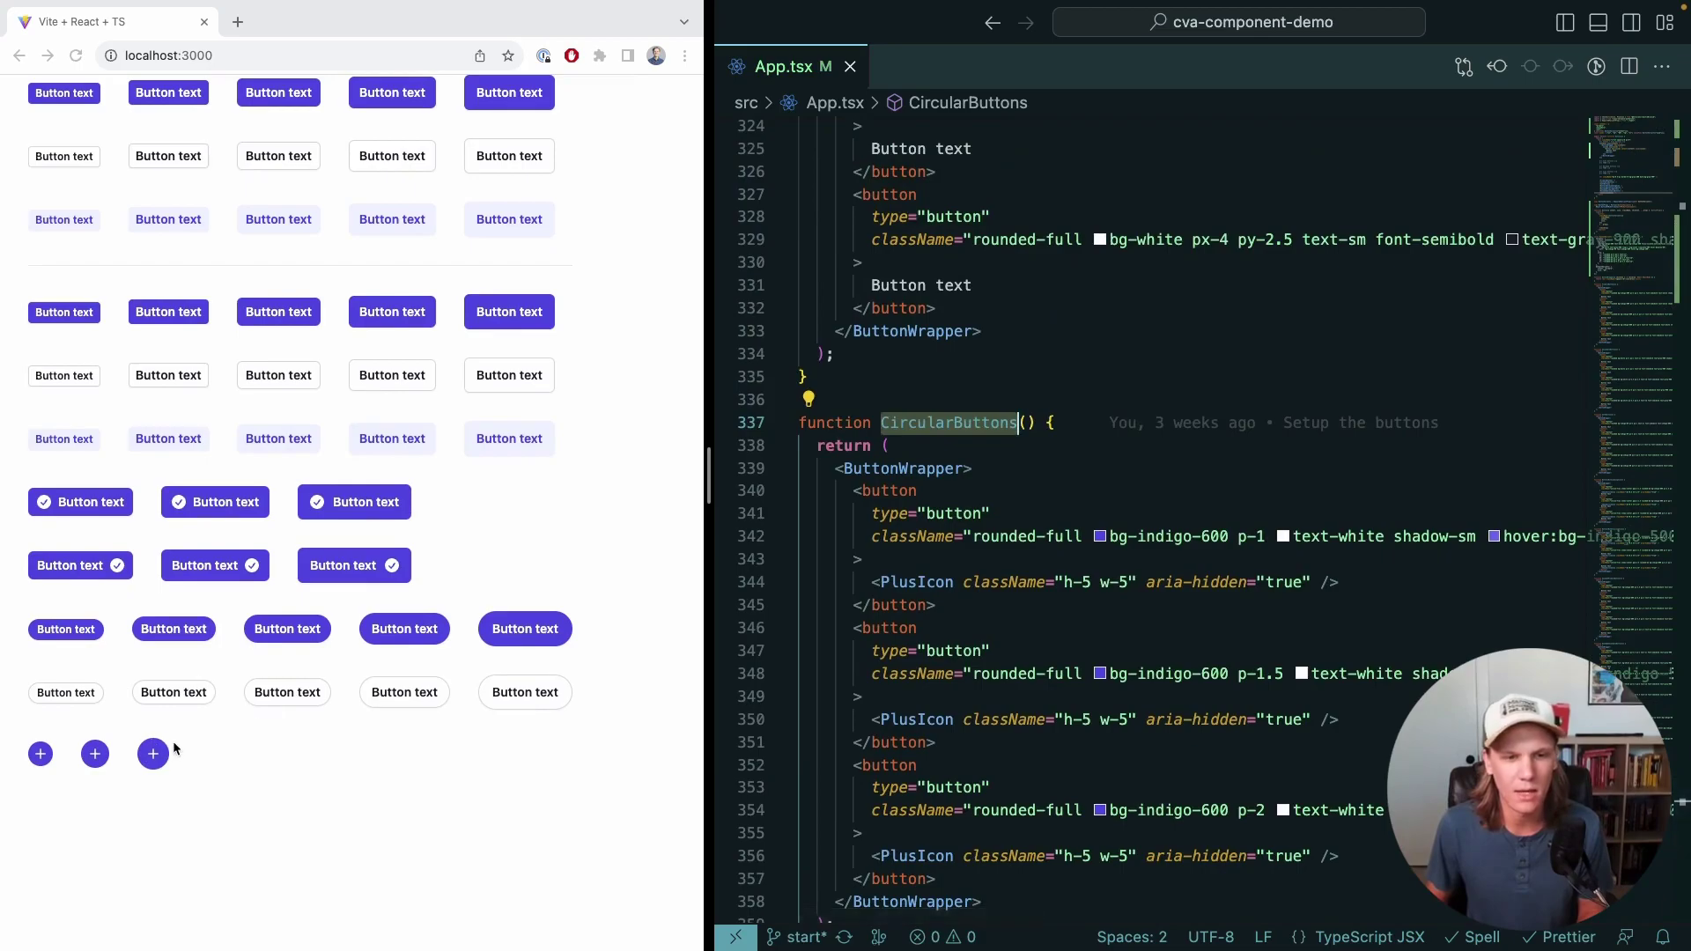
scroll(974, 502, up, 2)
scroll(971, 397, up, 2)
scroll(969, 271, up, 2)
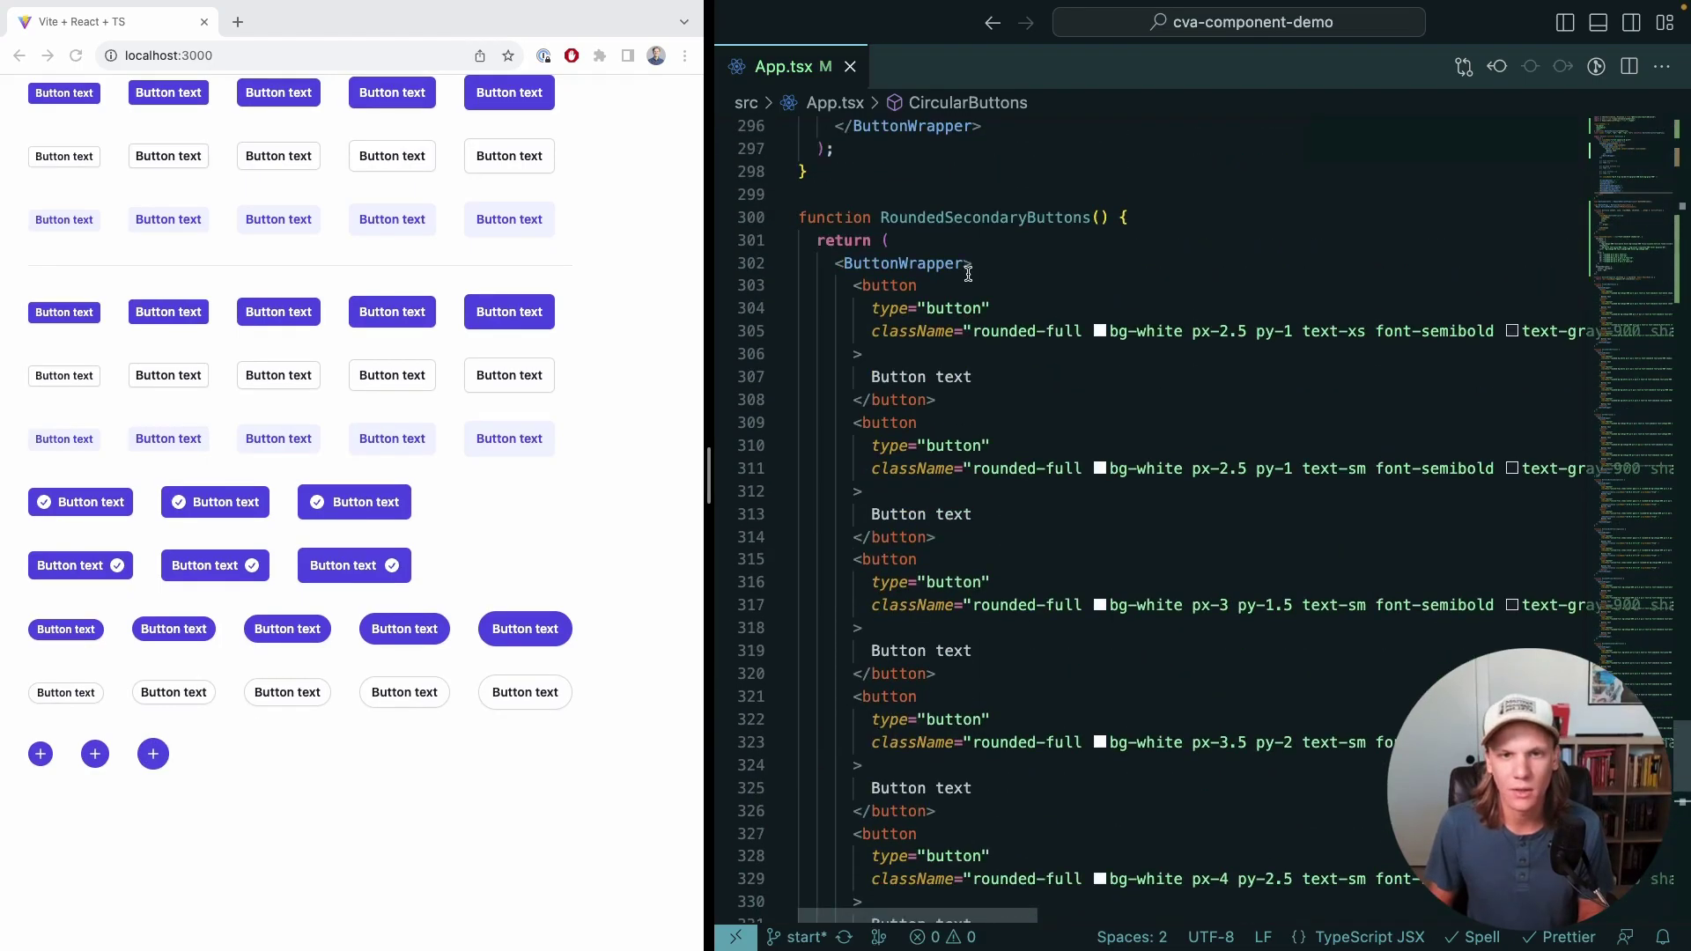
click(939, 217)
scroll(977, 231, up, 5)
scroll(1017, 241, up, 4)
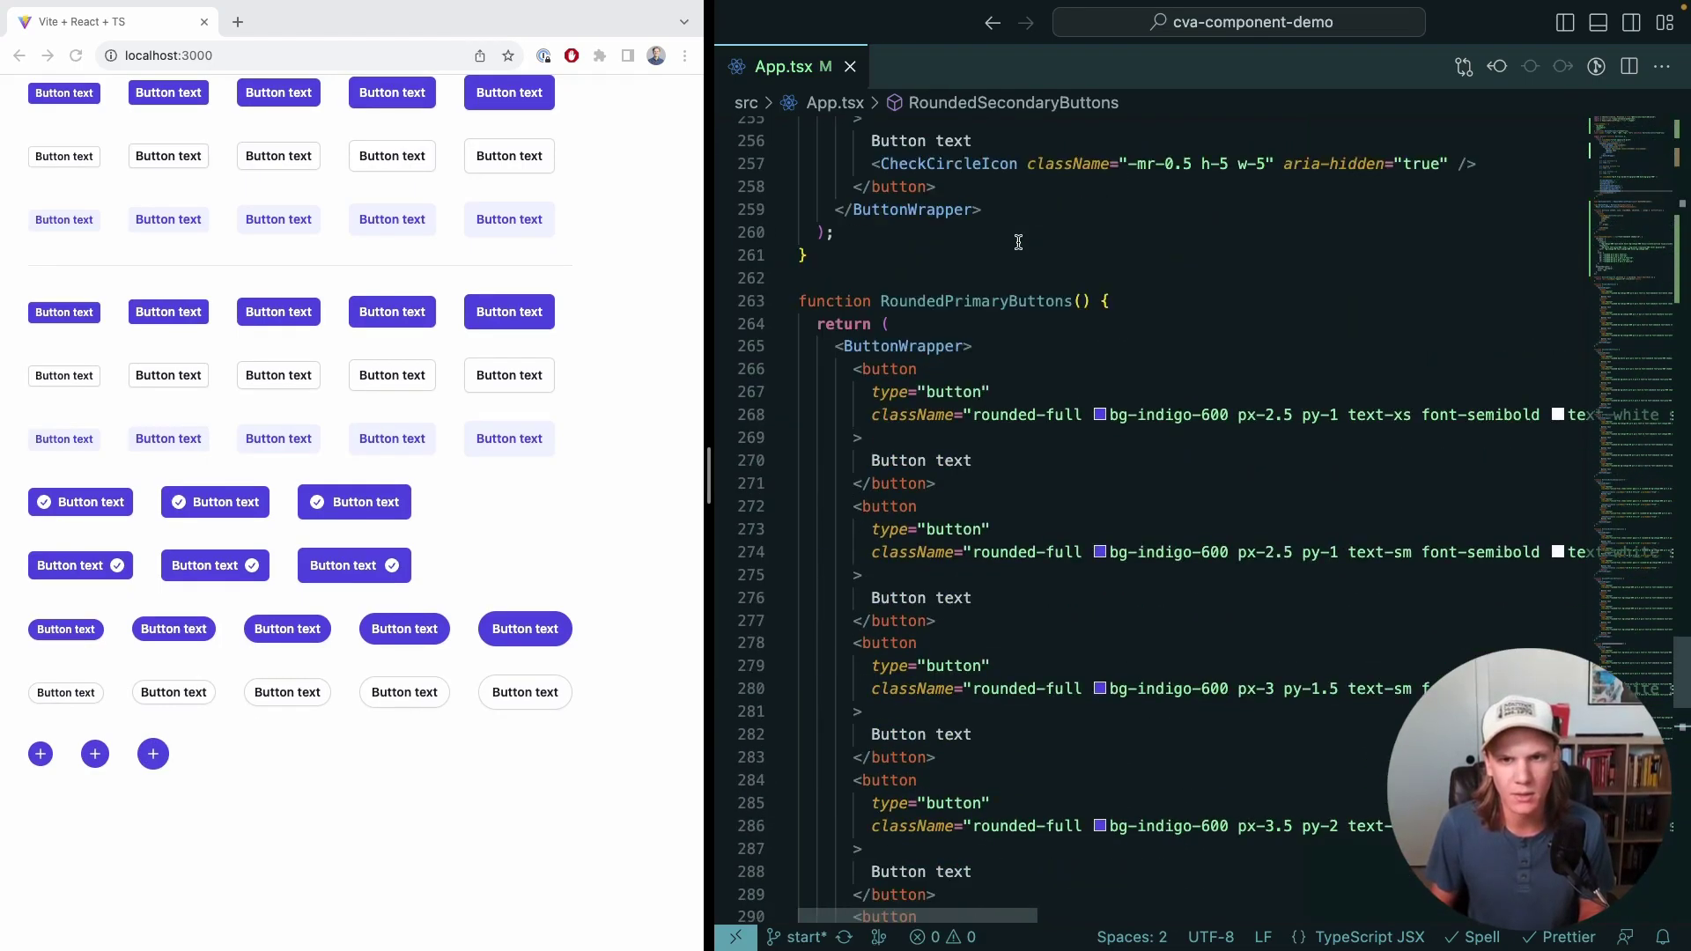
click(1001, 304)
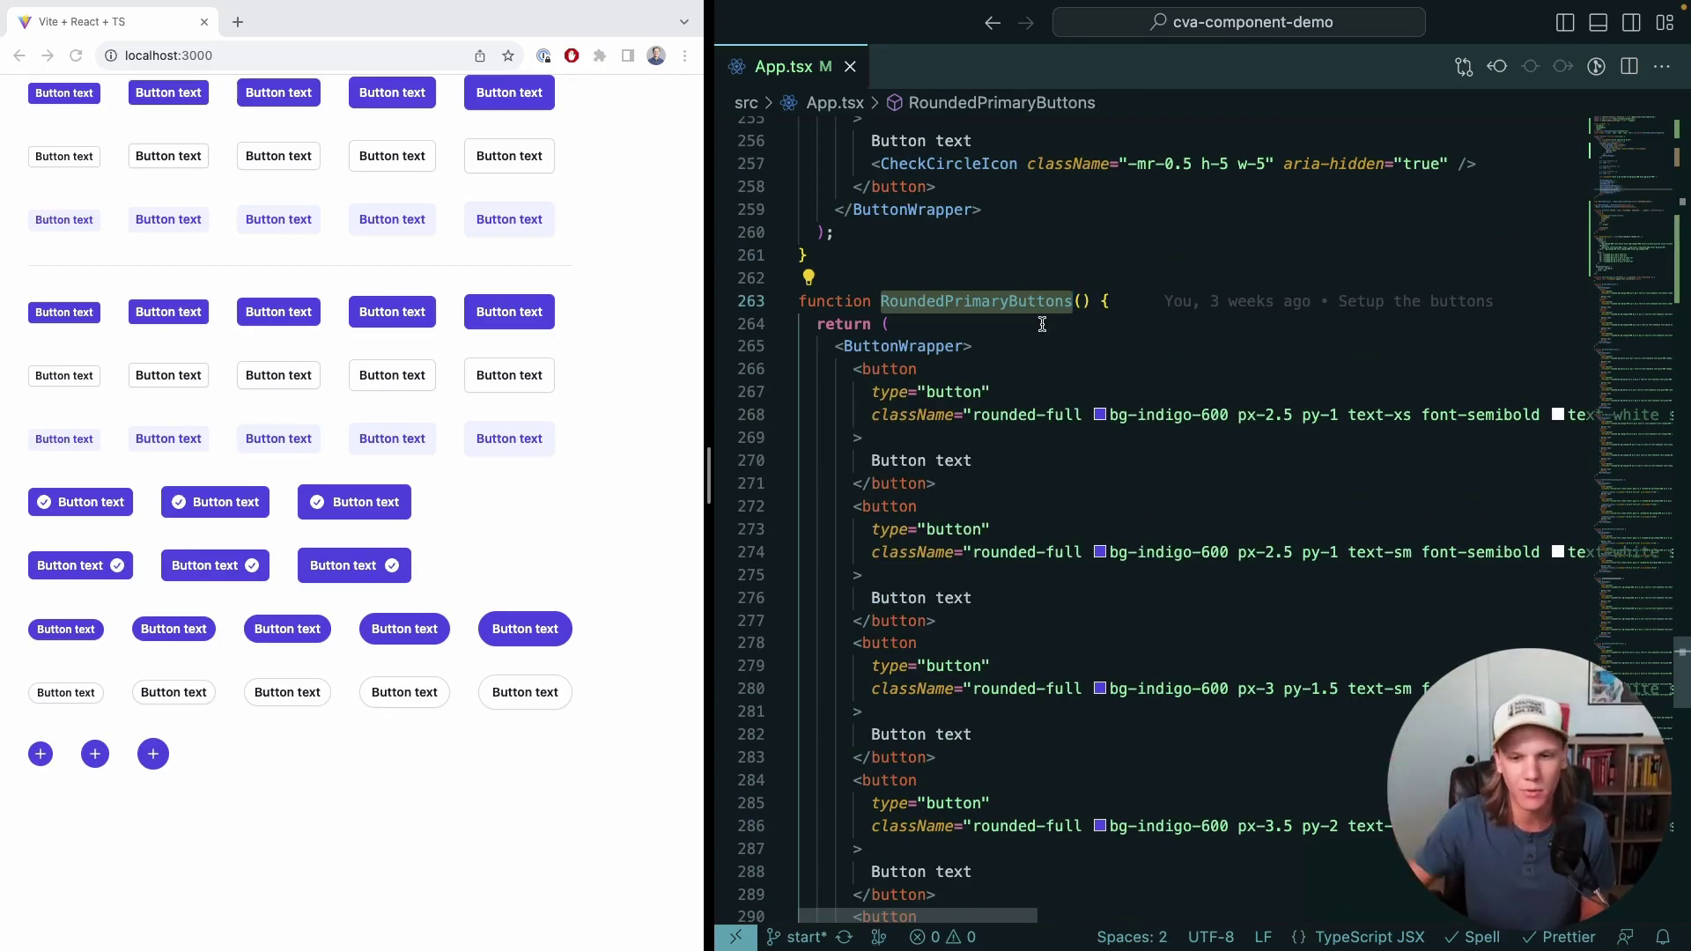
double_click(1021, 414)
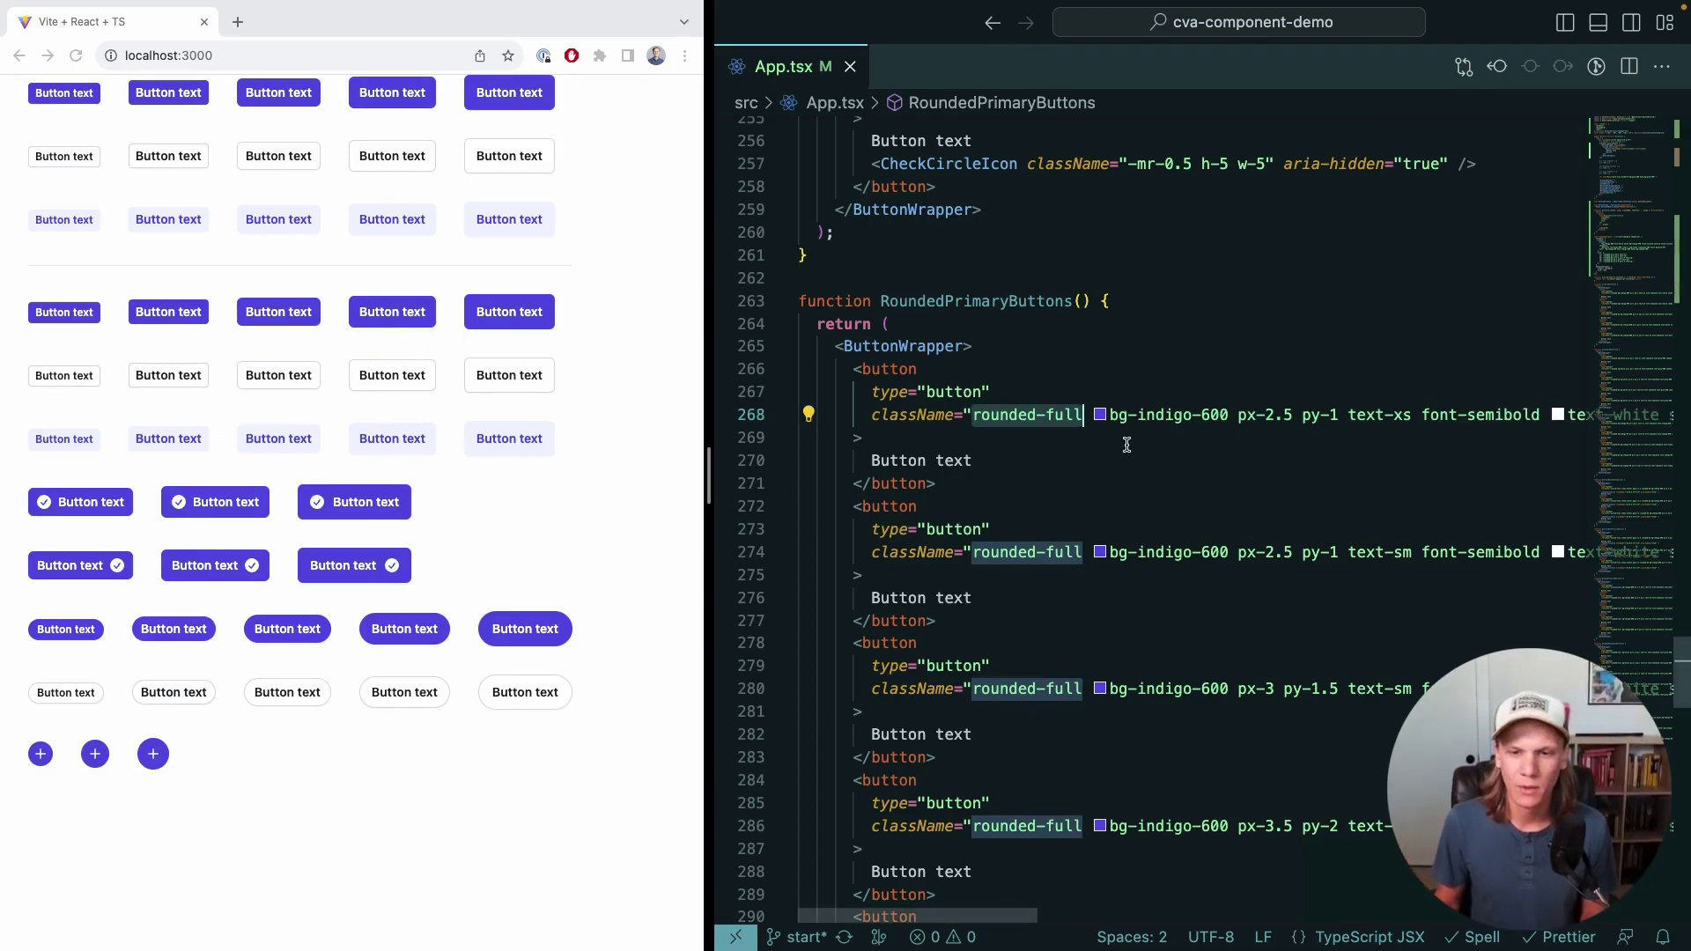
scroll(1045, 425, up, 1)
scroll(1041, 442, up, 4)
scroll(1038, 450, up, 10)
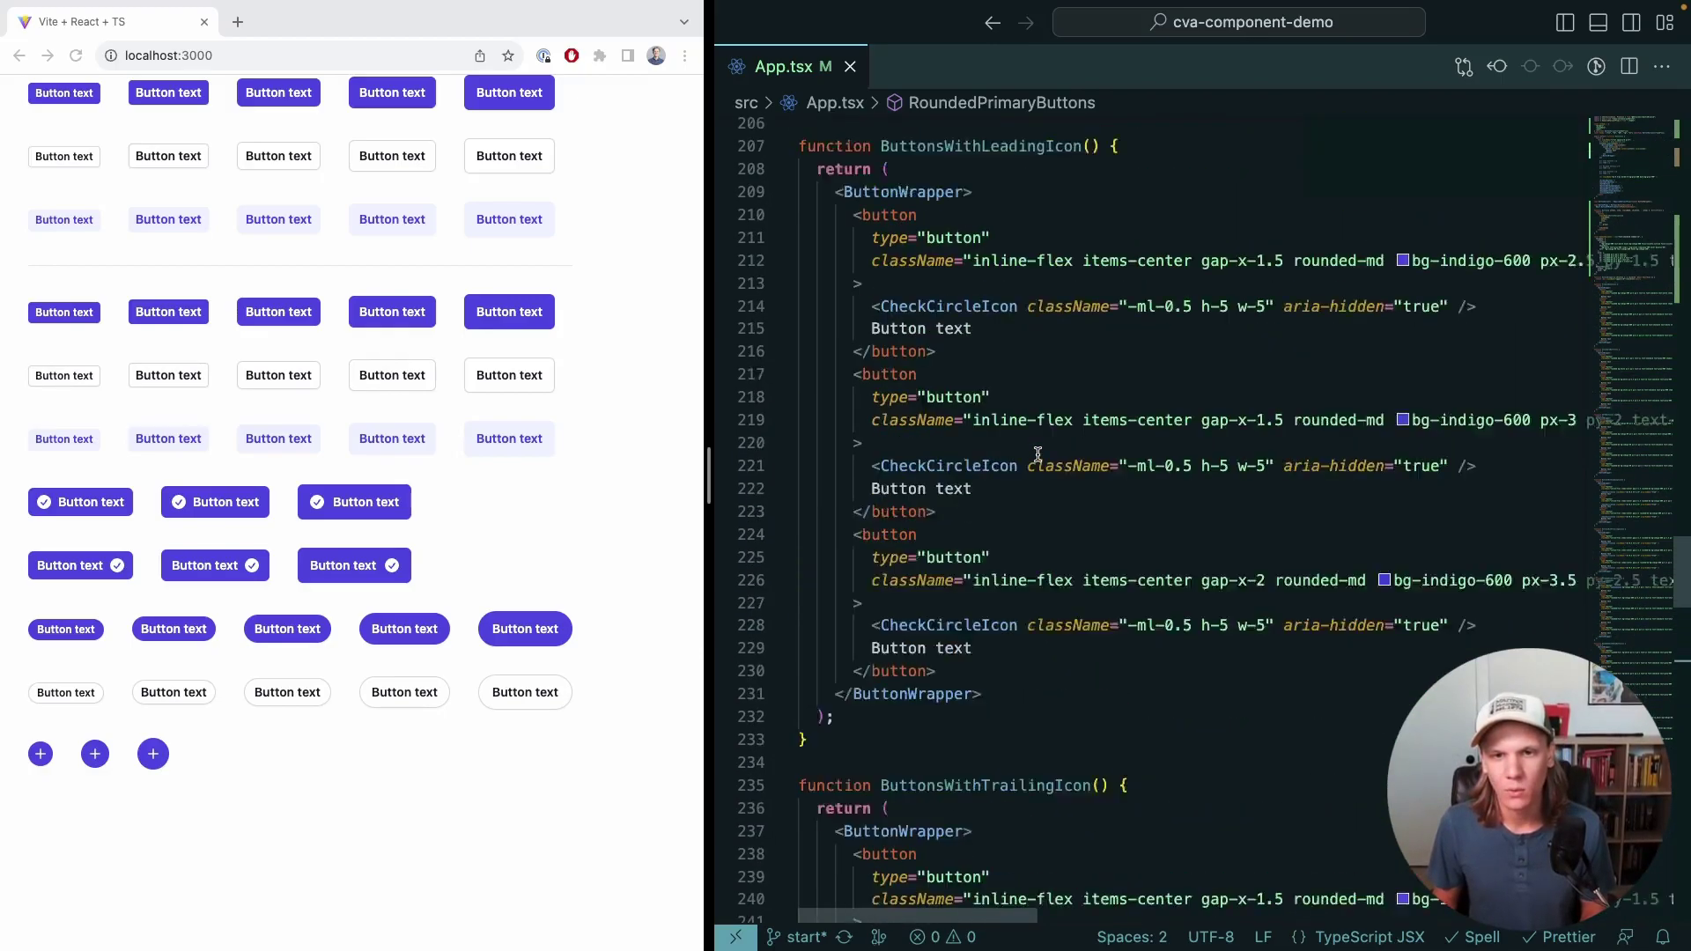
scroll(1038, 453, up, 5)
scroll(1037, 452, up, 7)
scroll(1037, 454, up, 9)
scroll(1037, 453, up, 8)
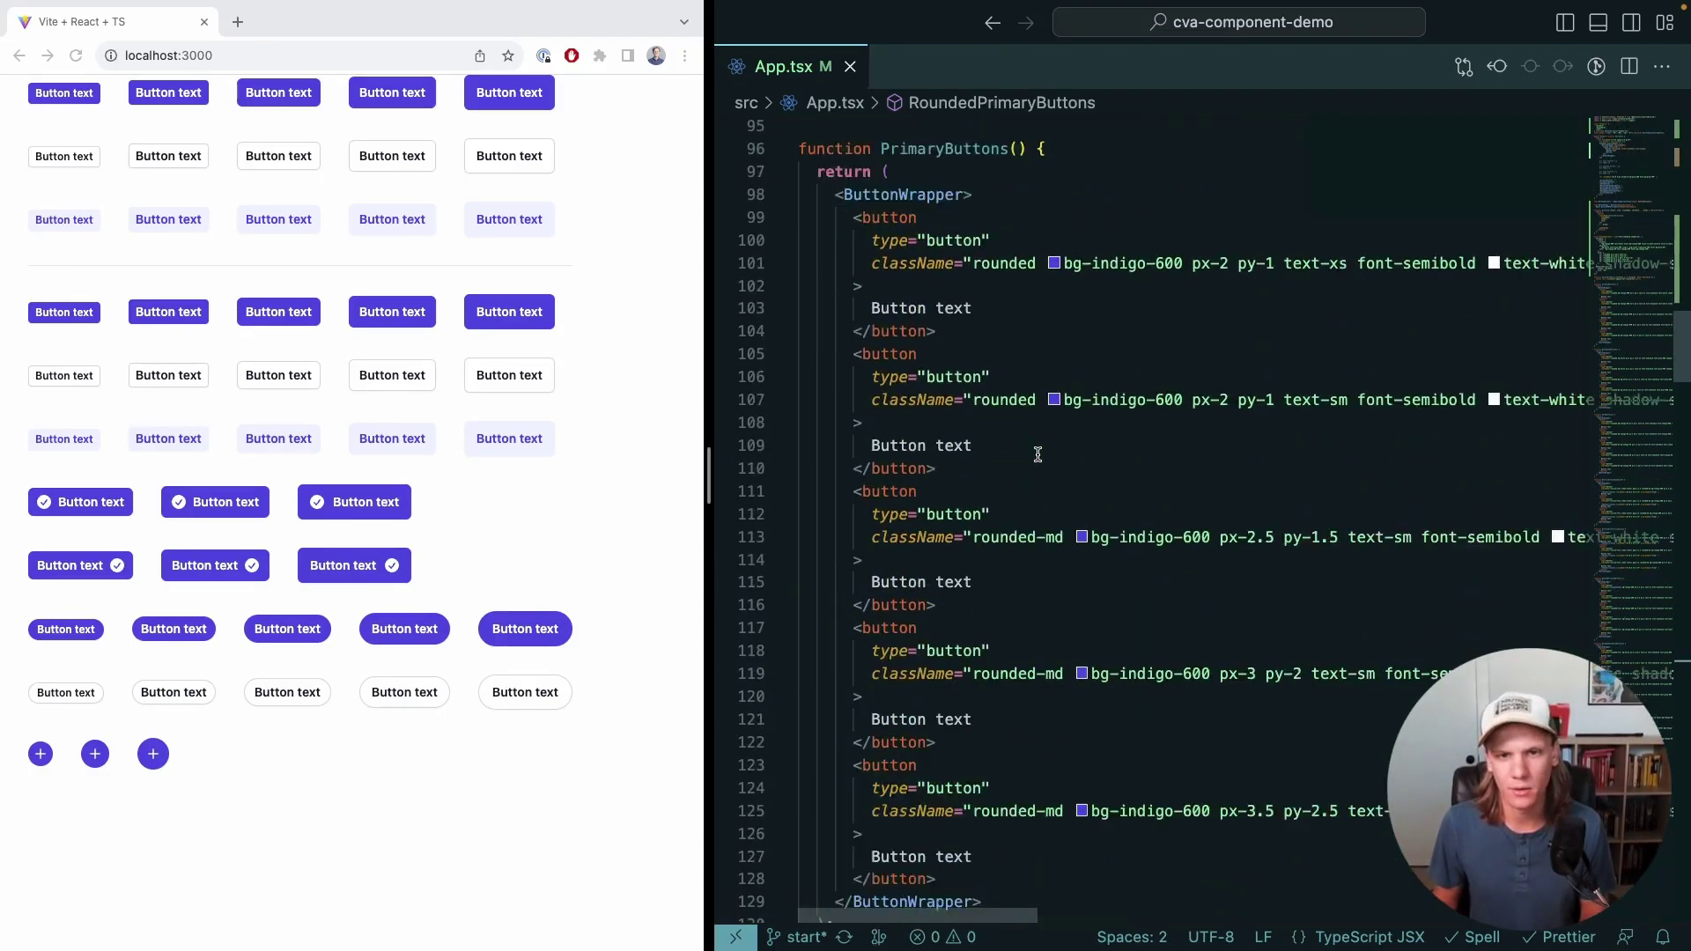
scroll(1037, 455, up, 8)
Step: Add rounded: { normal: '', full: 'rounded-full' } to buttonVariants after the size variants
click(872, 523)
key(Return)
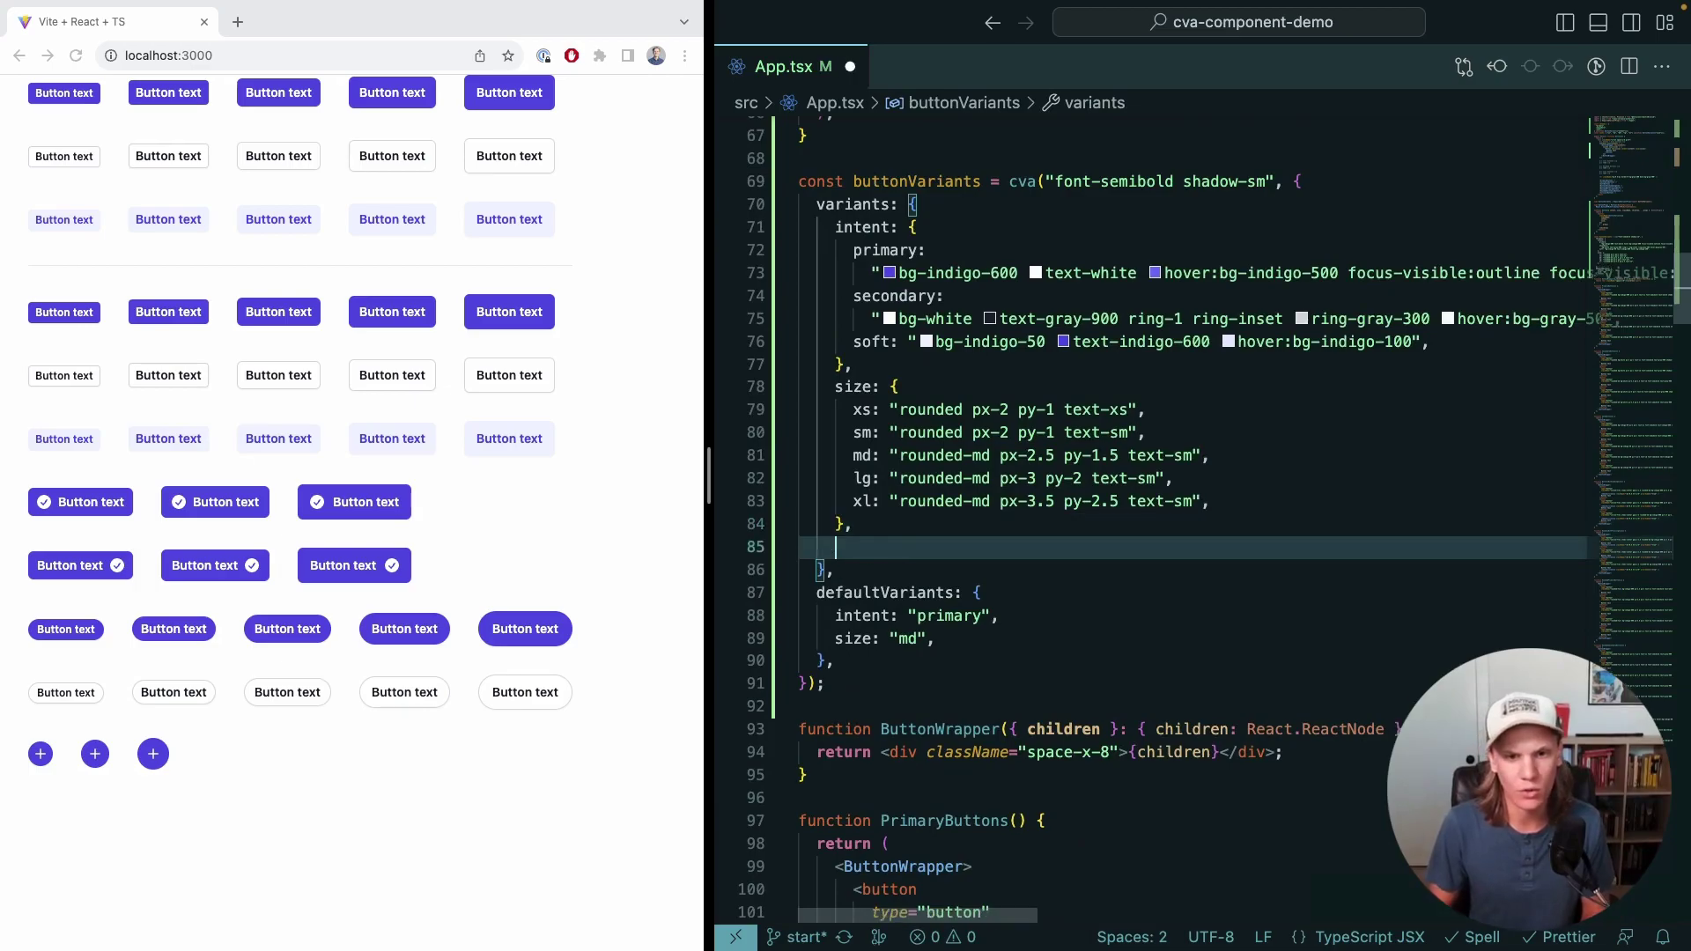
text(rounded: {)
key(Return)
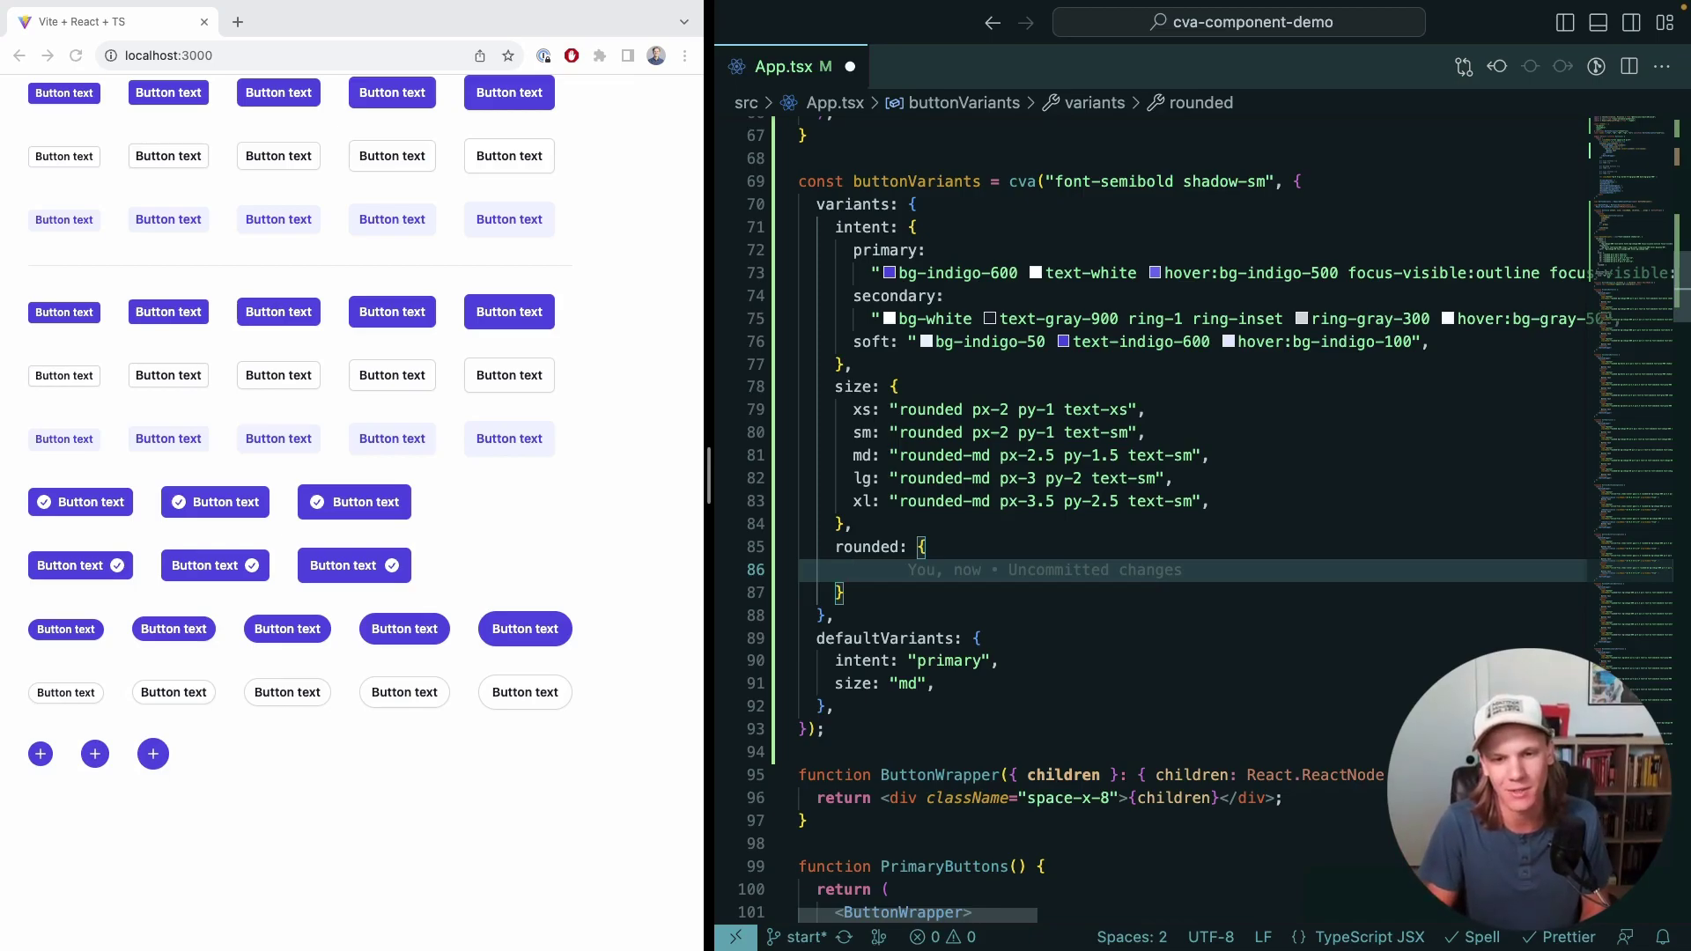
text(normal: )
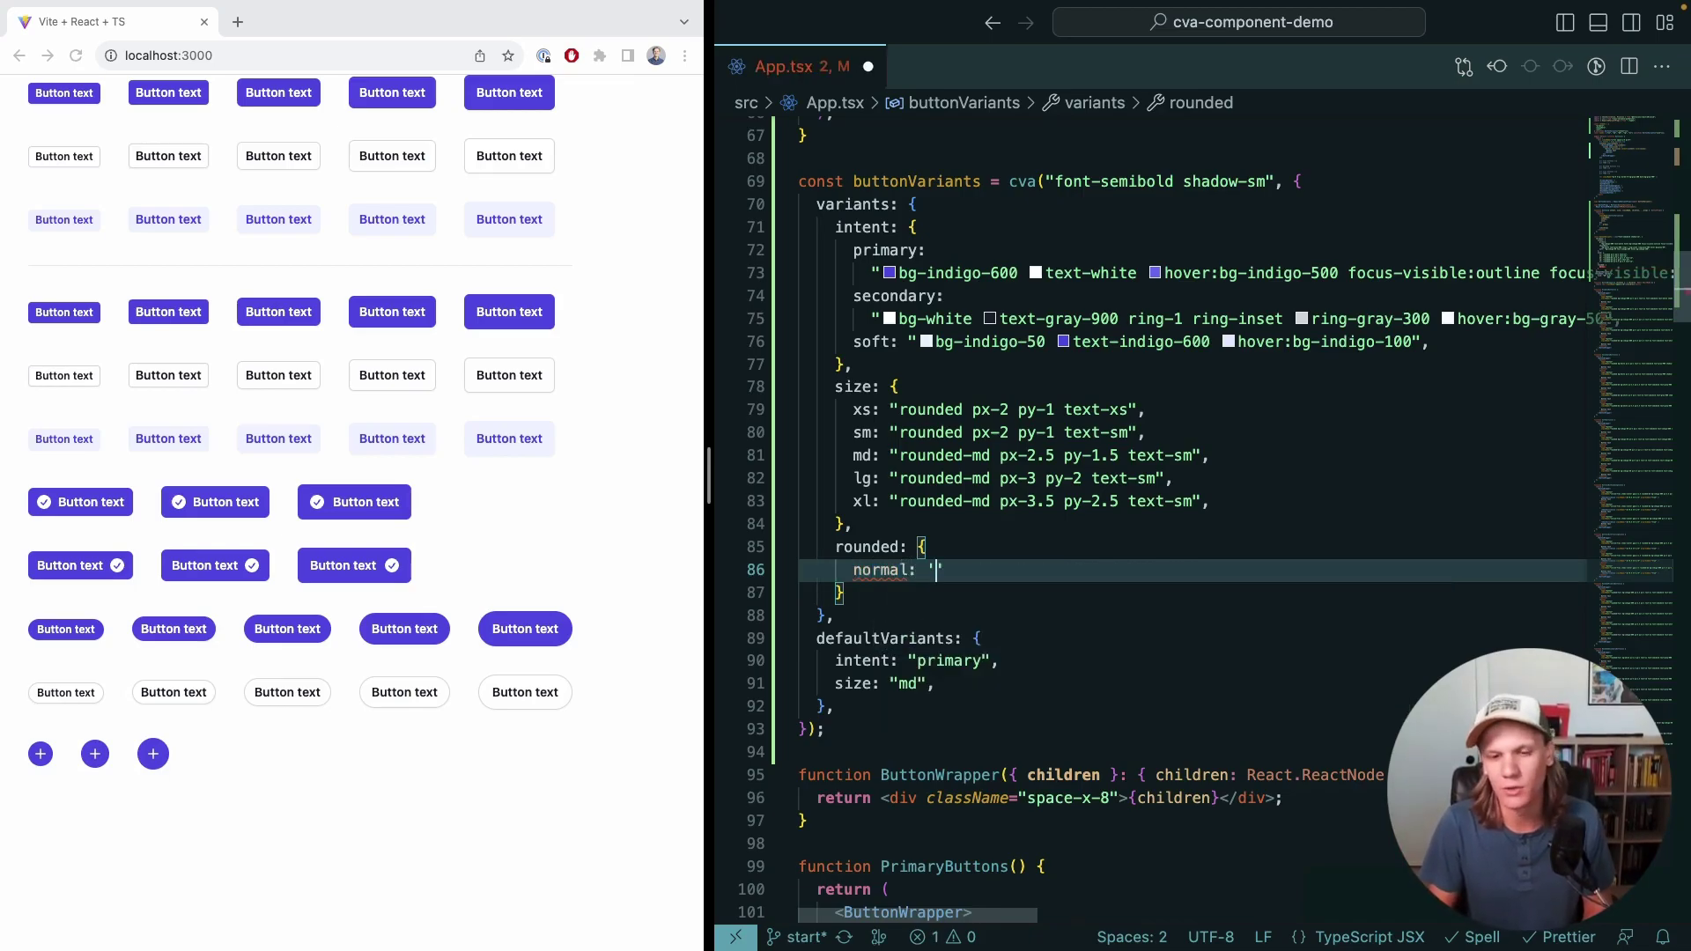
text('',)
key(Return)
text(f)
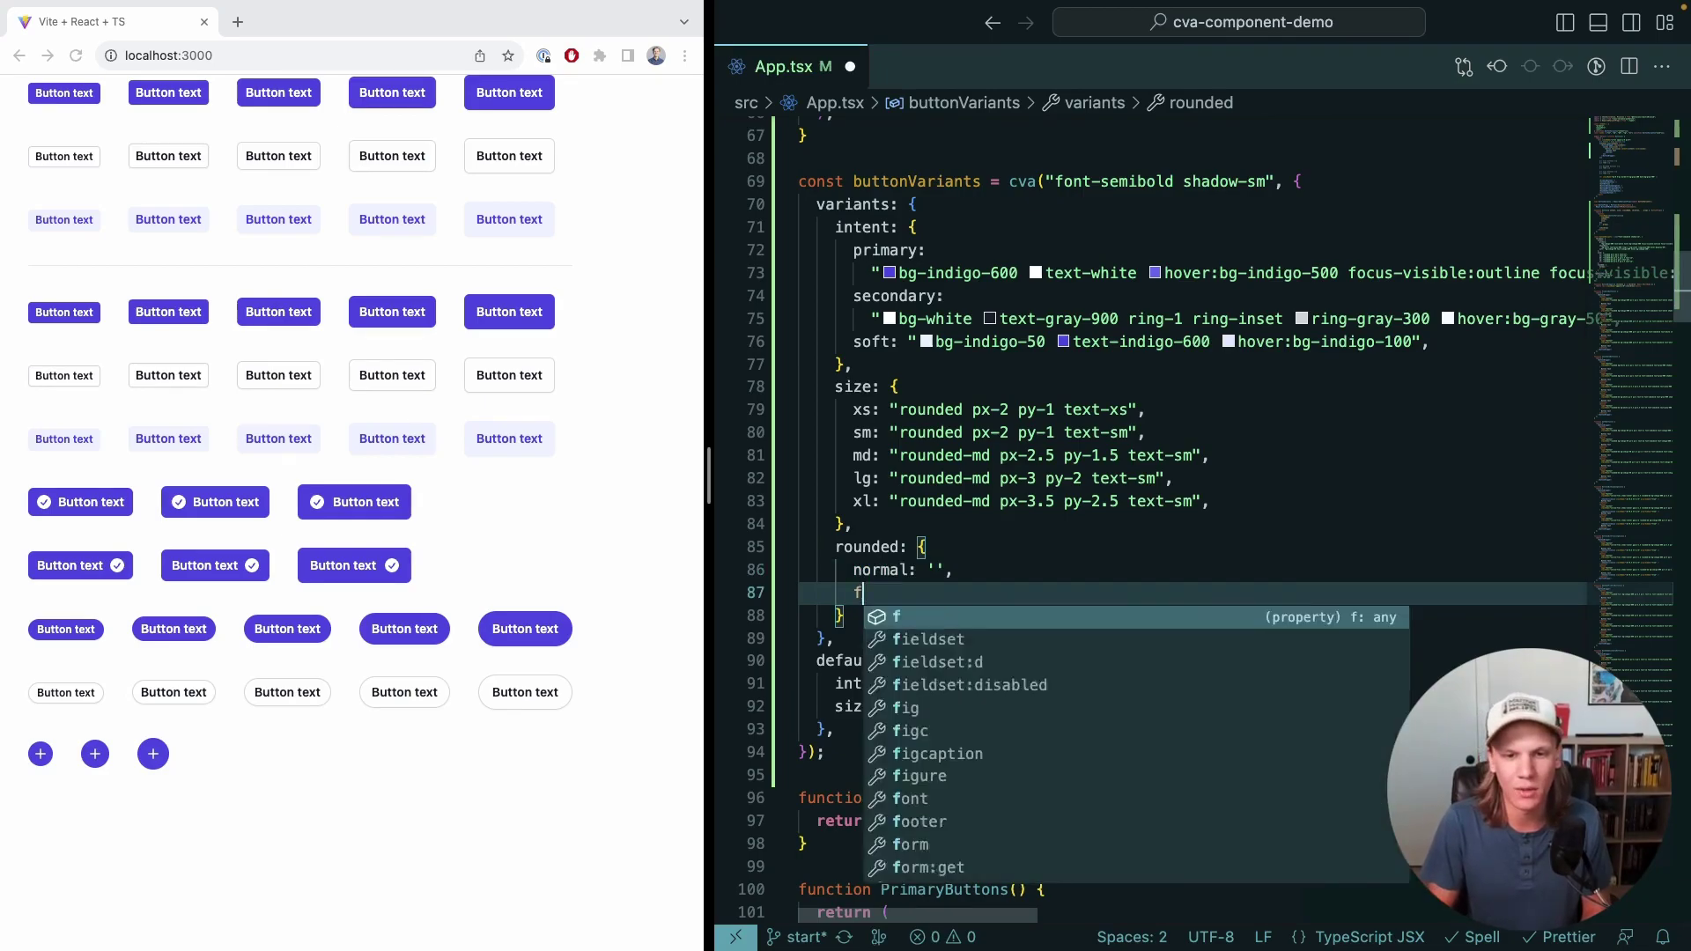
text(ull: 'rou)
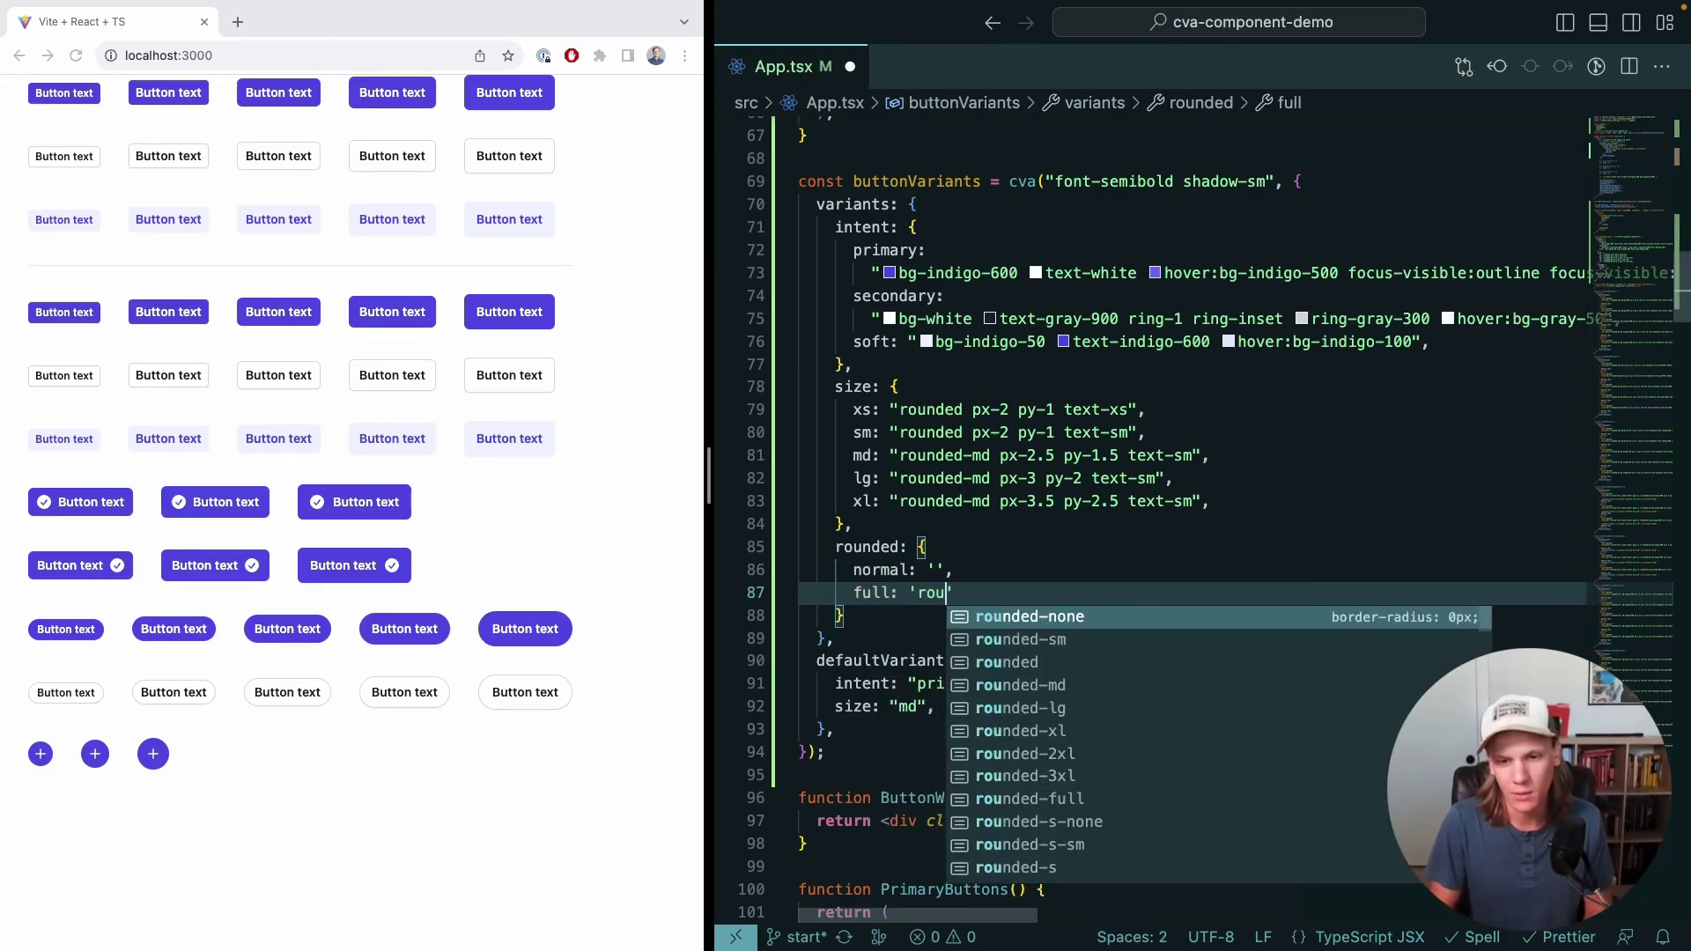
text(nded-full)
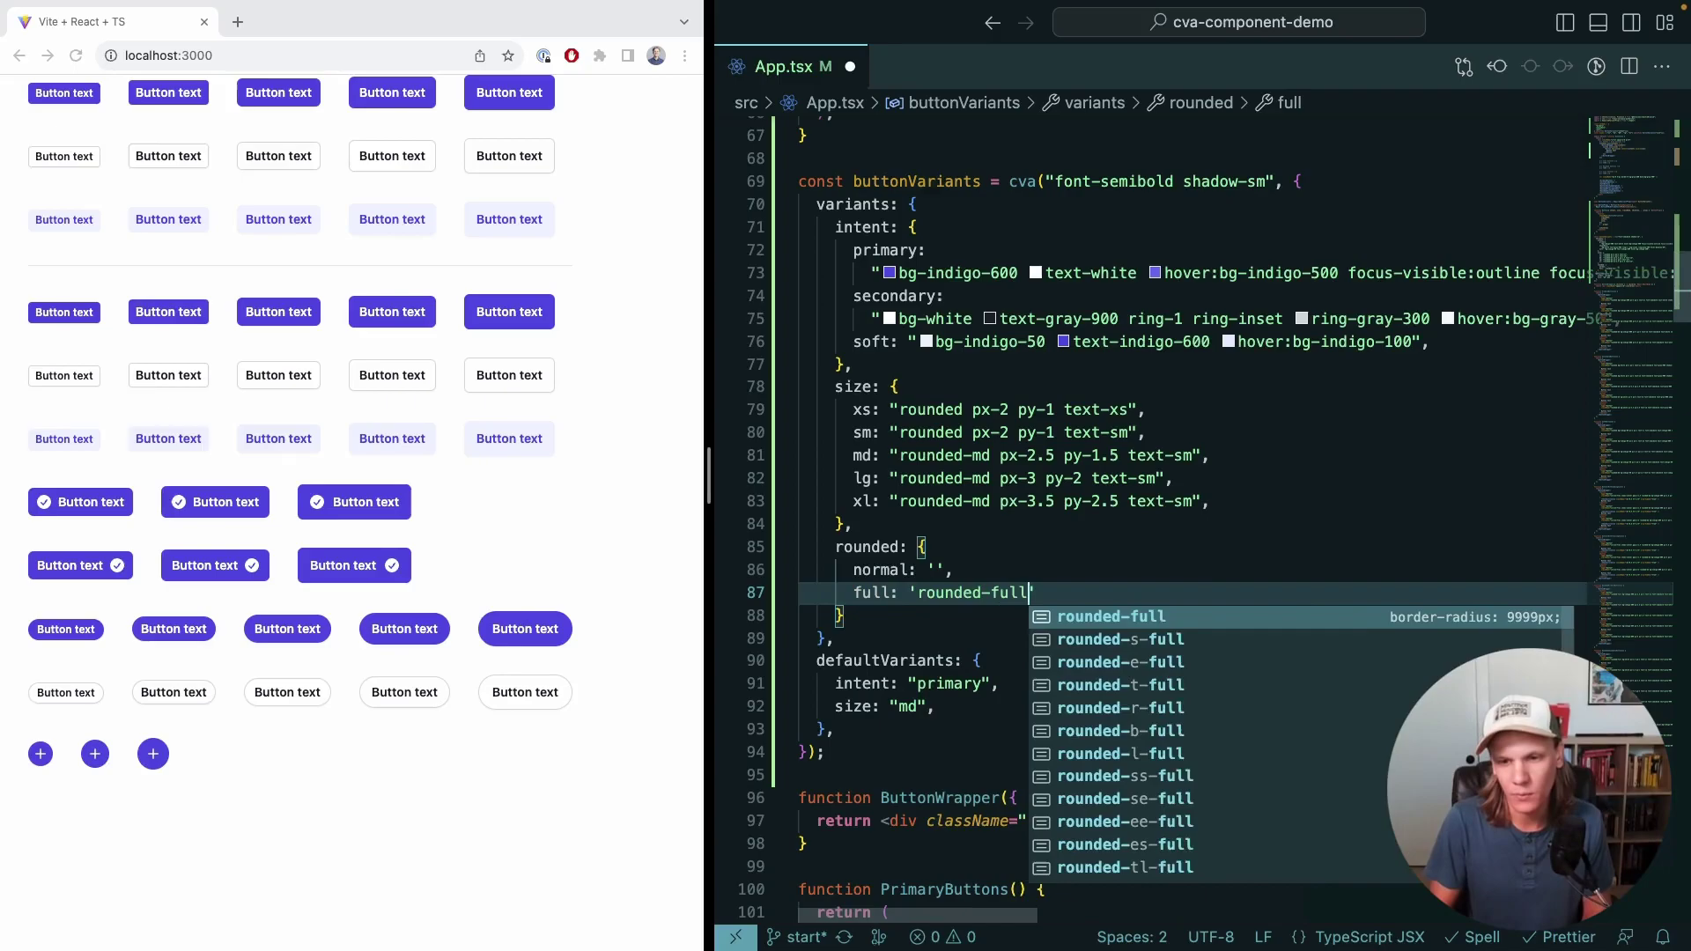
key(Escape)
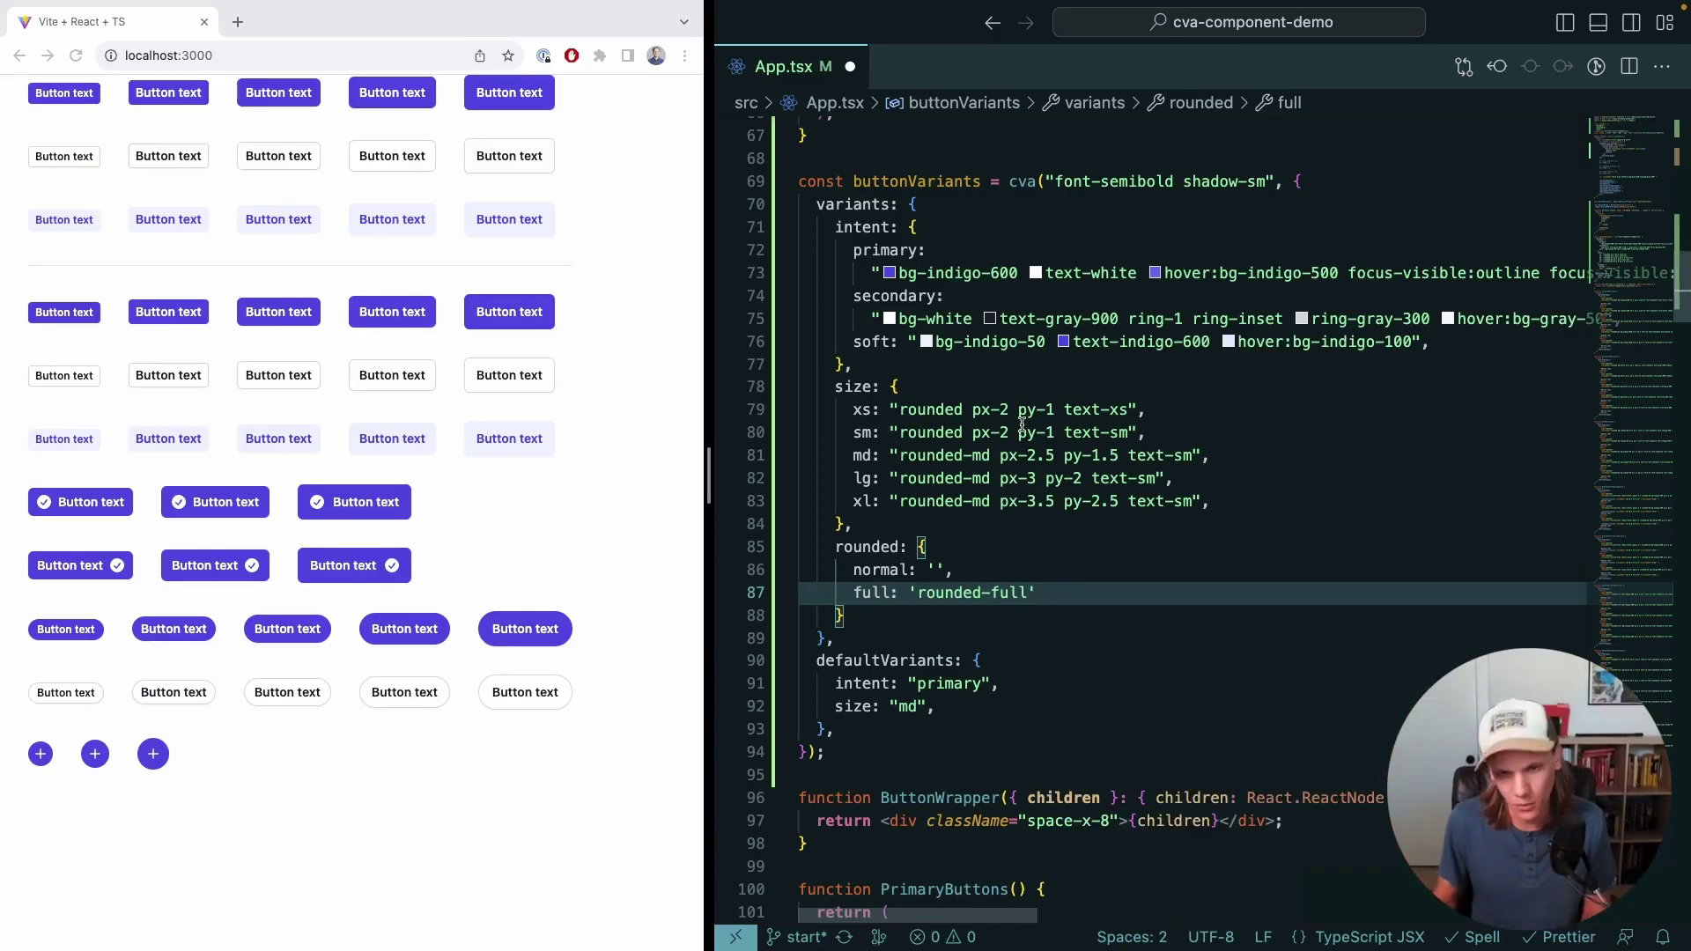
click(891, 572)
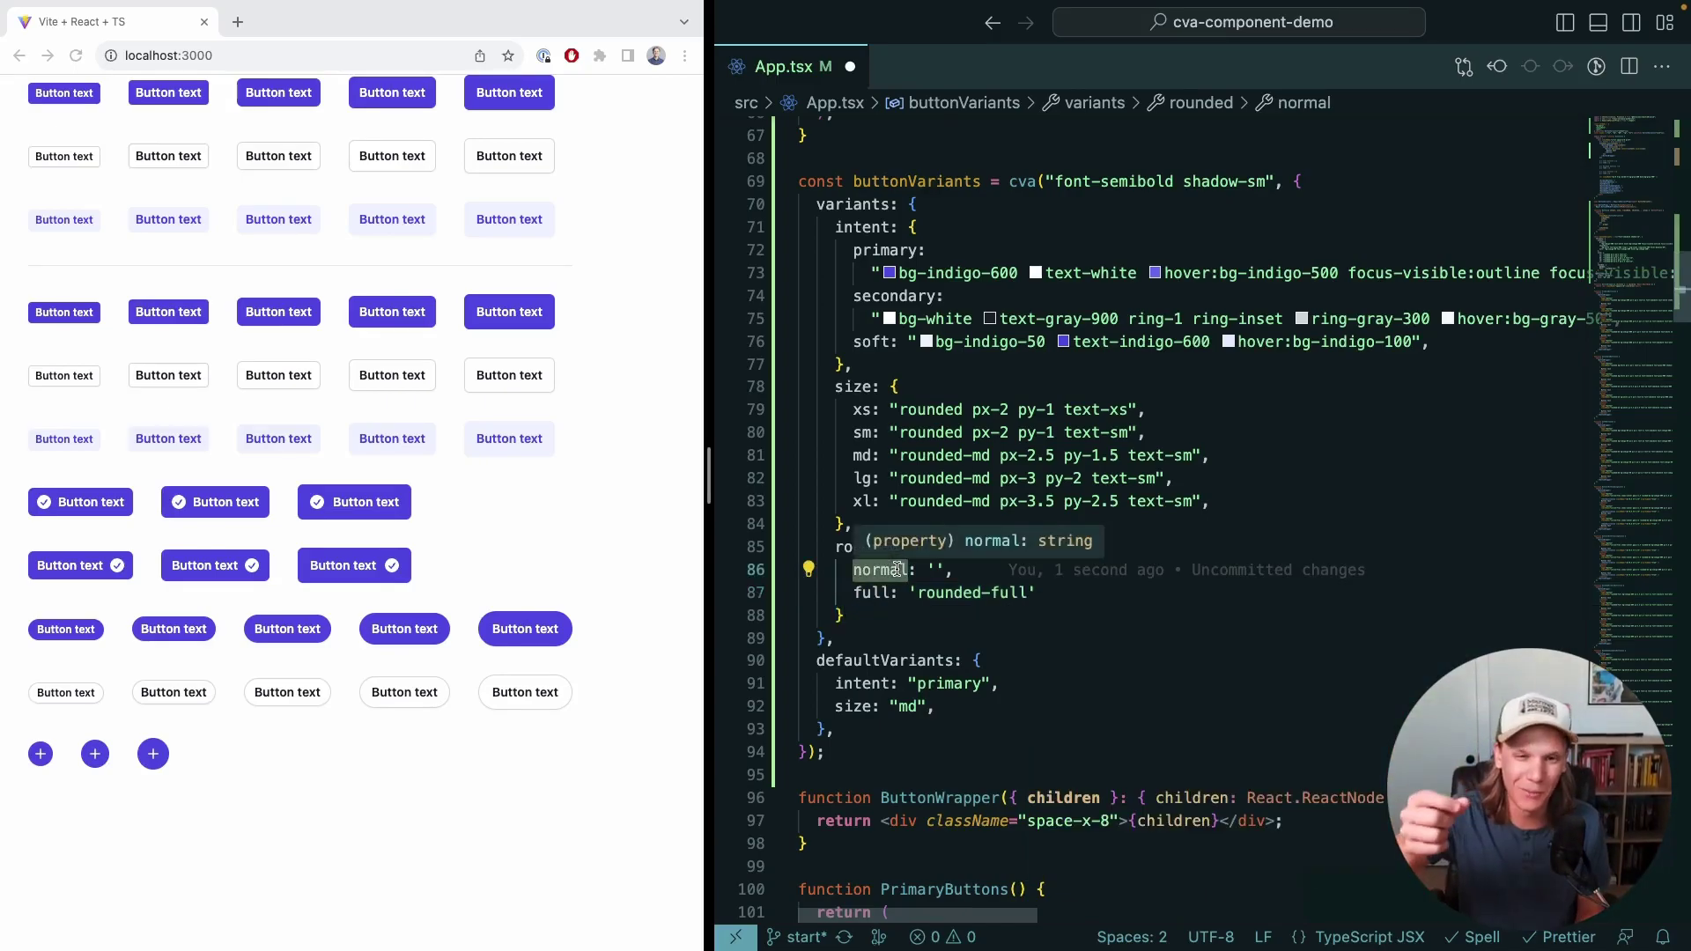
double_click(933, 409)
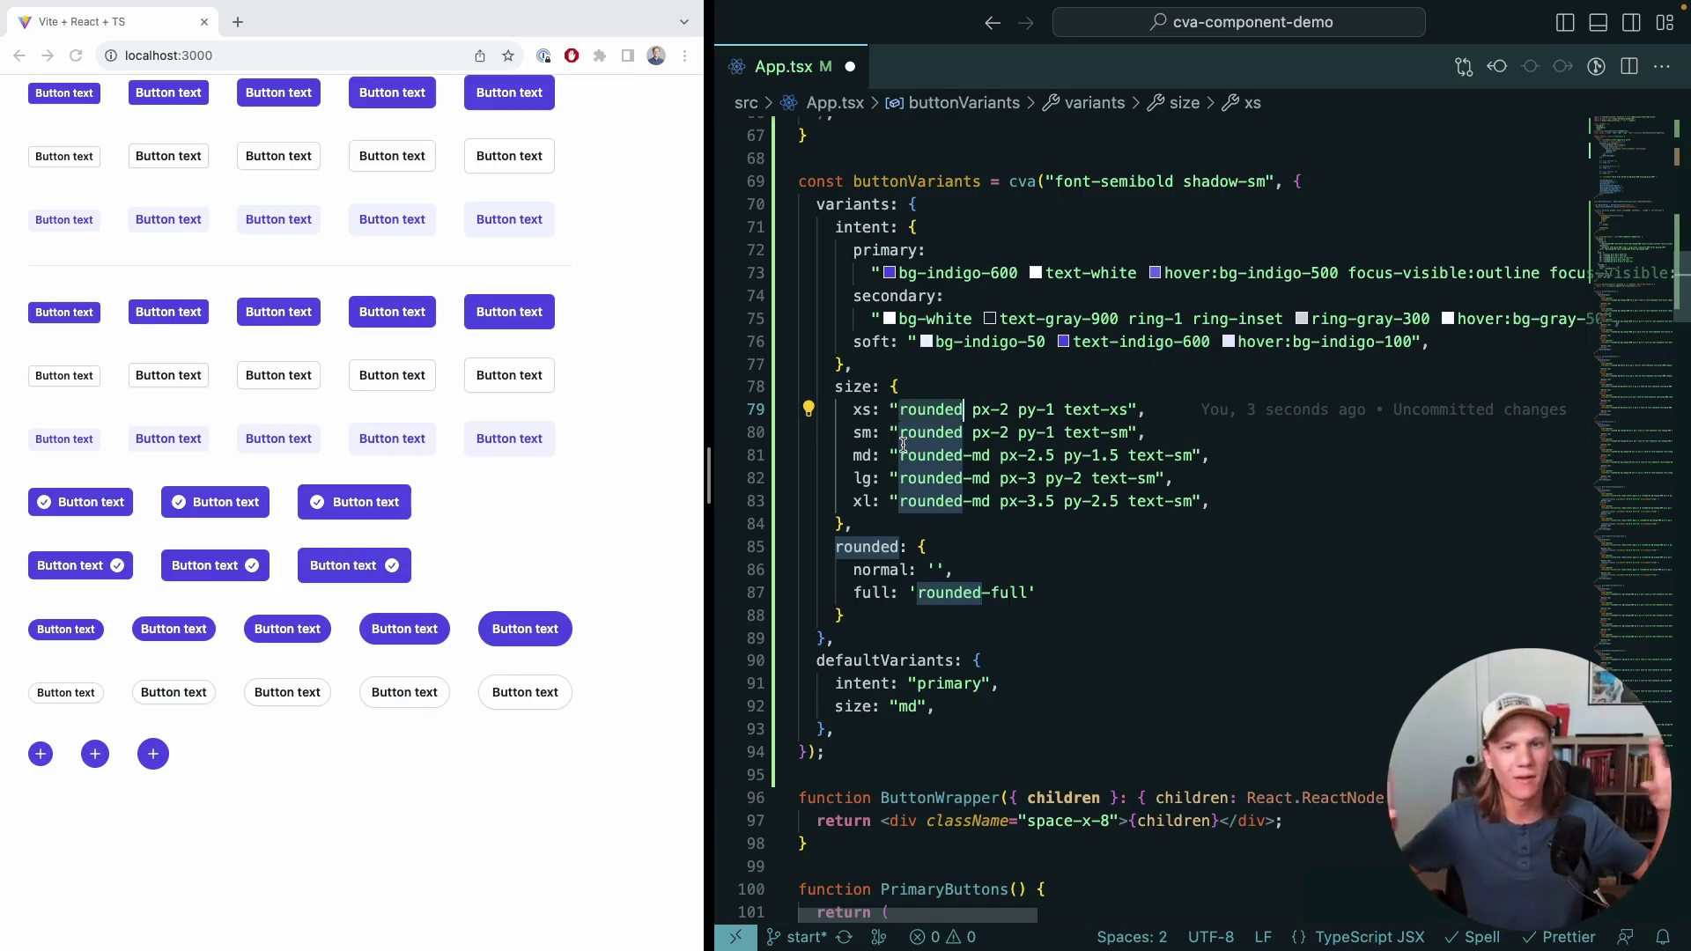
Step: Add a compoundVariants rule giving xs and sm sizes 'rounded' when rounded is normal, and save
click(872, 638)
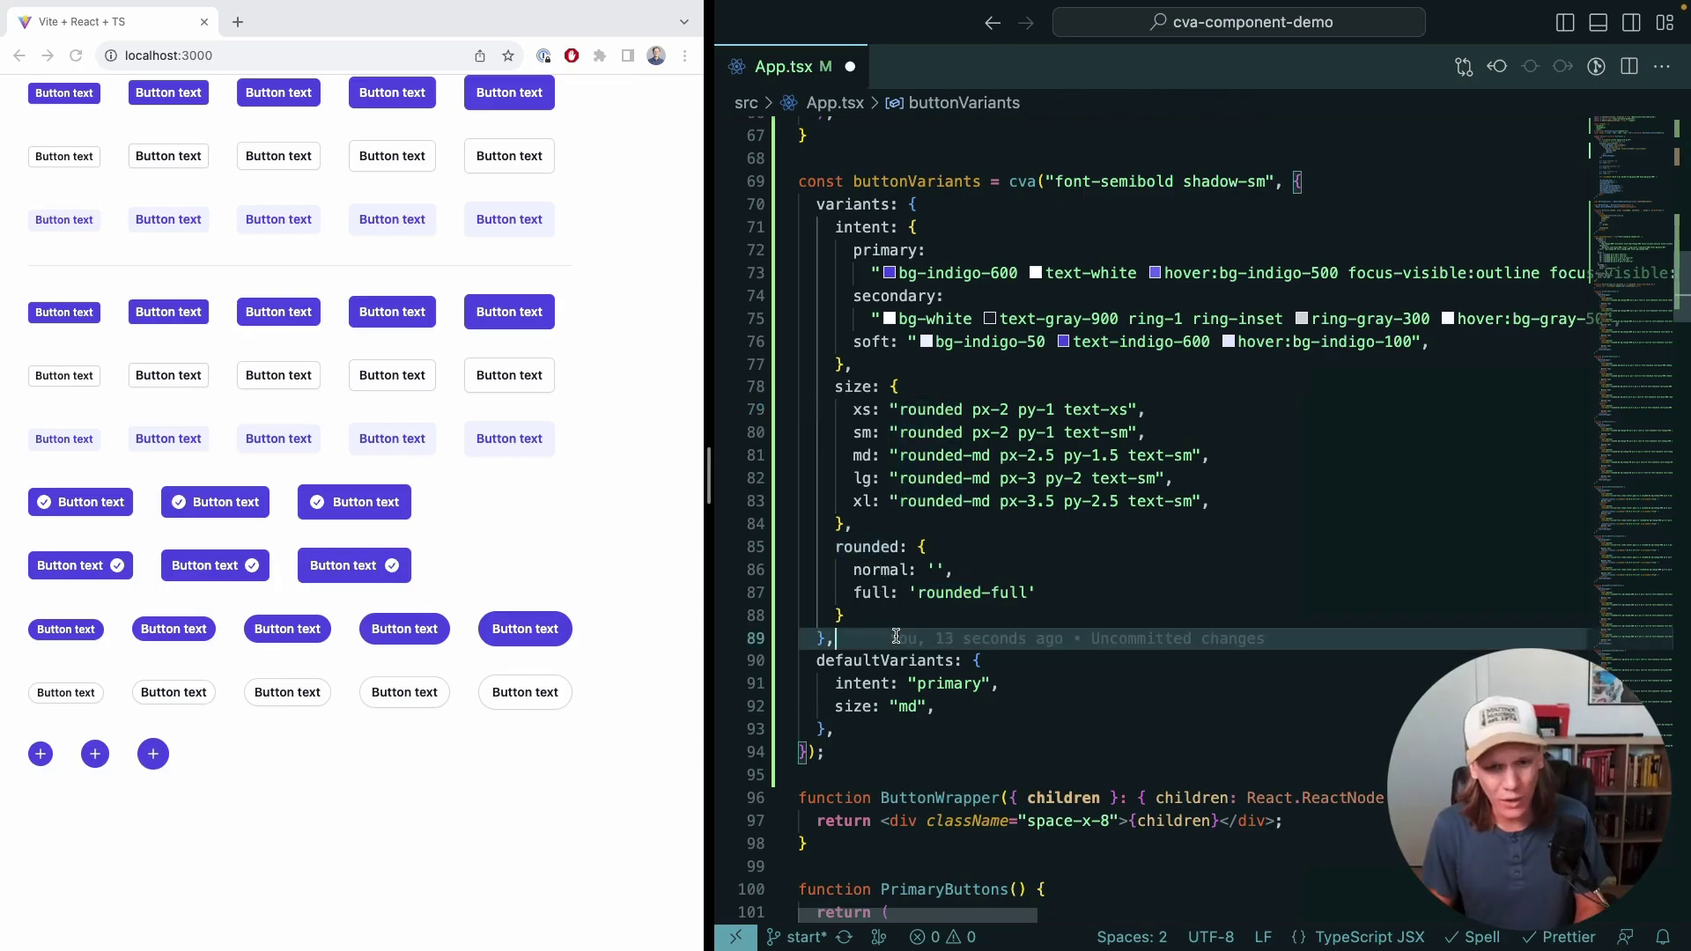
key(Return)
key(ctrl+space)
key(Return)
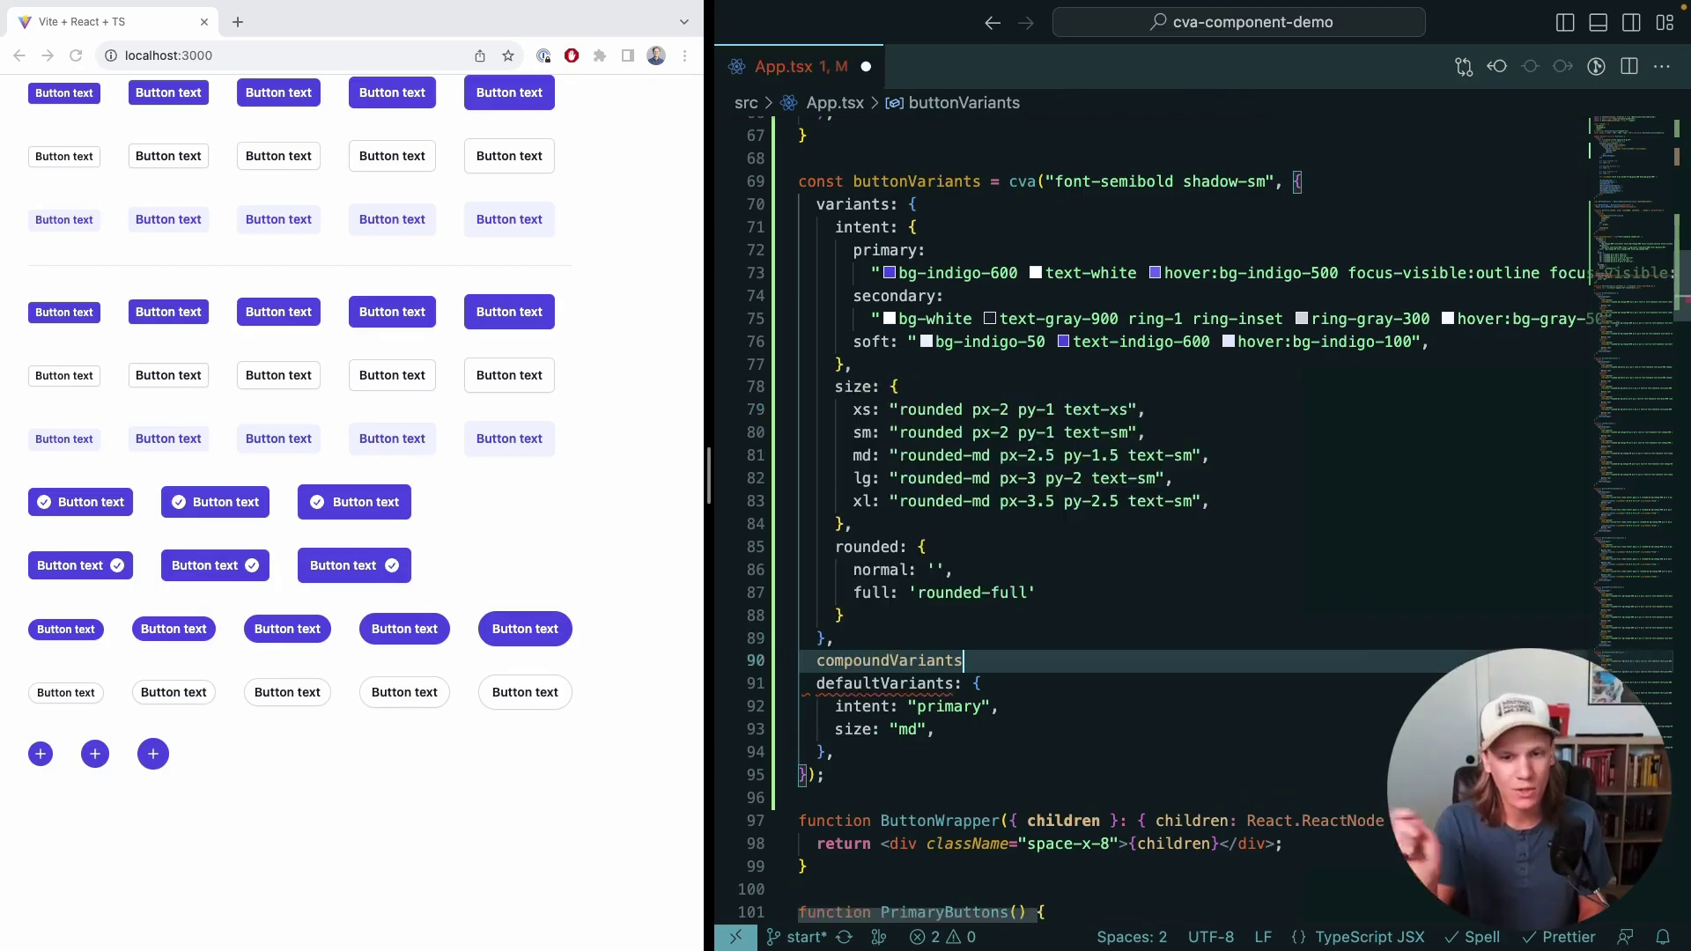
text(: {)
key(Return)
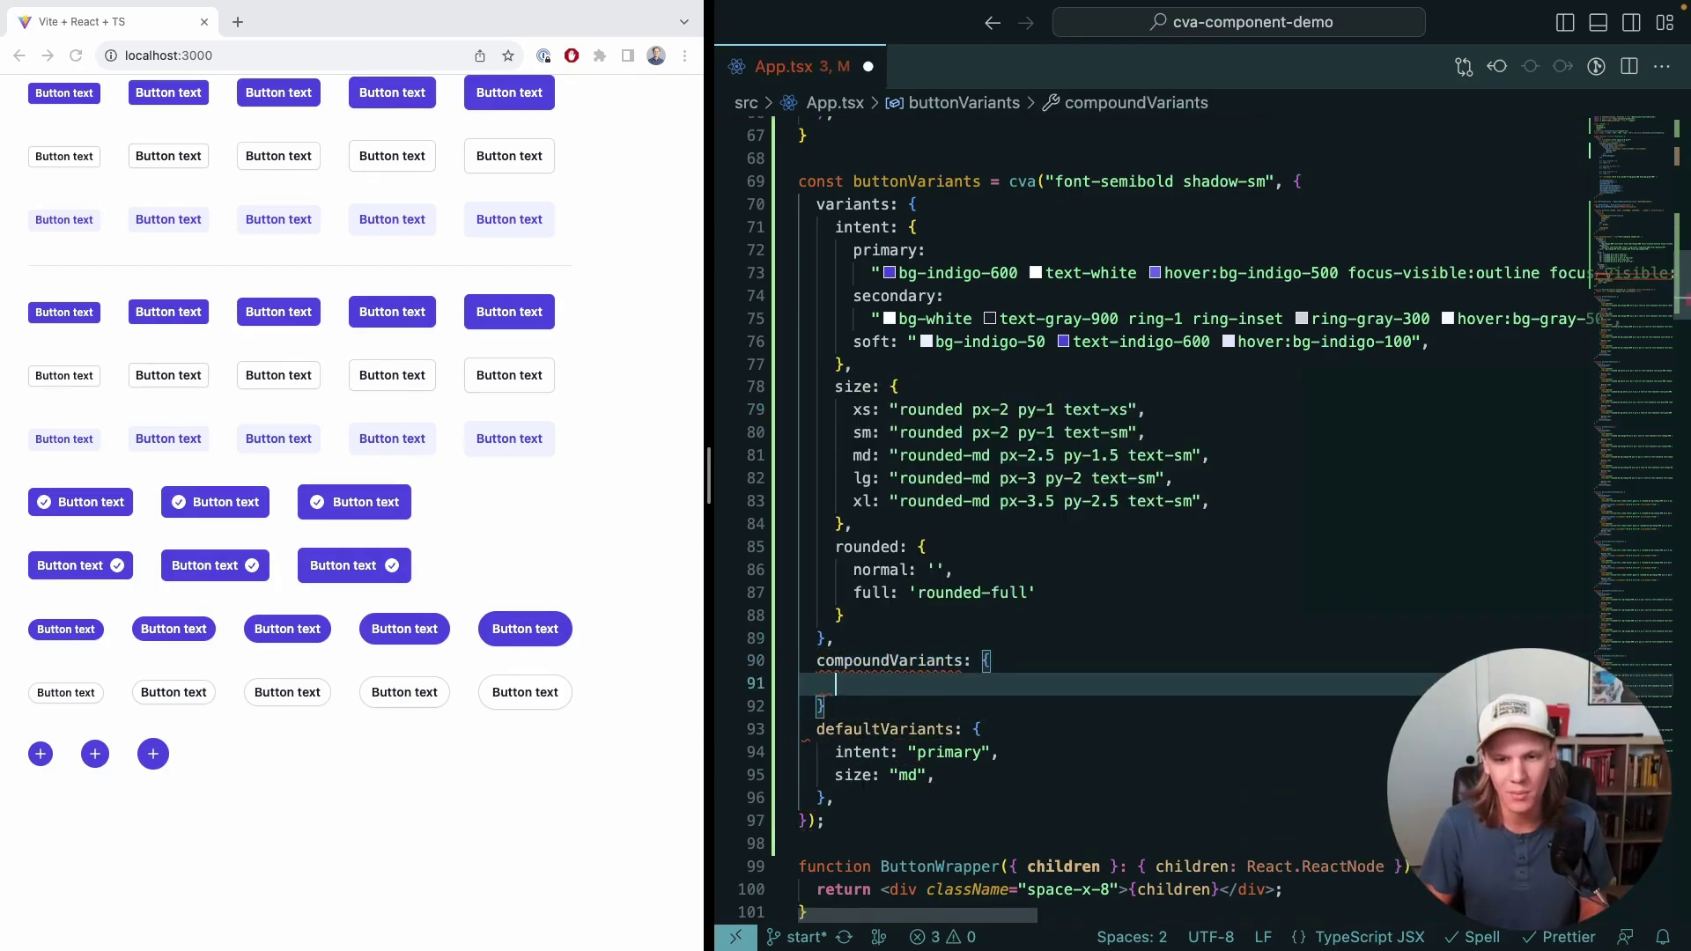
key(BackSpace)
key(BackSpace)
key(BackSpace)
text([)
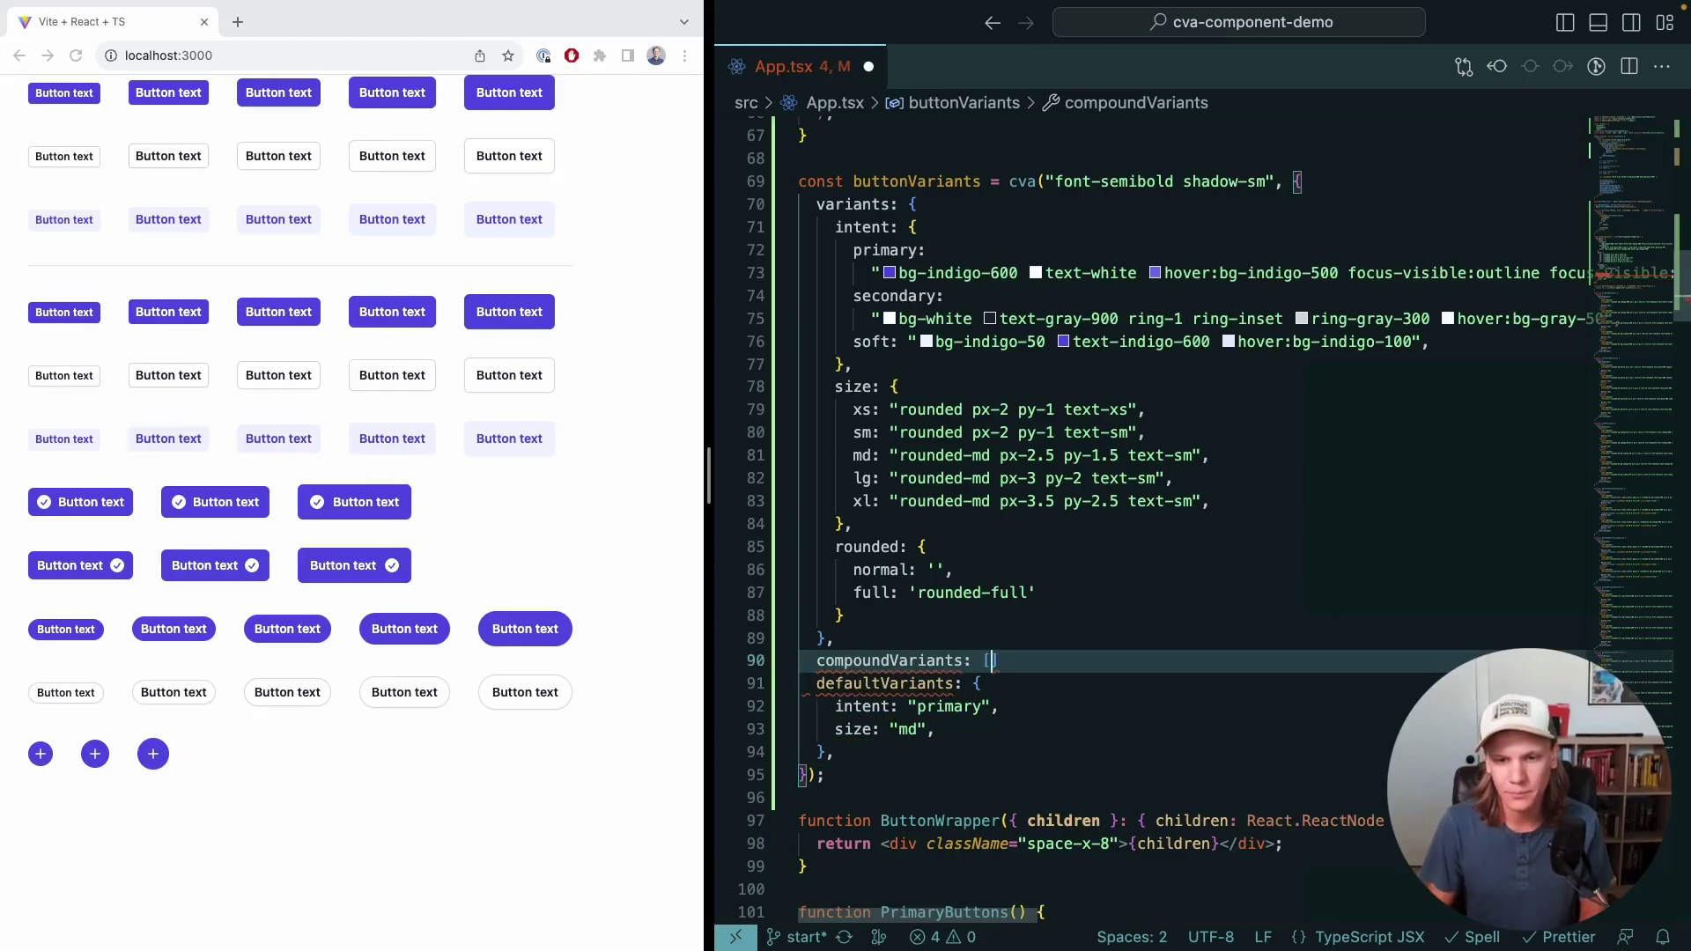
key(Return)
text({)
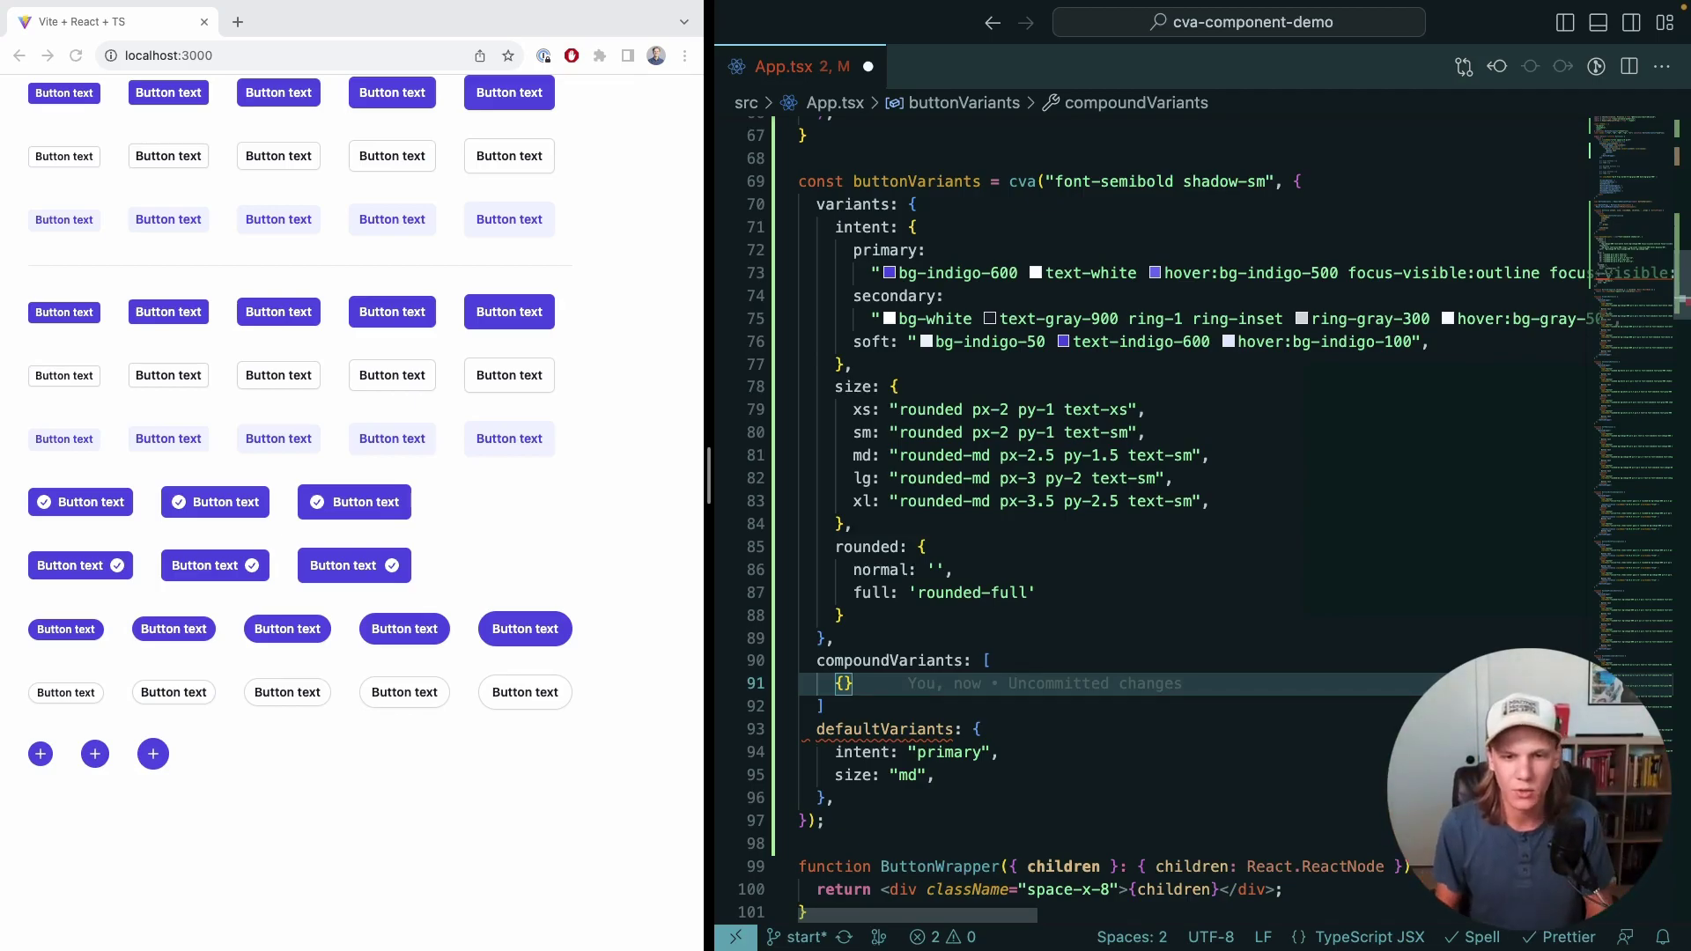
text(size: [)
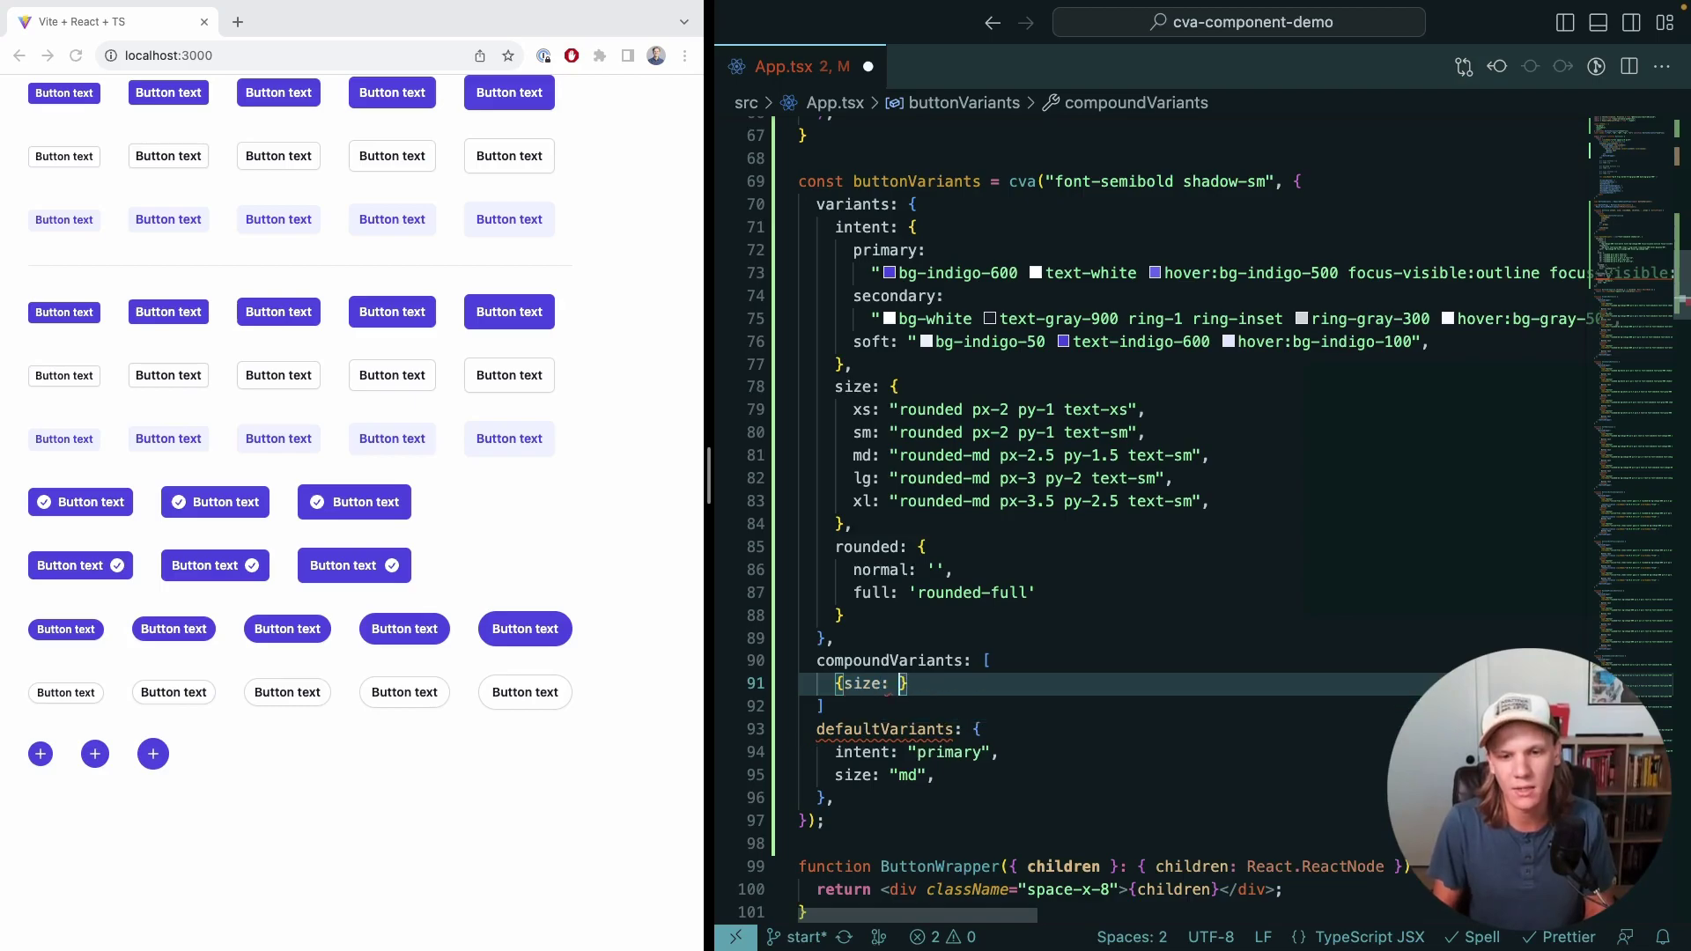
text(')
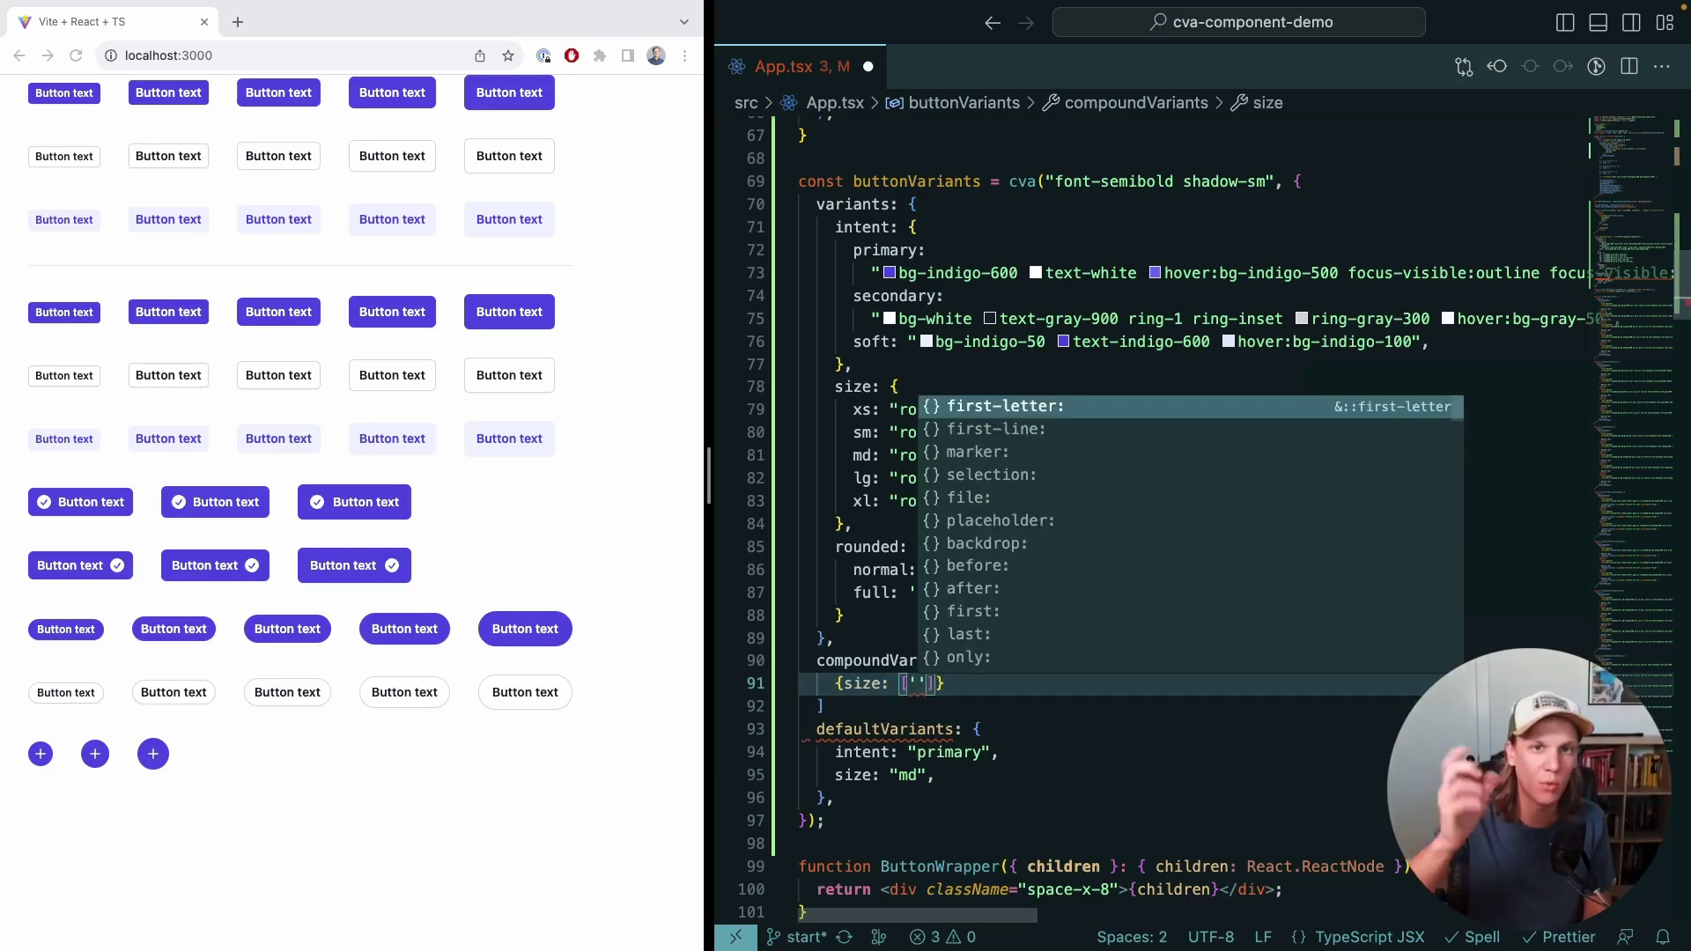
text(xs')
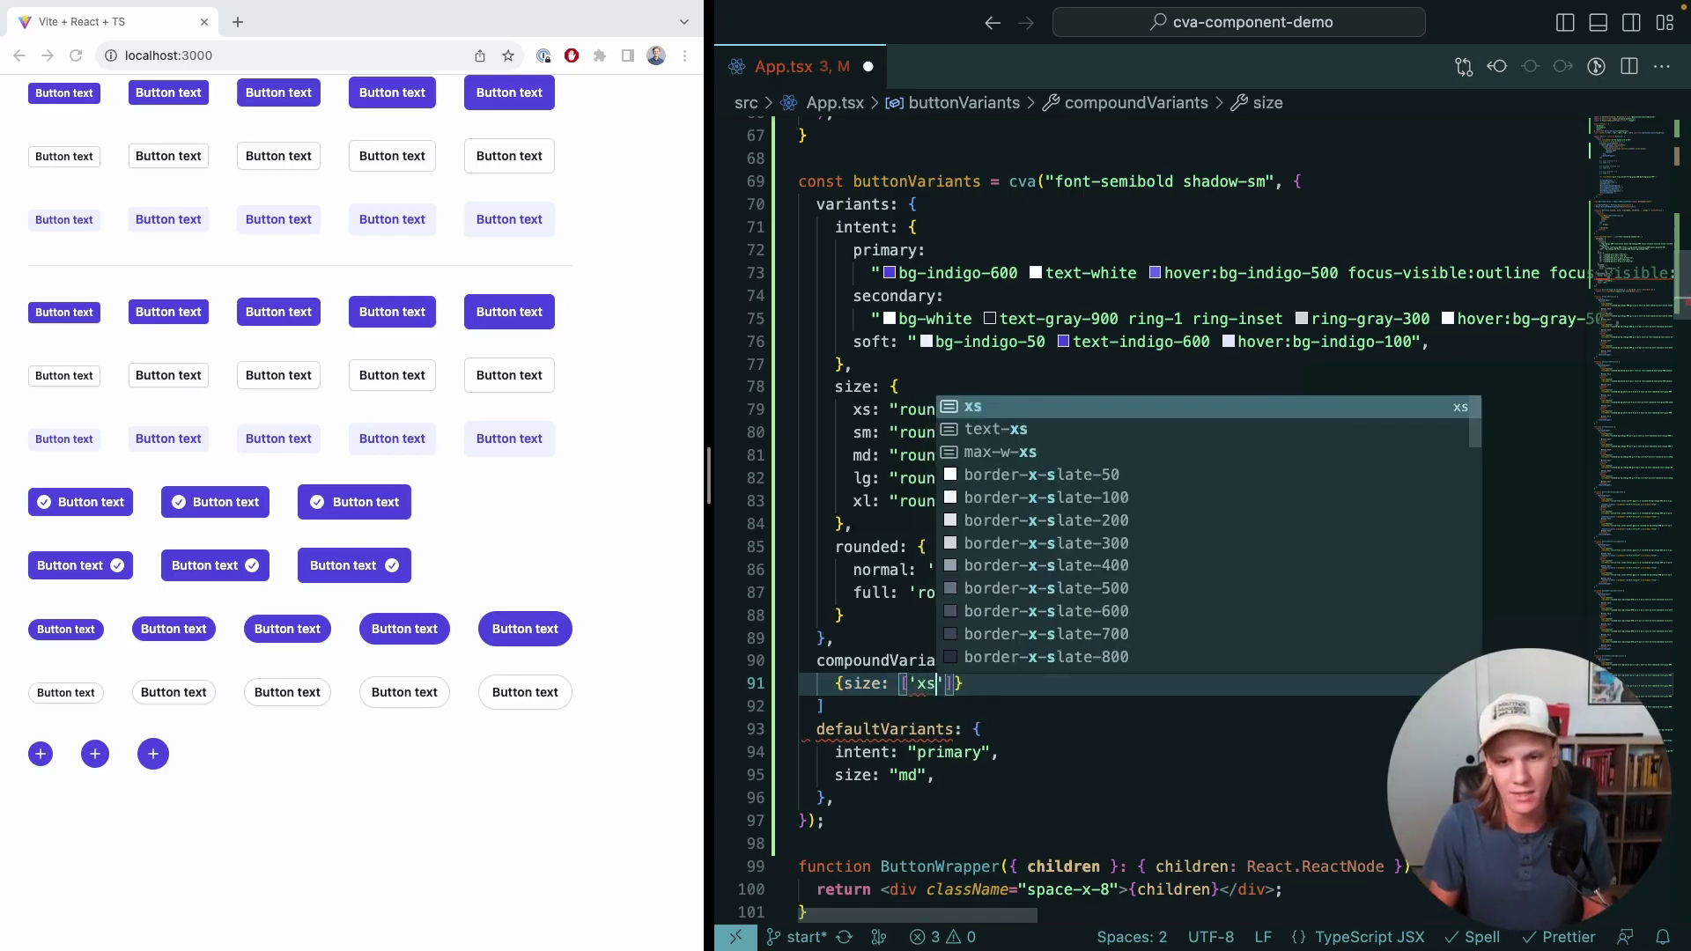
text(, 'sm)
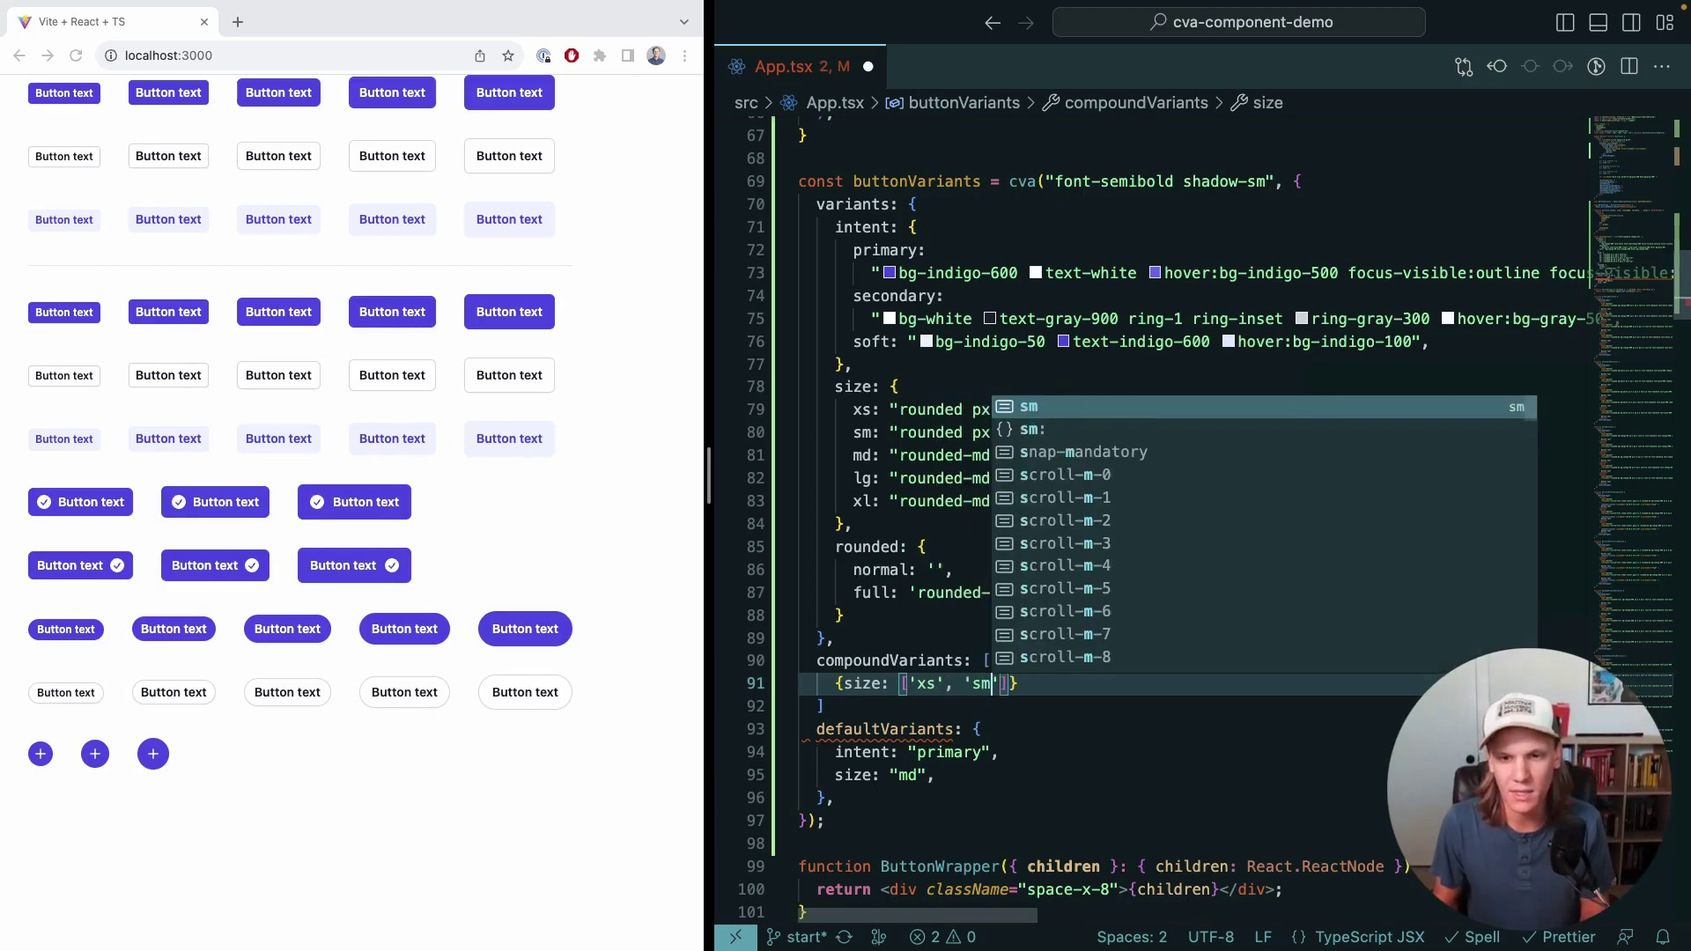
text('])
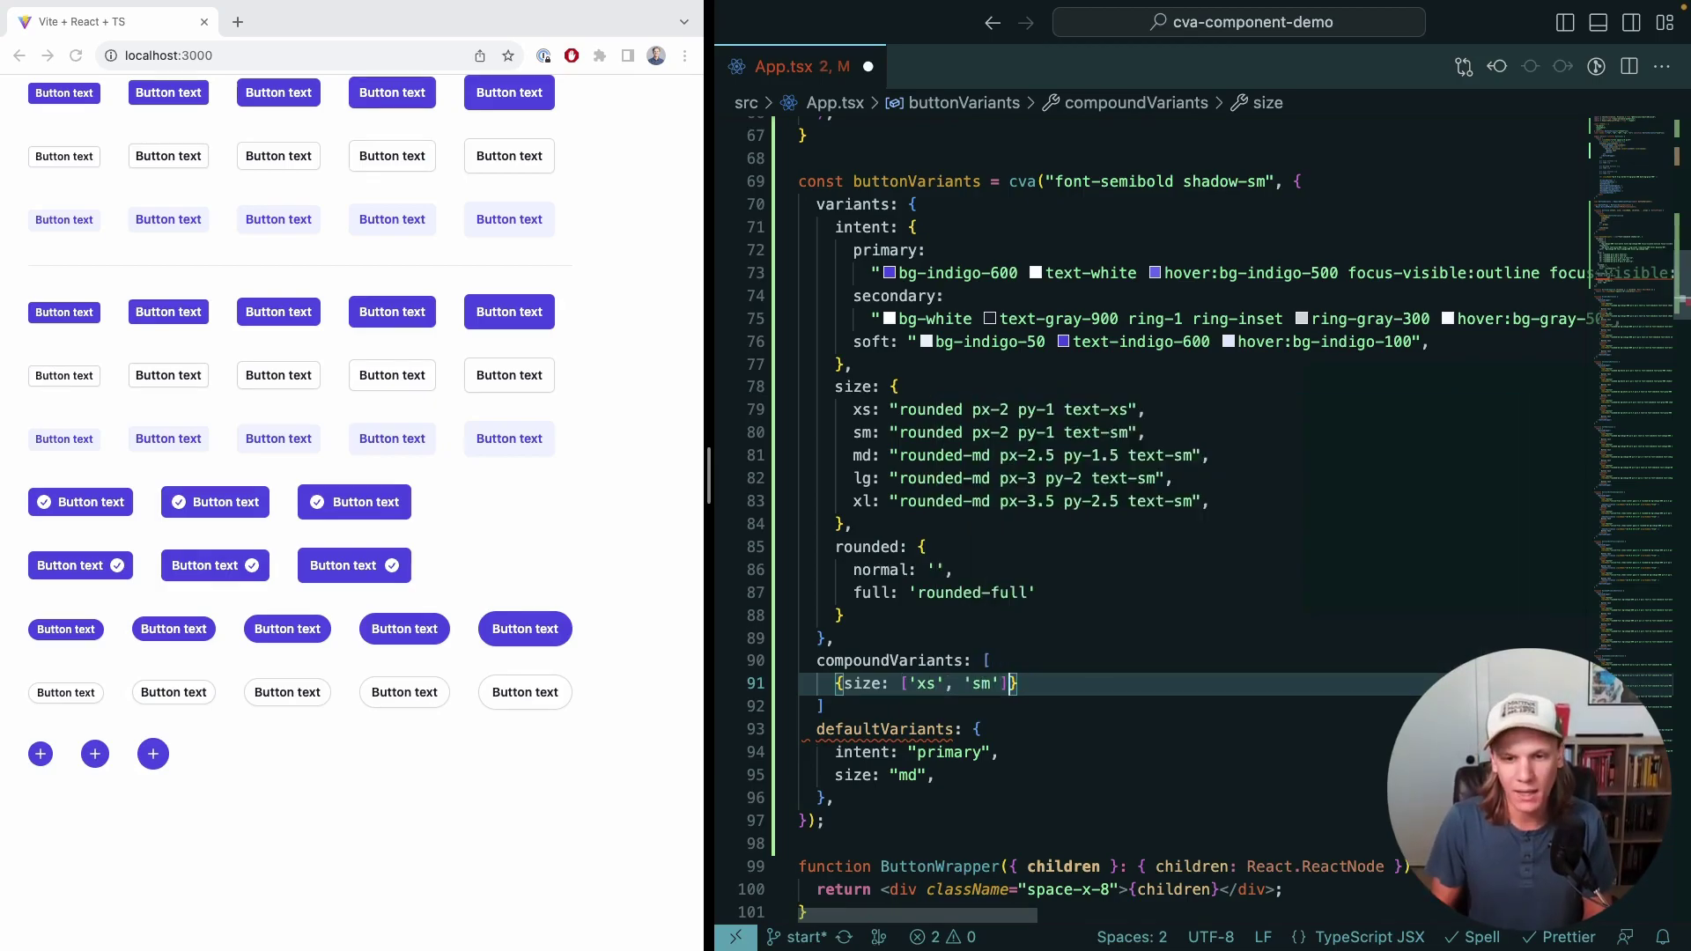
text(, rounded: ')
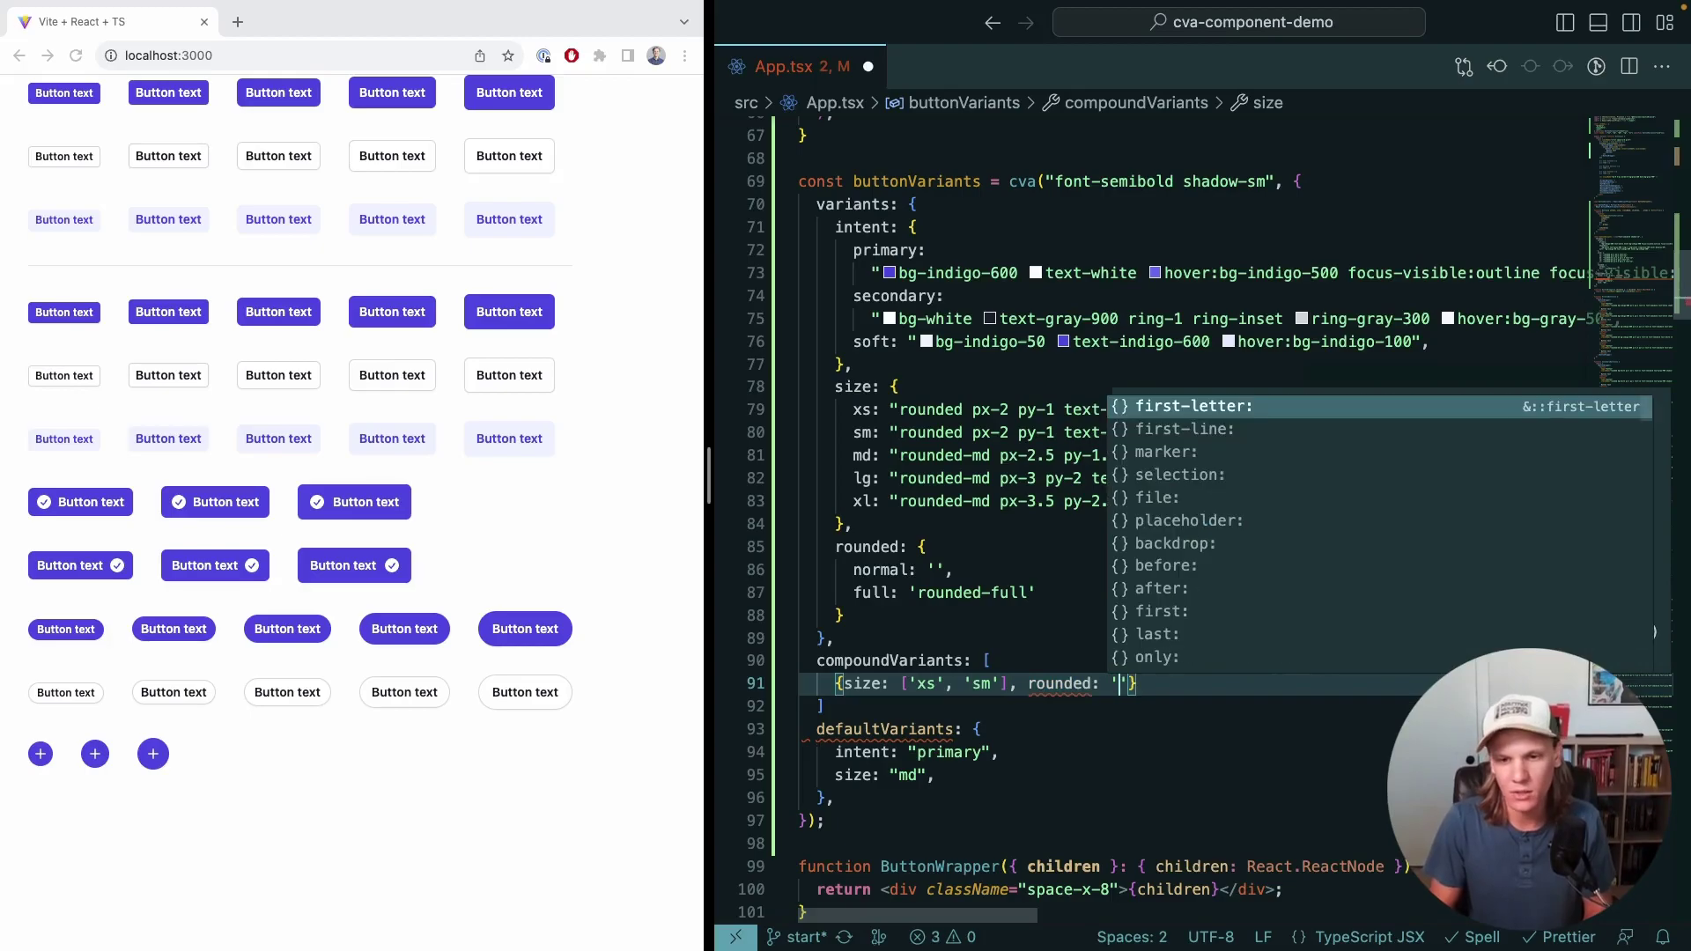
text(normal', c)
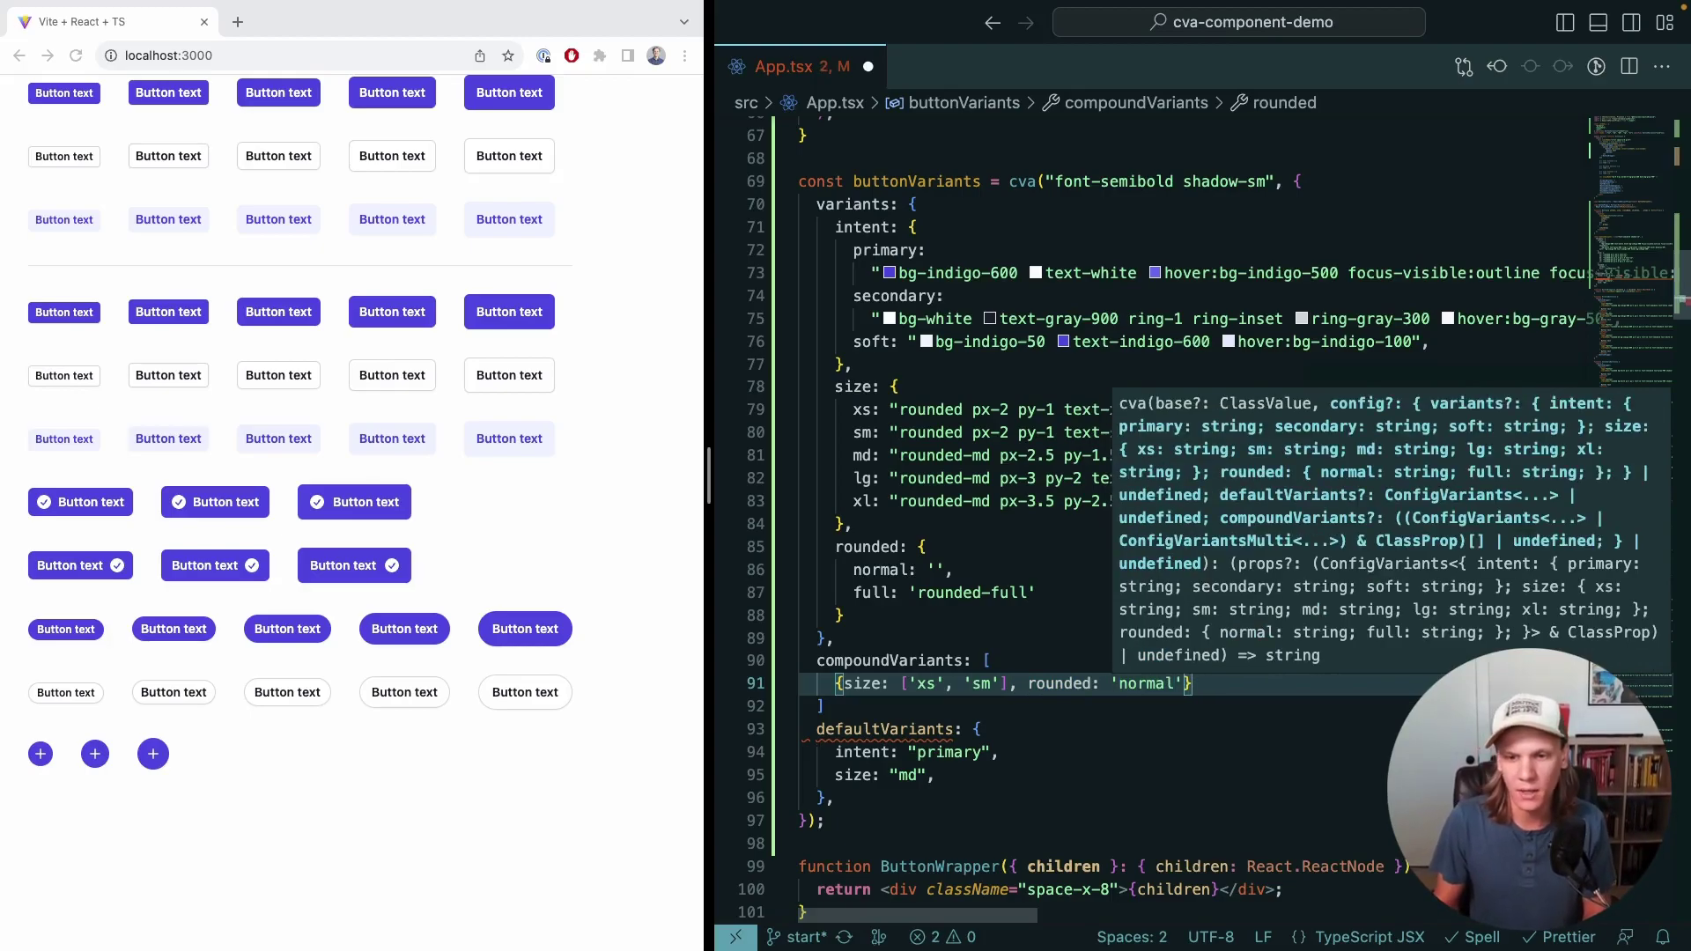
text(lassName: )
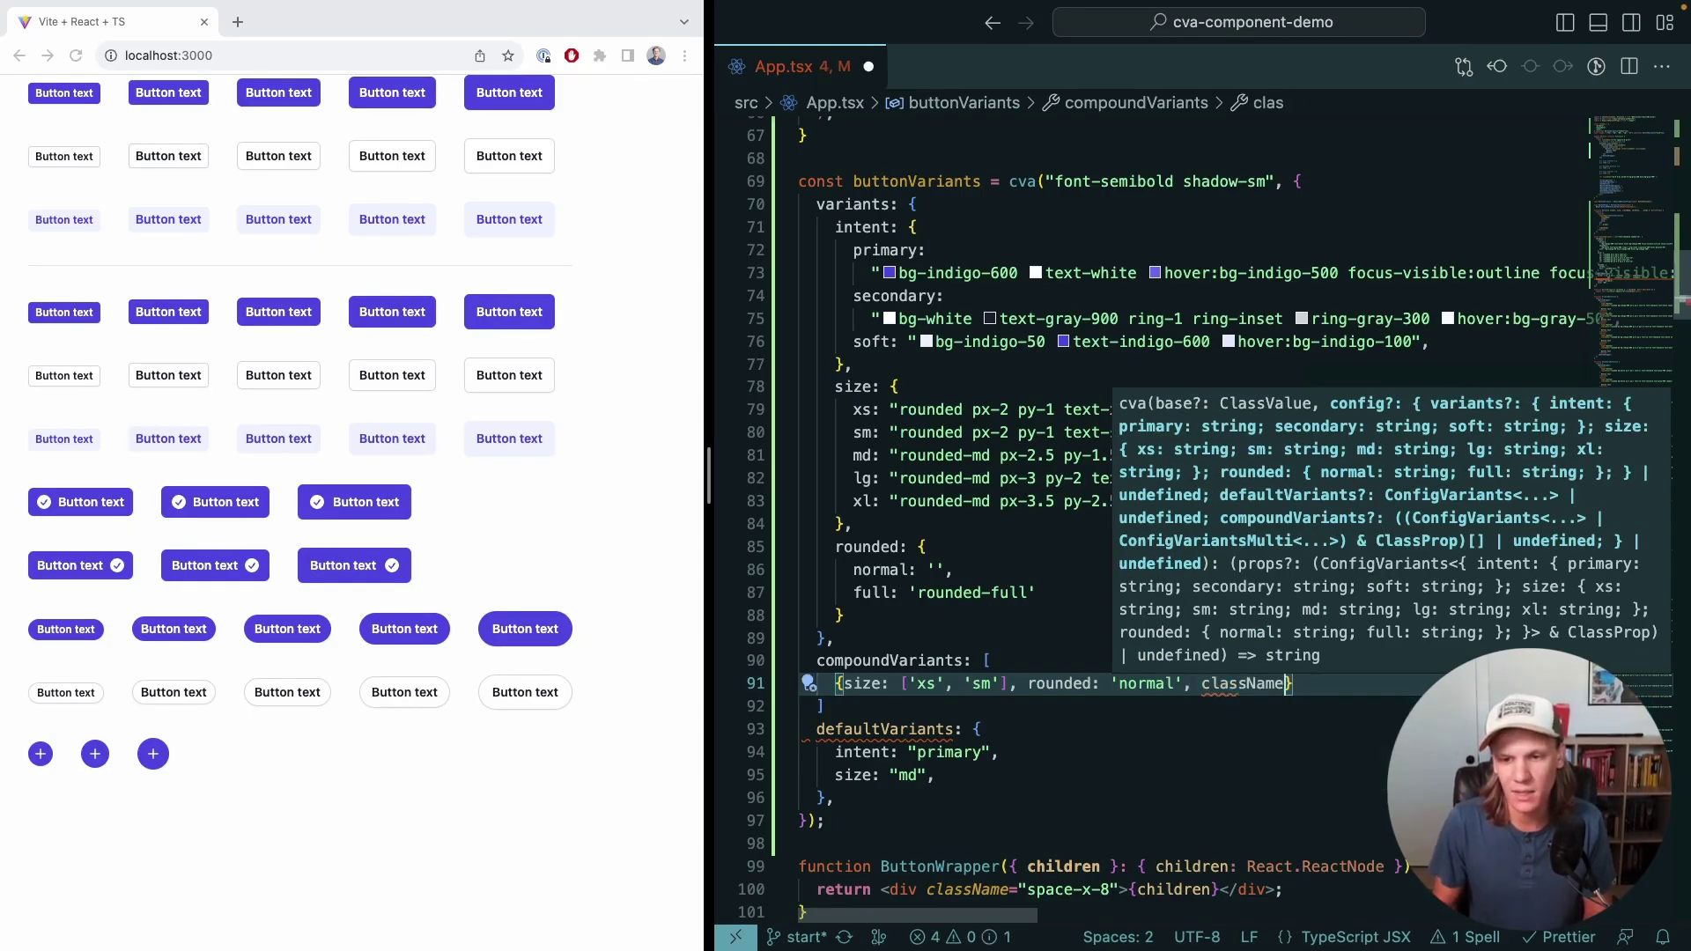
text('rounded)
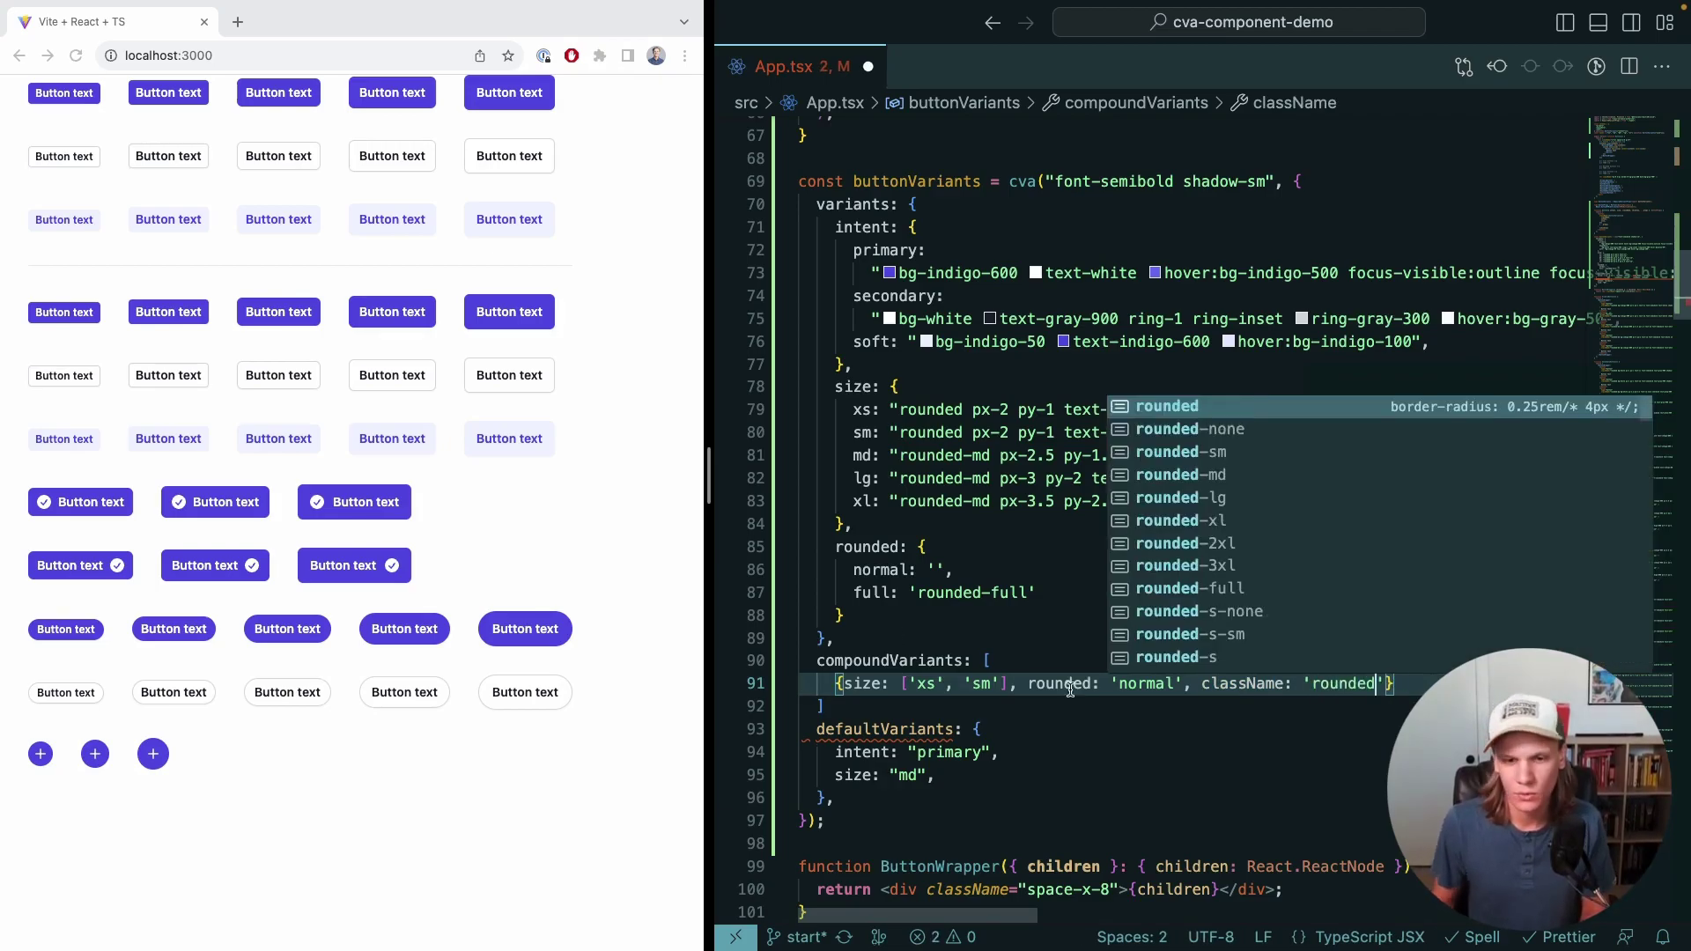
click(1146, 700)
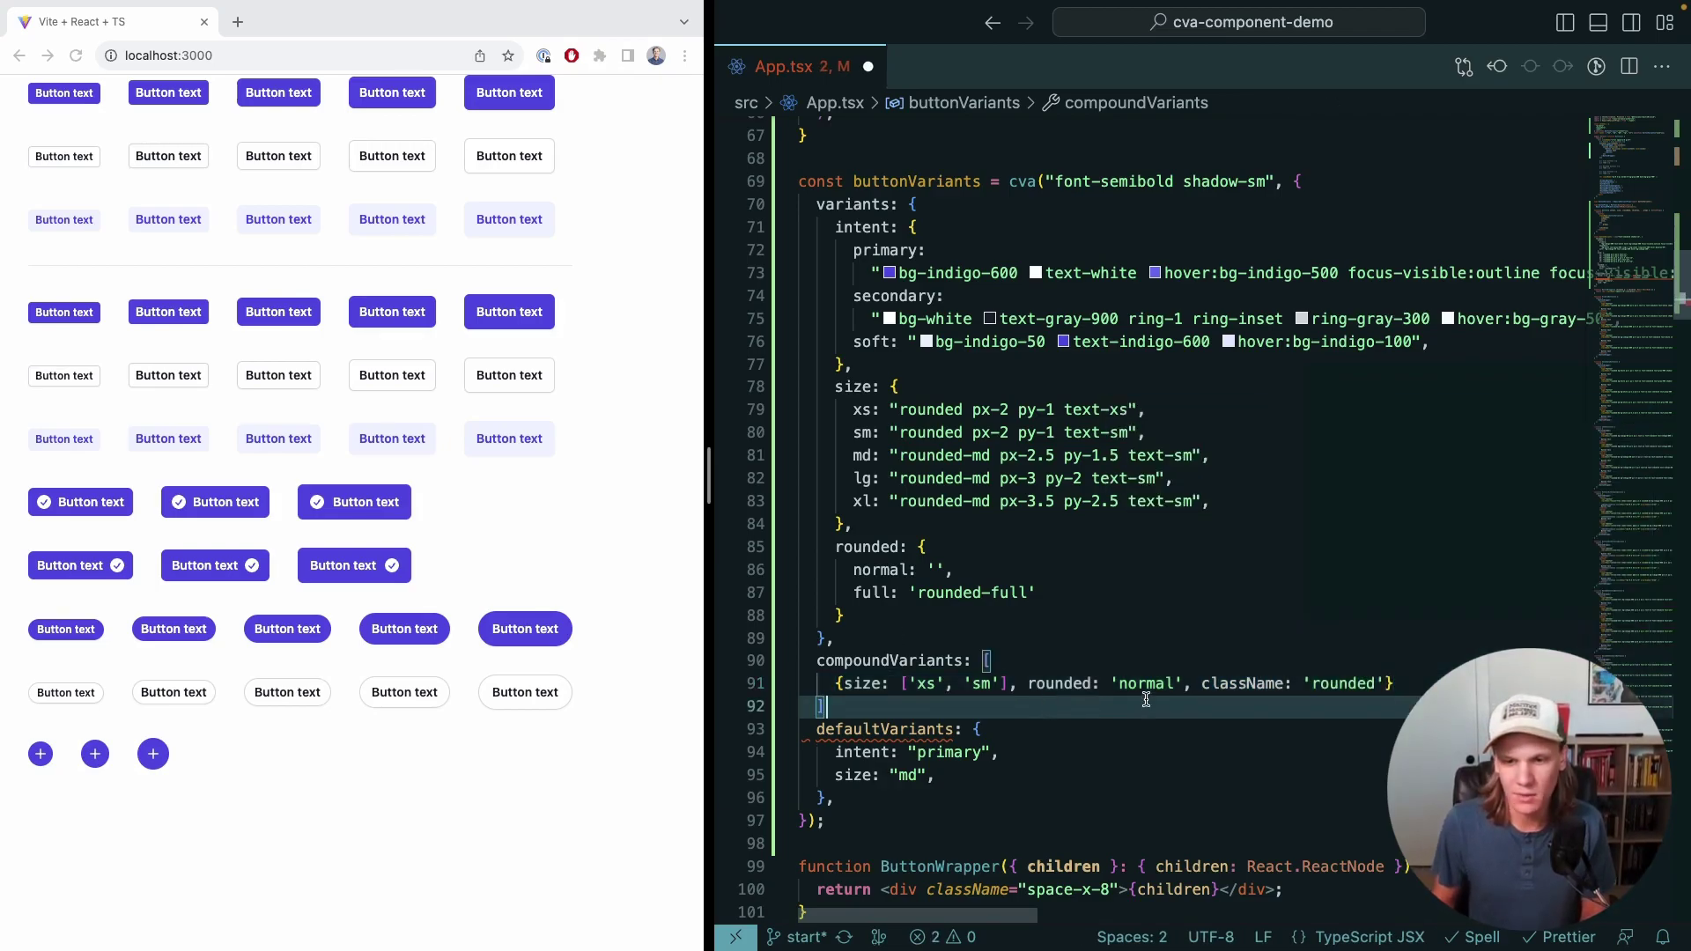
text(])
key(ctrl+s)
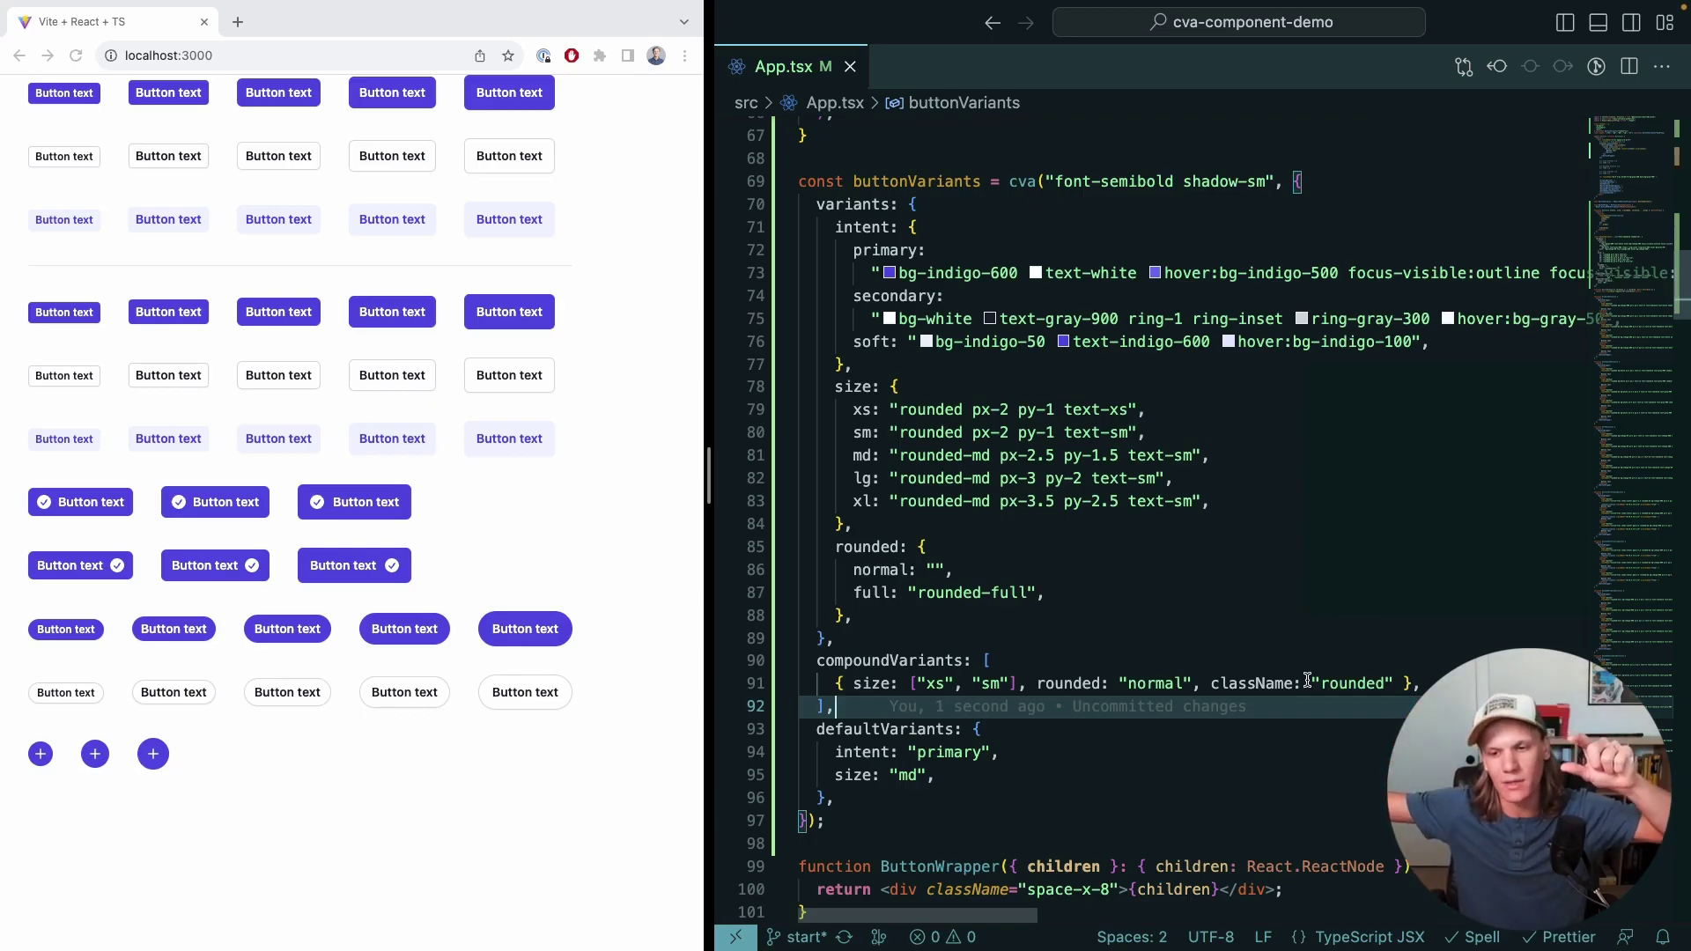
Step: Duplicate that compound rule and change its sizes to md, lg and xl
click(1388, 683)
key(shift+alt+Down)
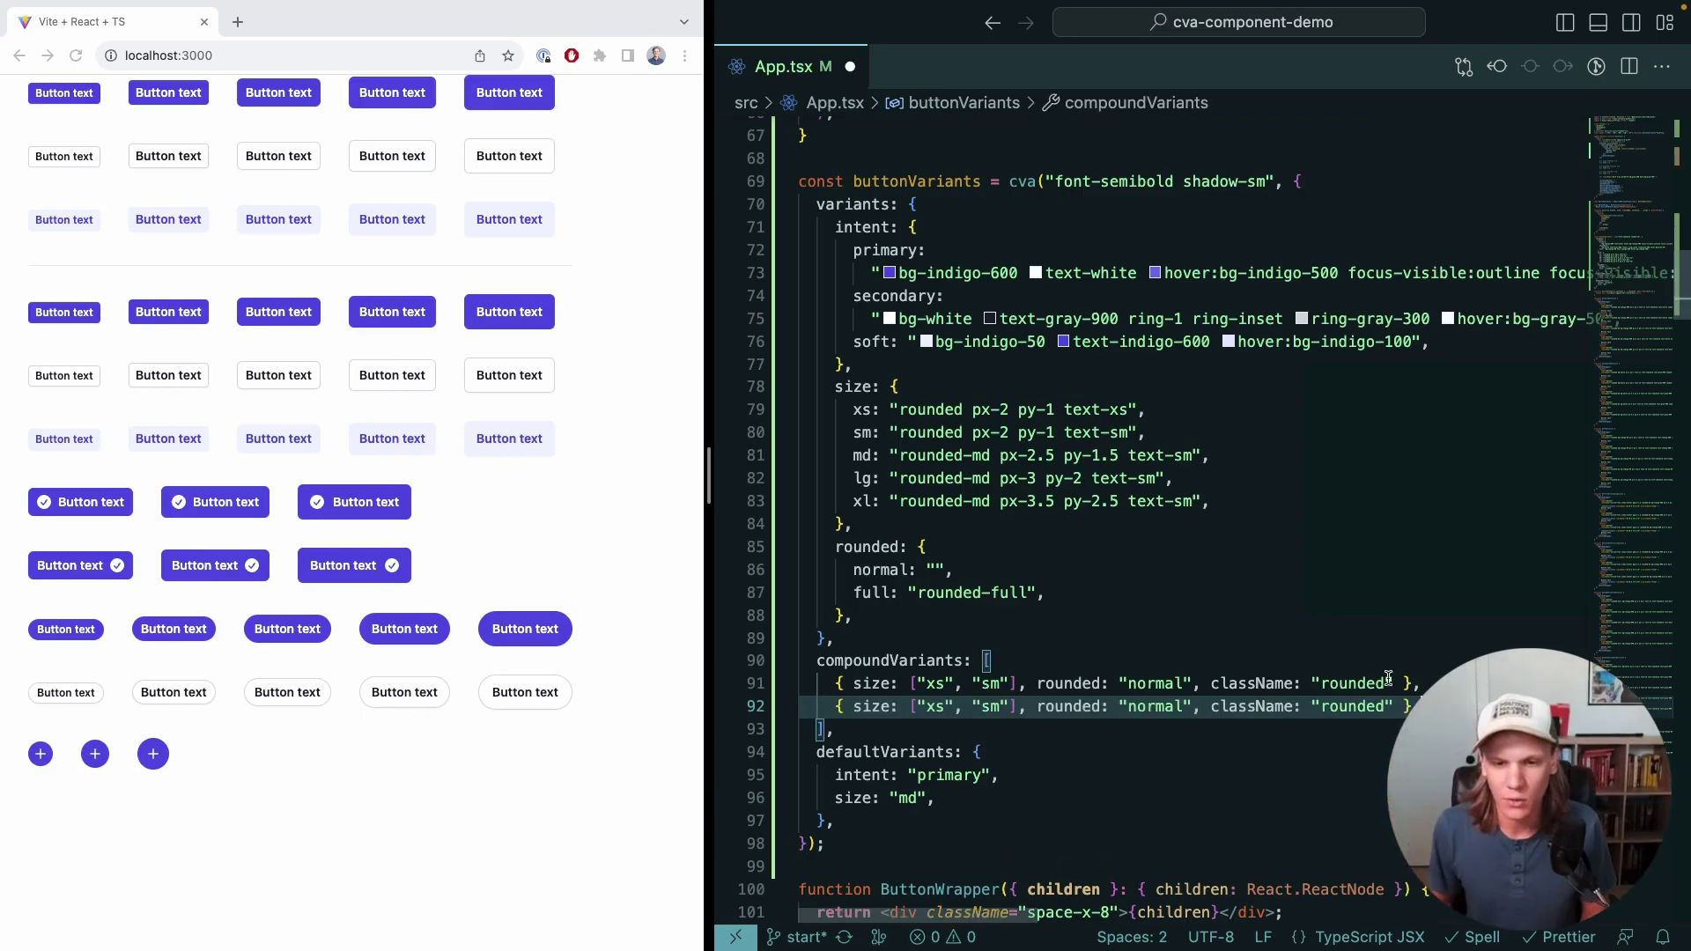
double_click(928, 709)
text(md)
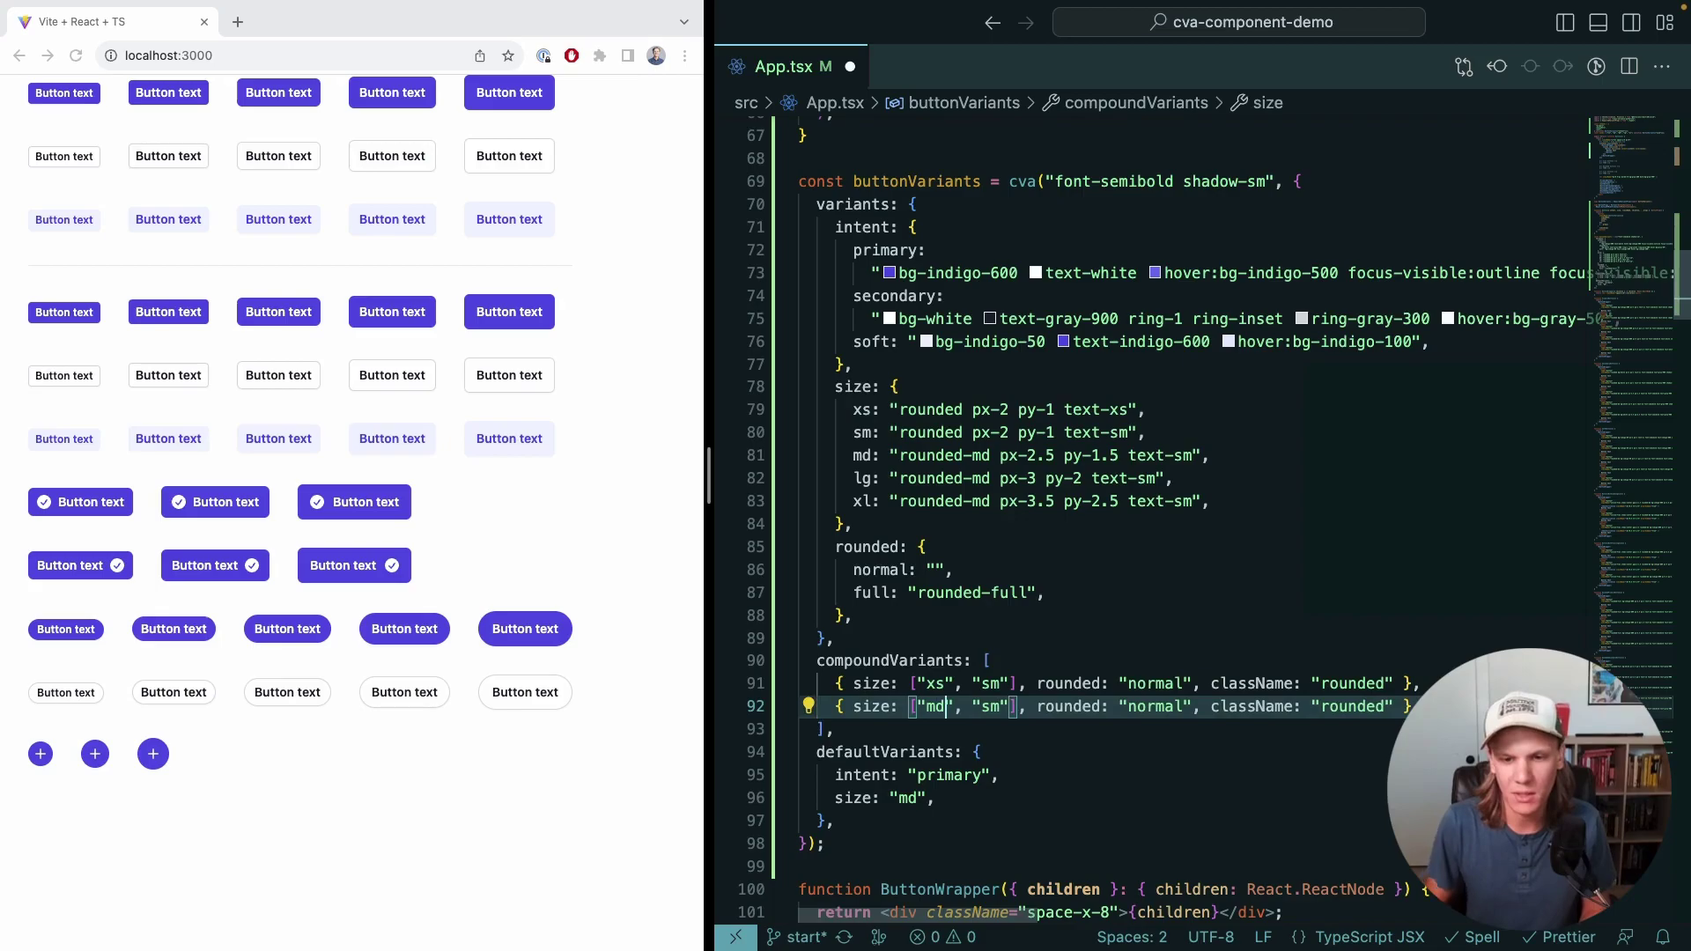
key(BackSpace)
key(BackSpace)
text(lg)
key(Right)
text(, )
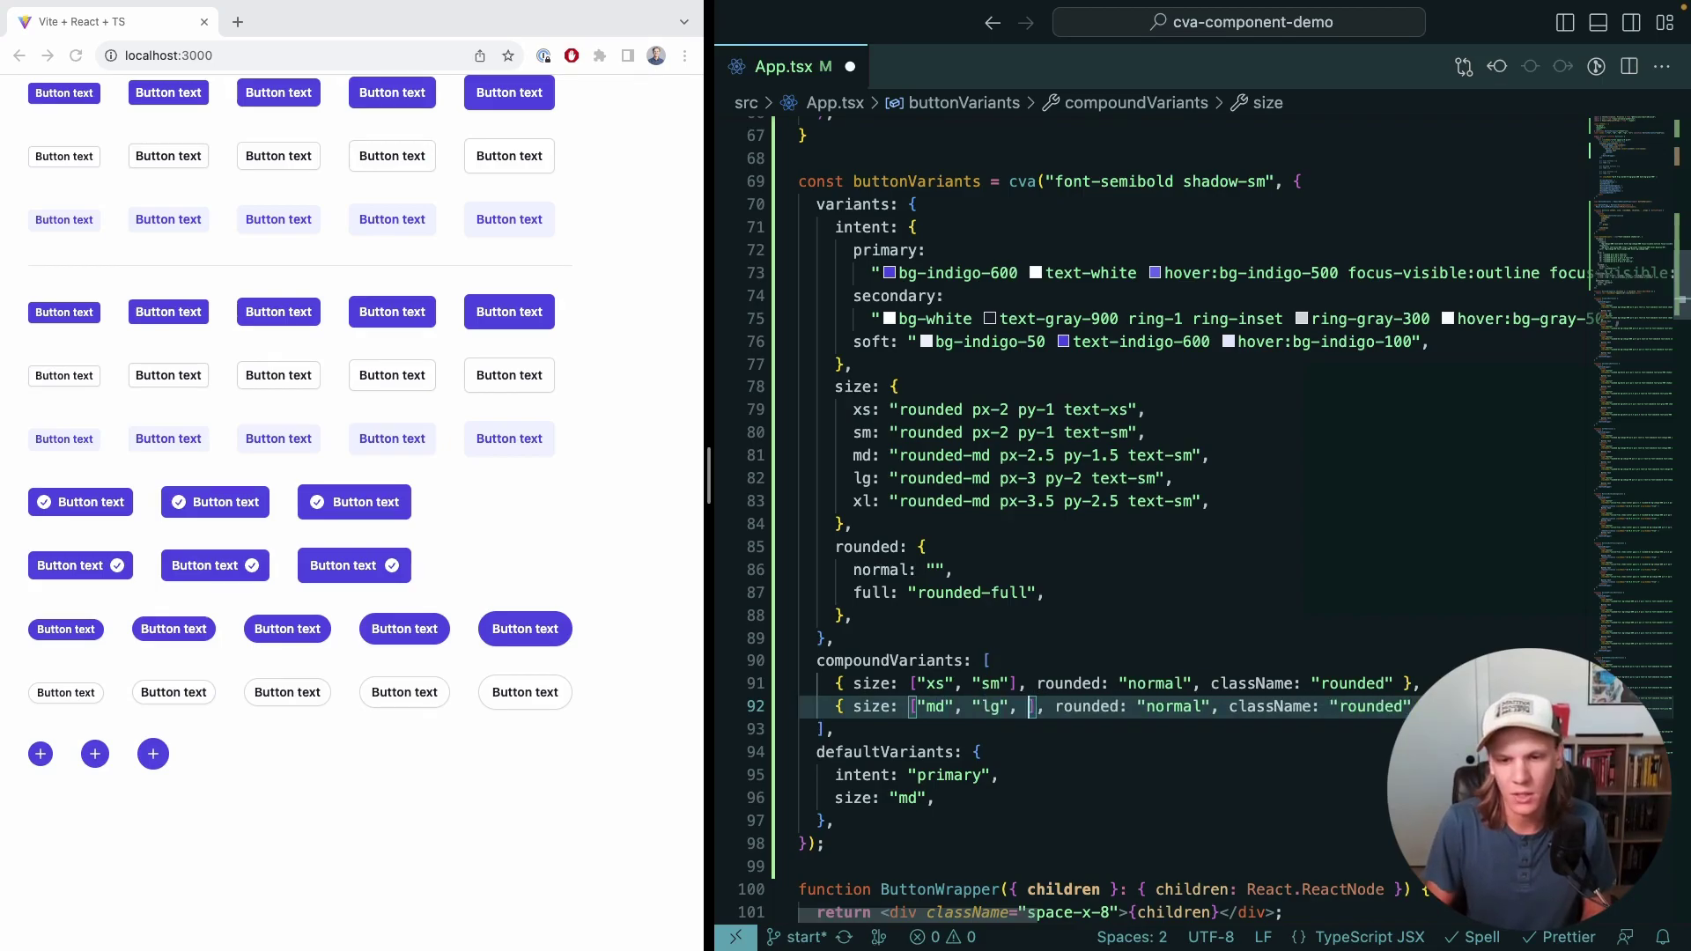
text("xl)
key(Right)
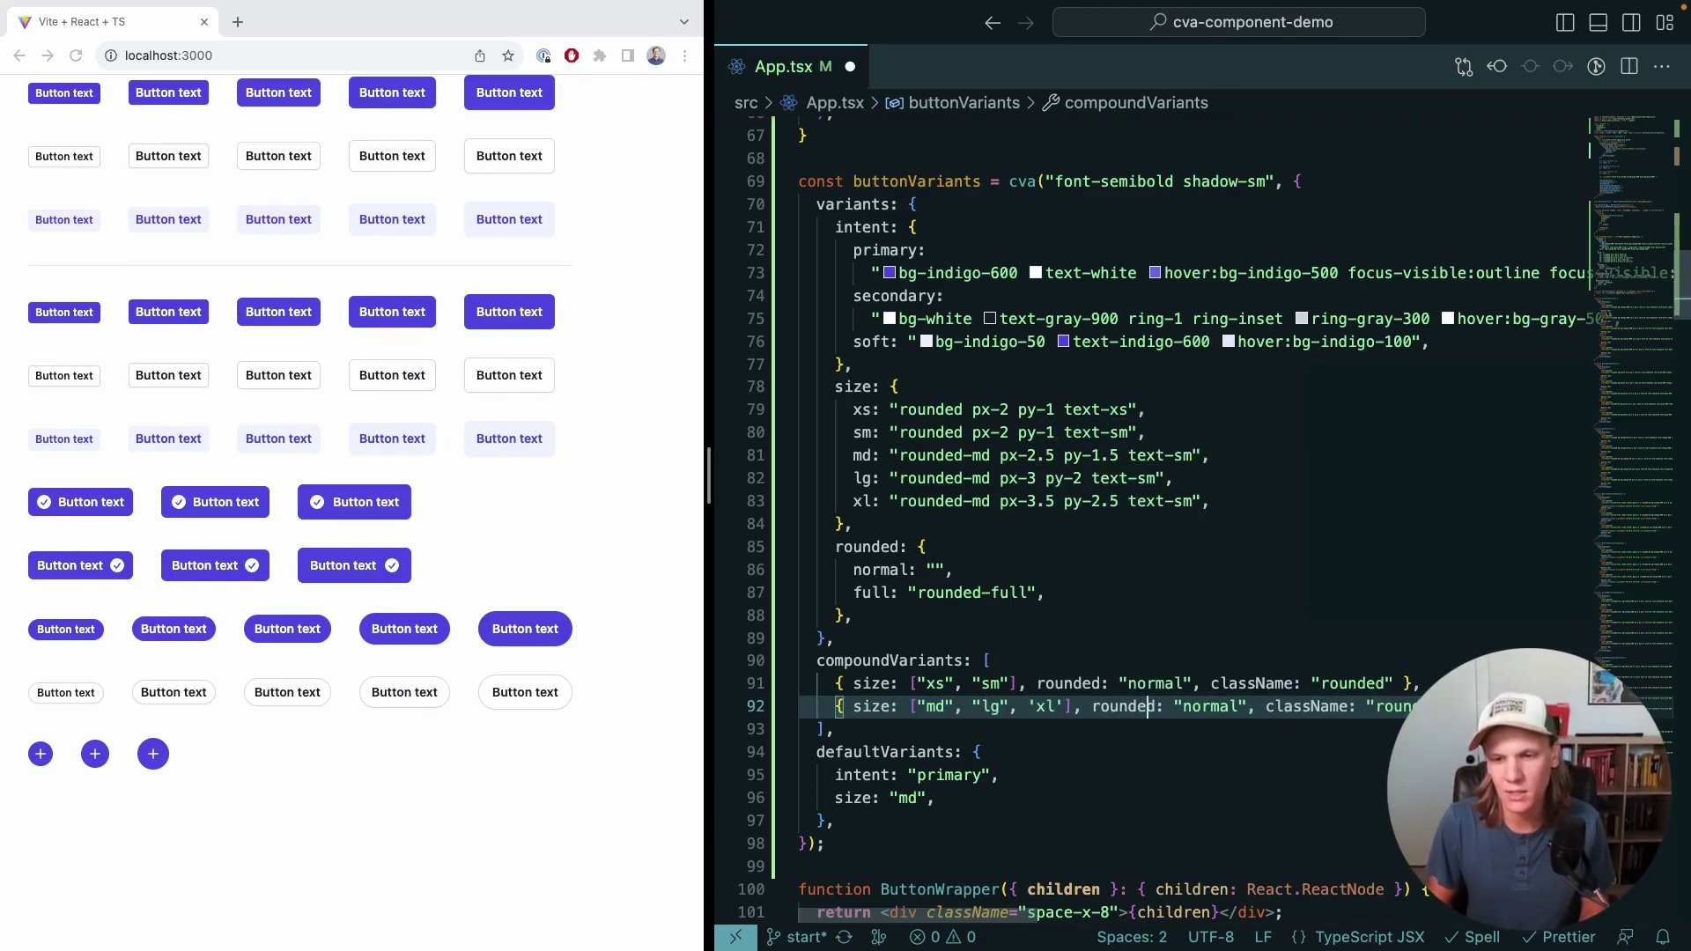
double_click(1215, 706)
text(normal)
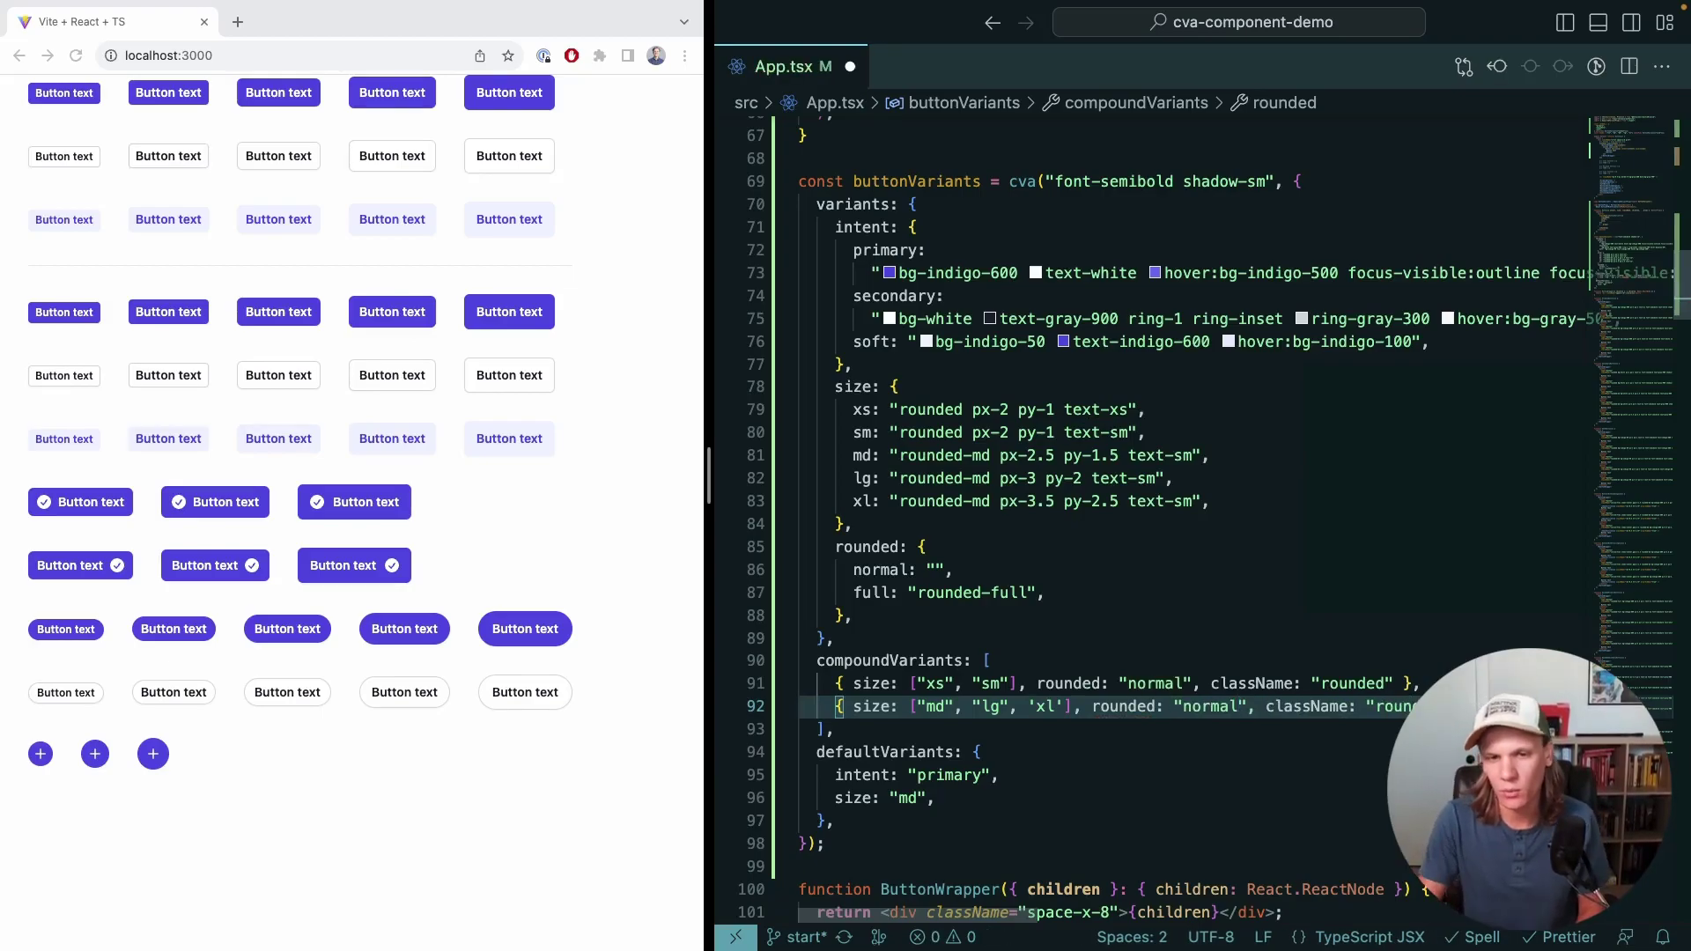
click(869, 546)
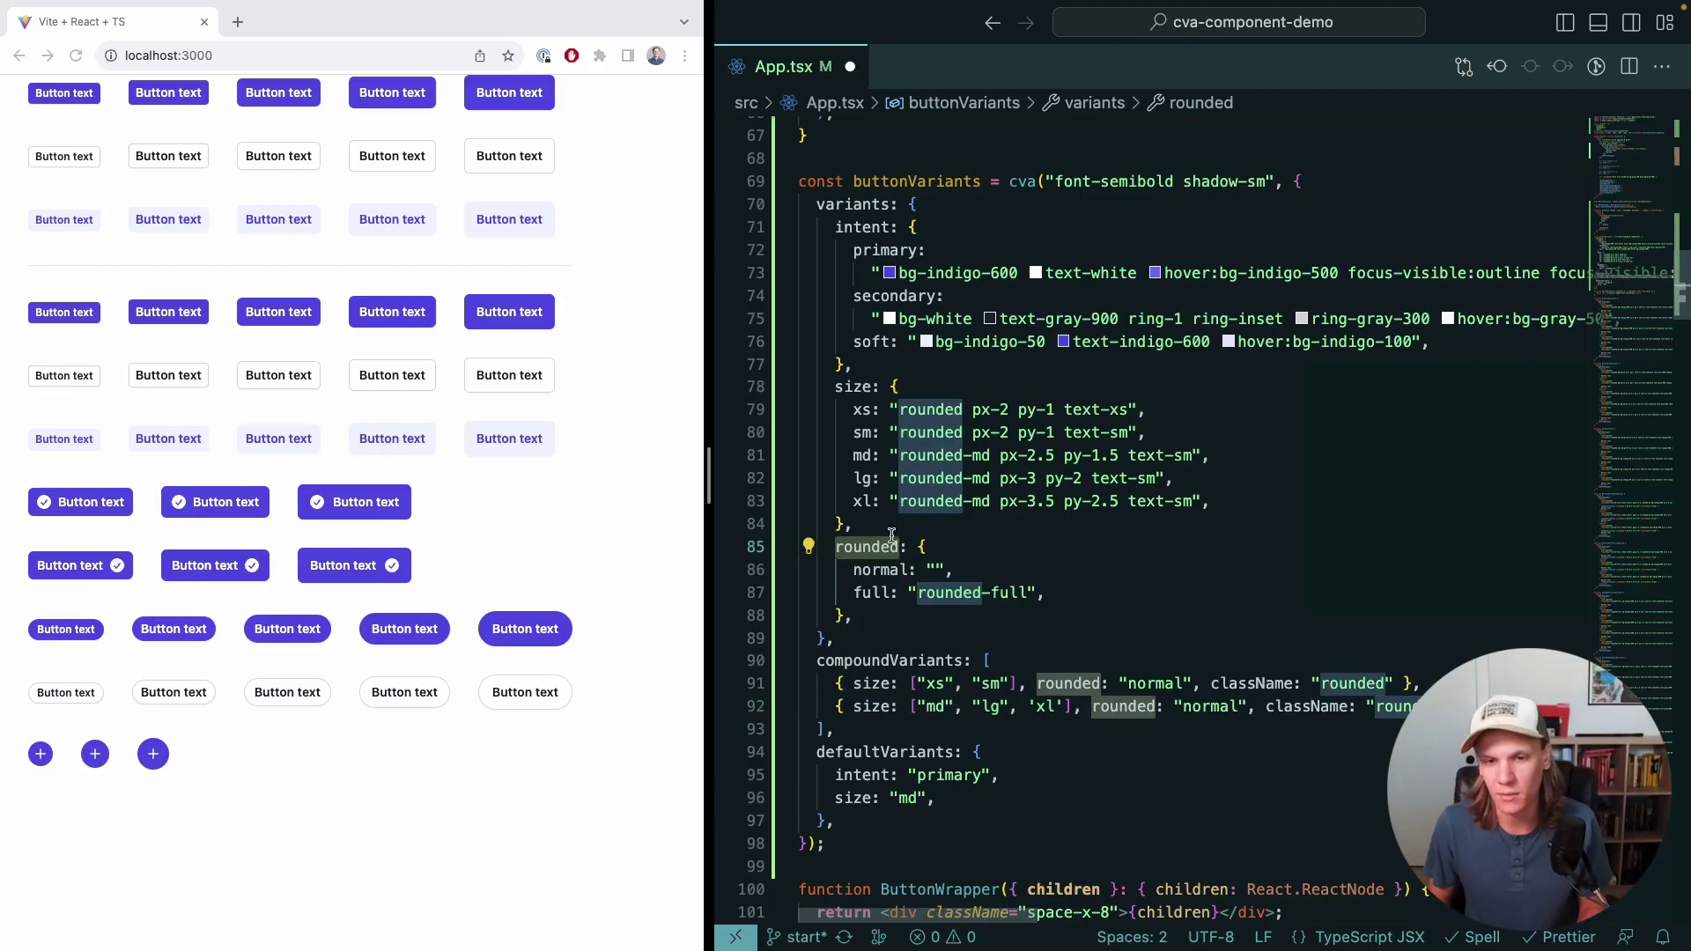
click(1406, 706)
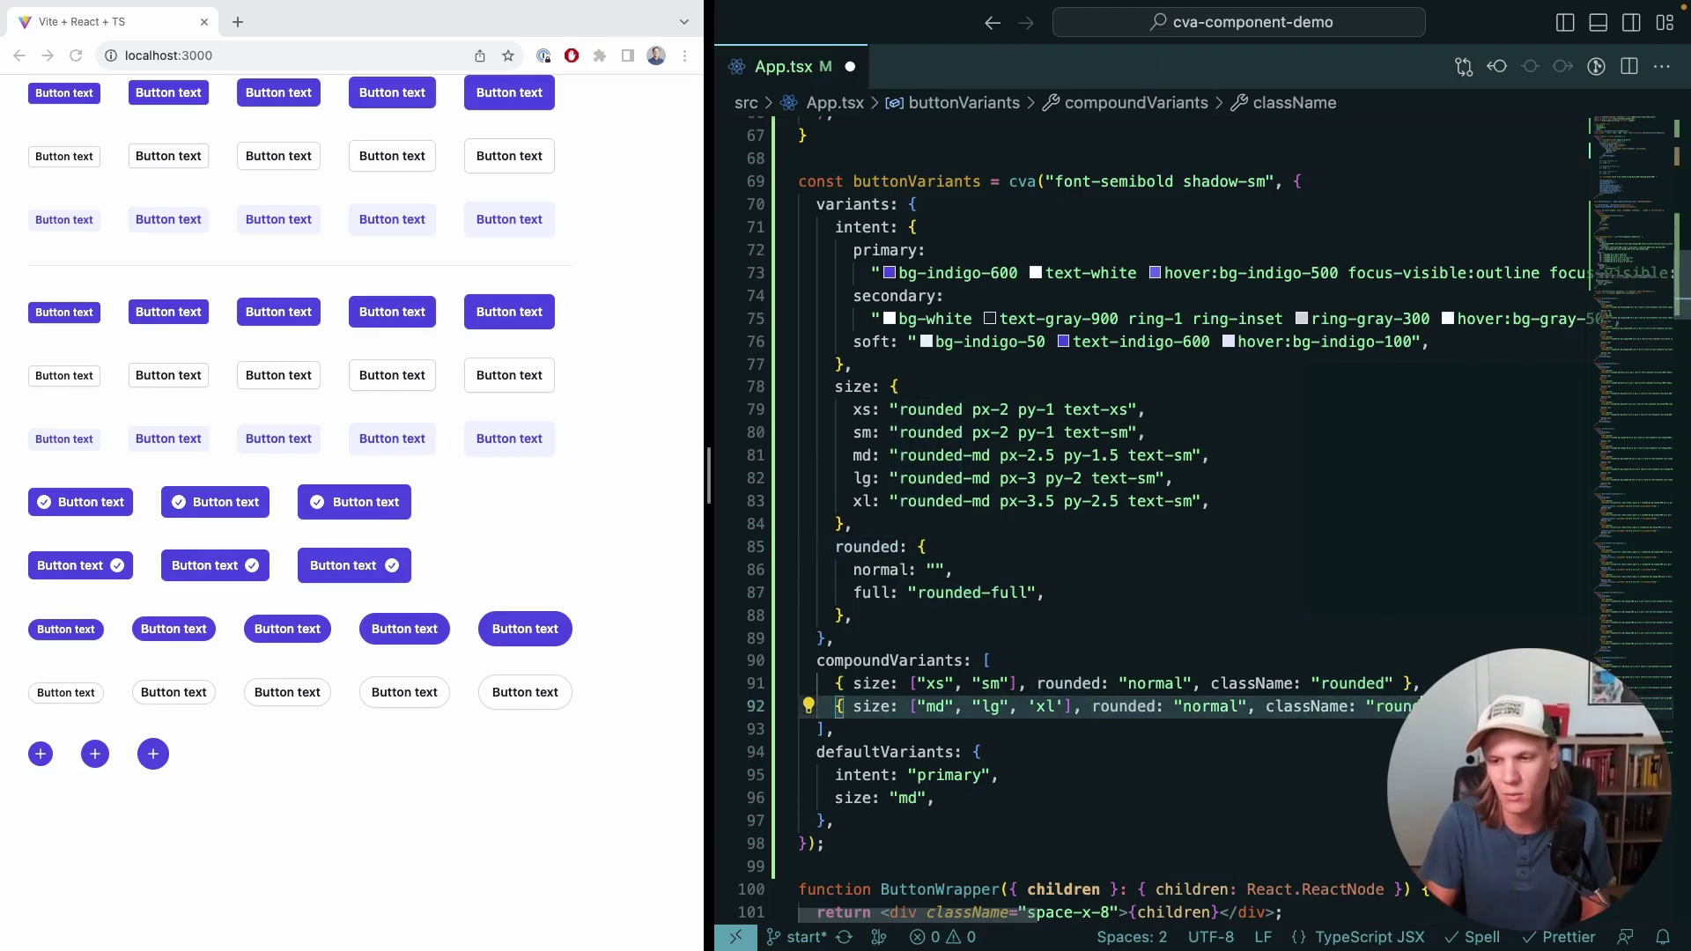
click(962, 411)
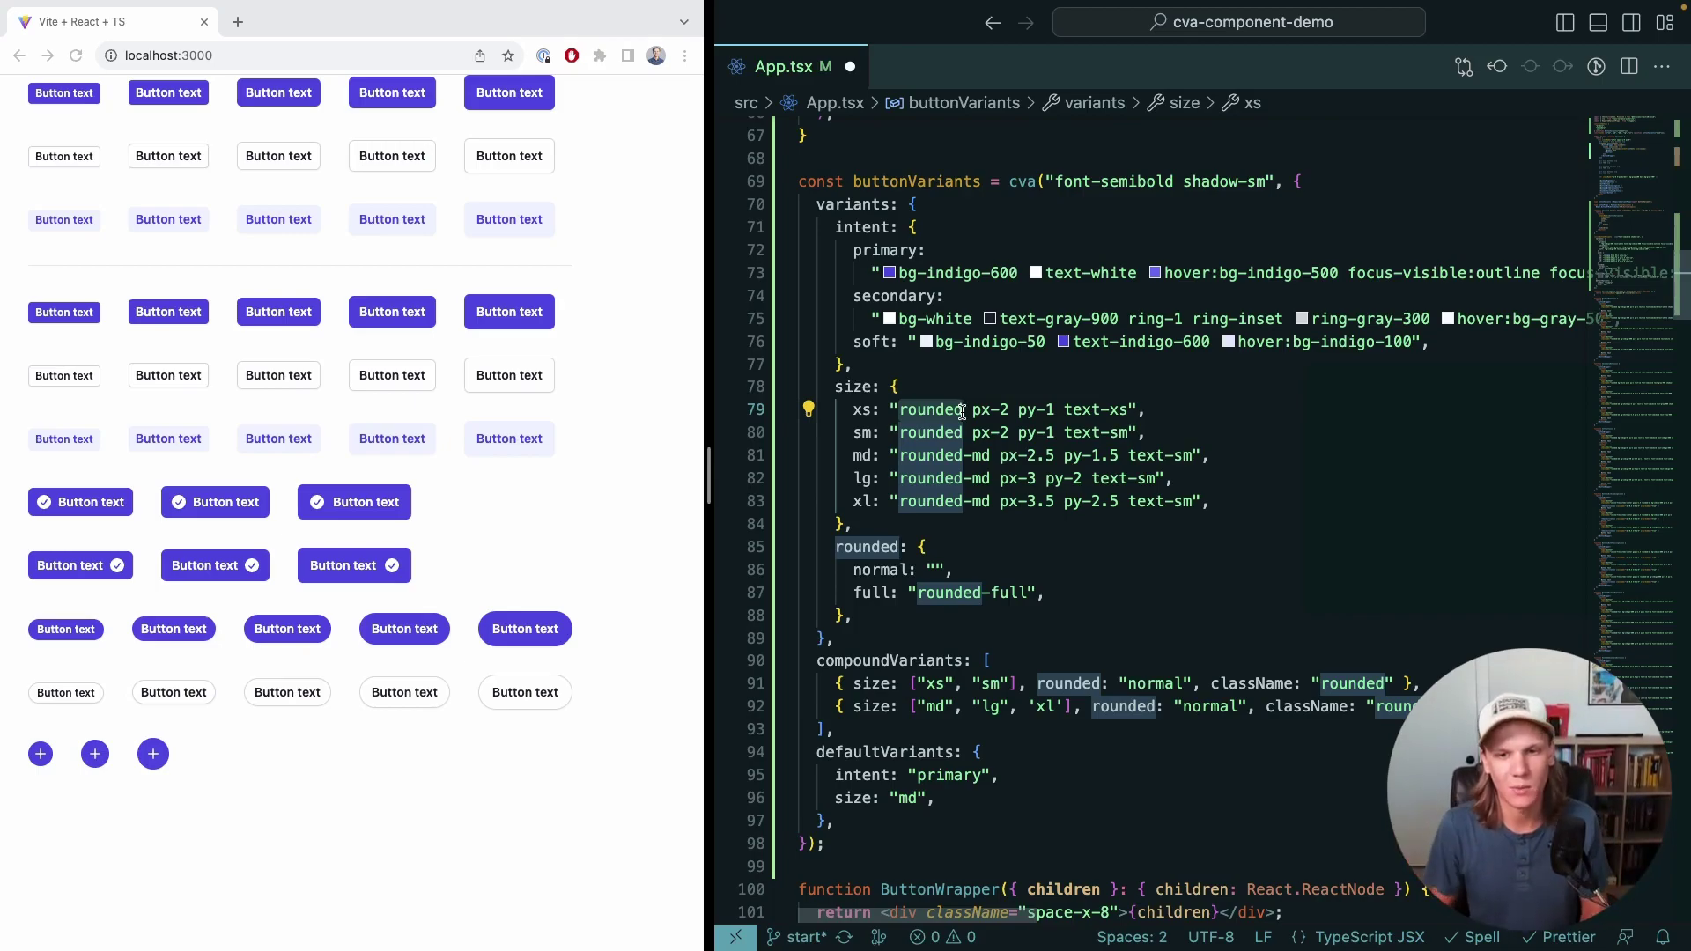
Step: Remove the rounded class from the xs and sm size variants
key(alt+BackSpace)
key(Down)
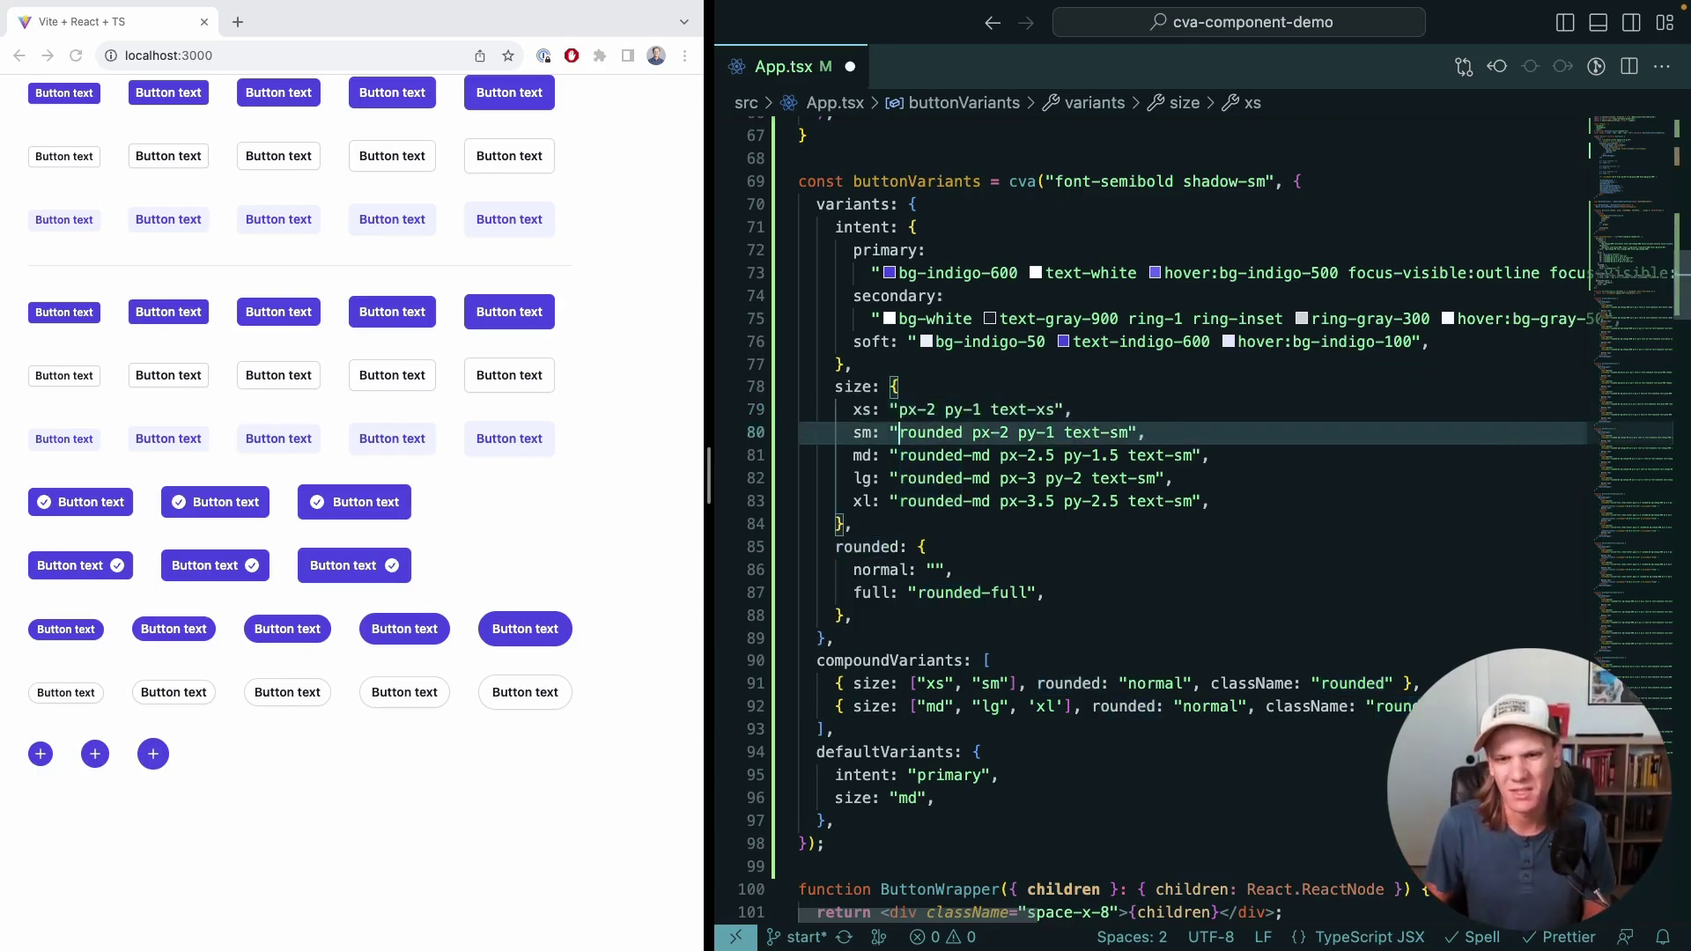
key(shift+alt+Right)
key(shift+alt+Right)
key(BackSpace)
Step: Remove rounded-md from the md, lg and xl size variants
key(Down)
key(shift+alt+Right)
key(shift+alt+Right)
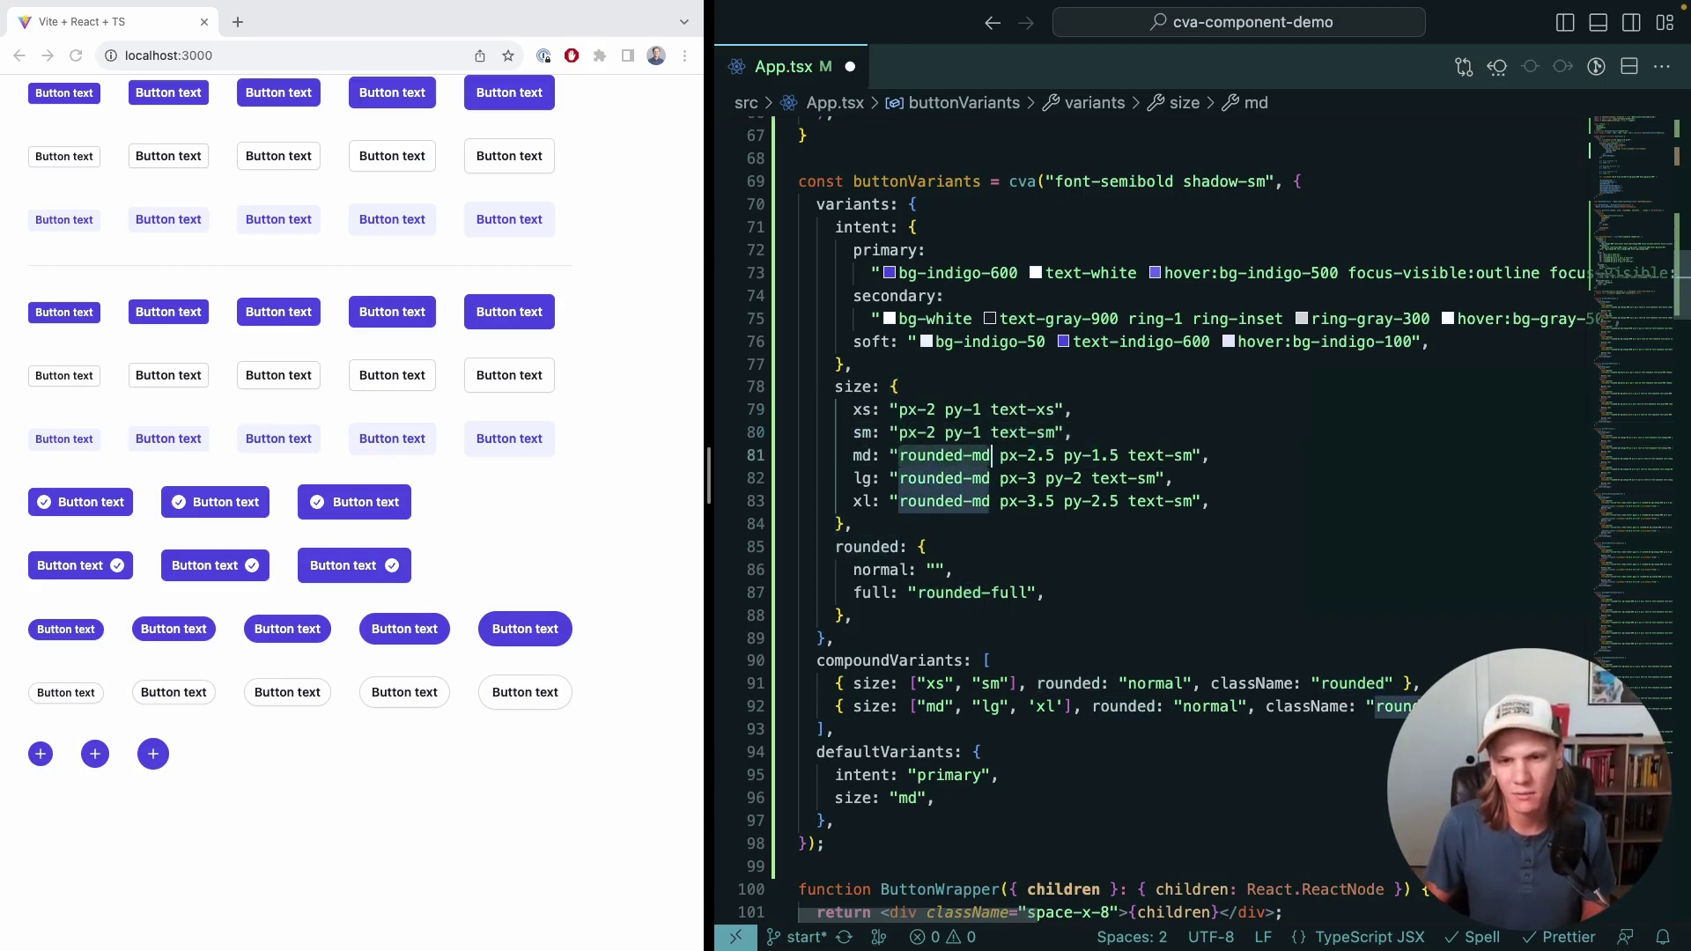
key(super+alt+Down)
key(super+alt+Down)
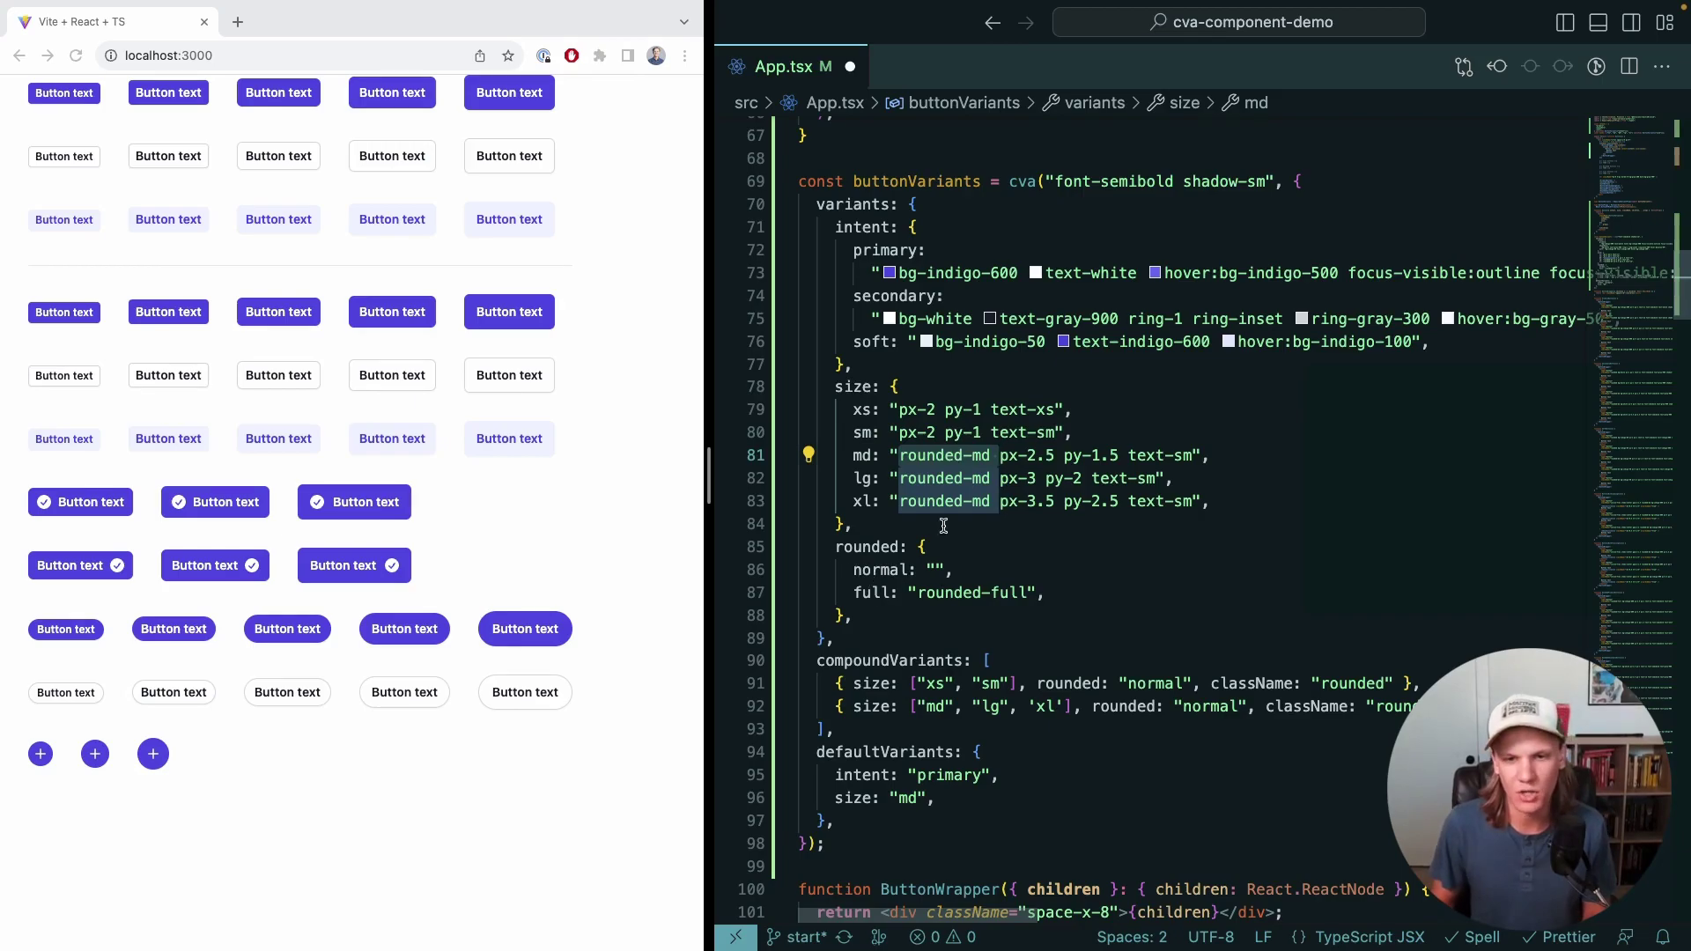
key(Escape)
key(BackSpace)
key(Down)
key(shift+alt+Right)
key(shift+alt+Right)
key(BackSpace)
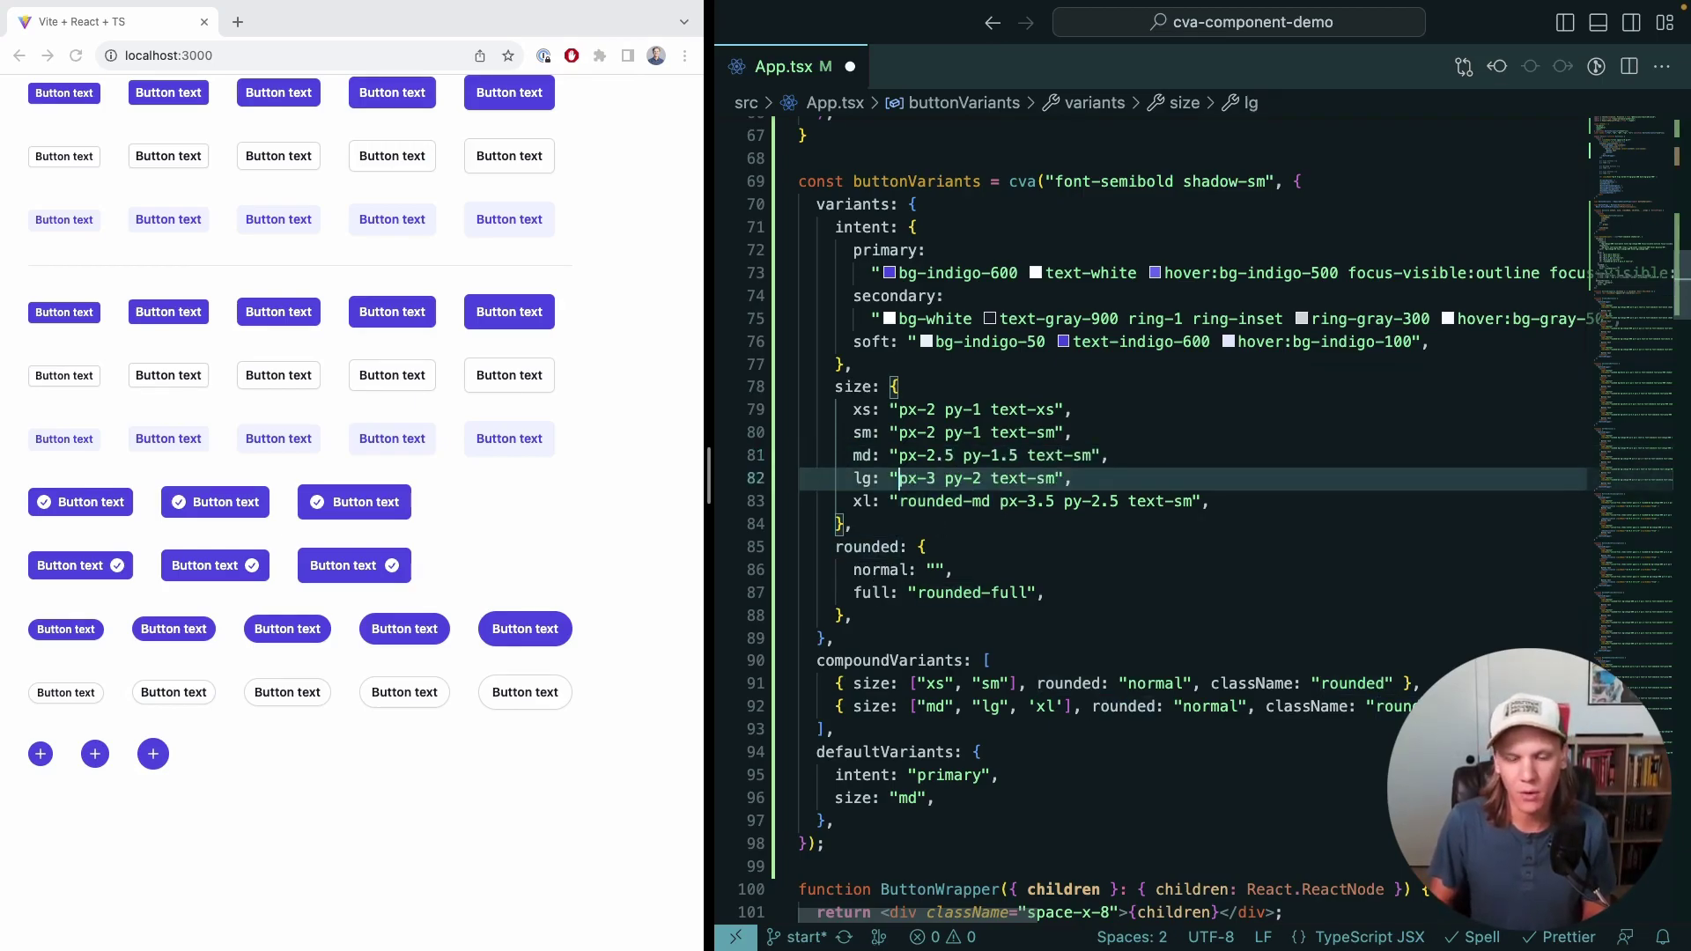
key(Down)
key(shift+alt+Right)
key(shift+alt+Right)
key(BackSpace)
text(p)
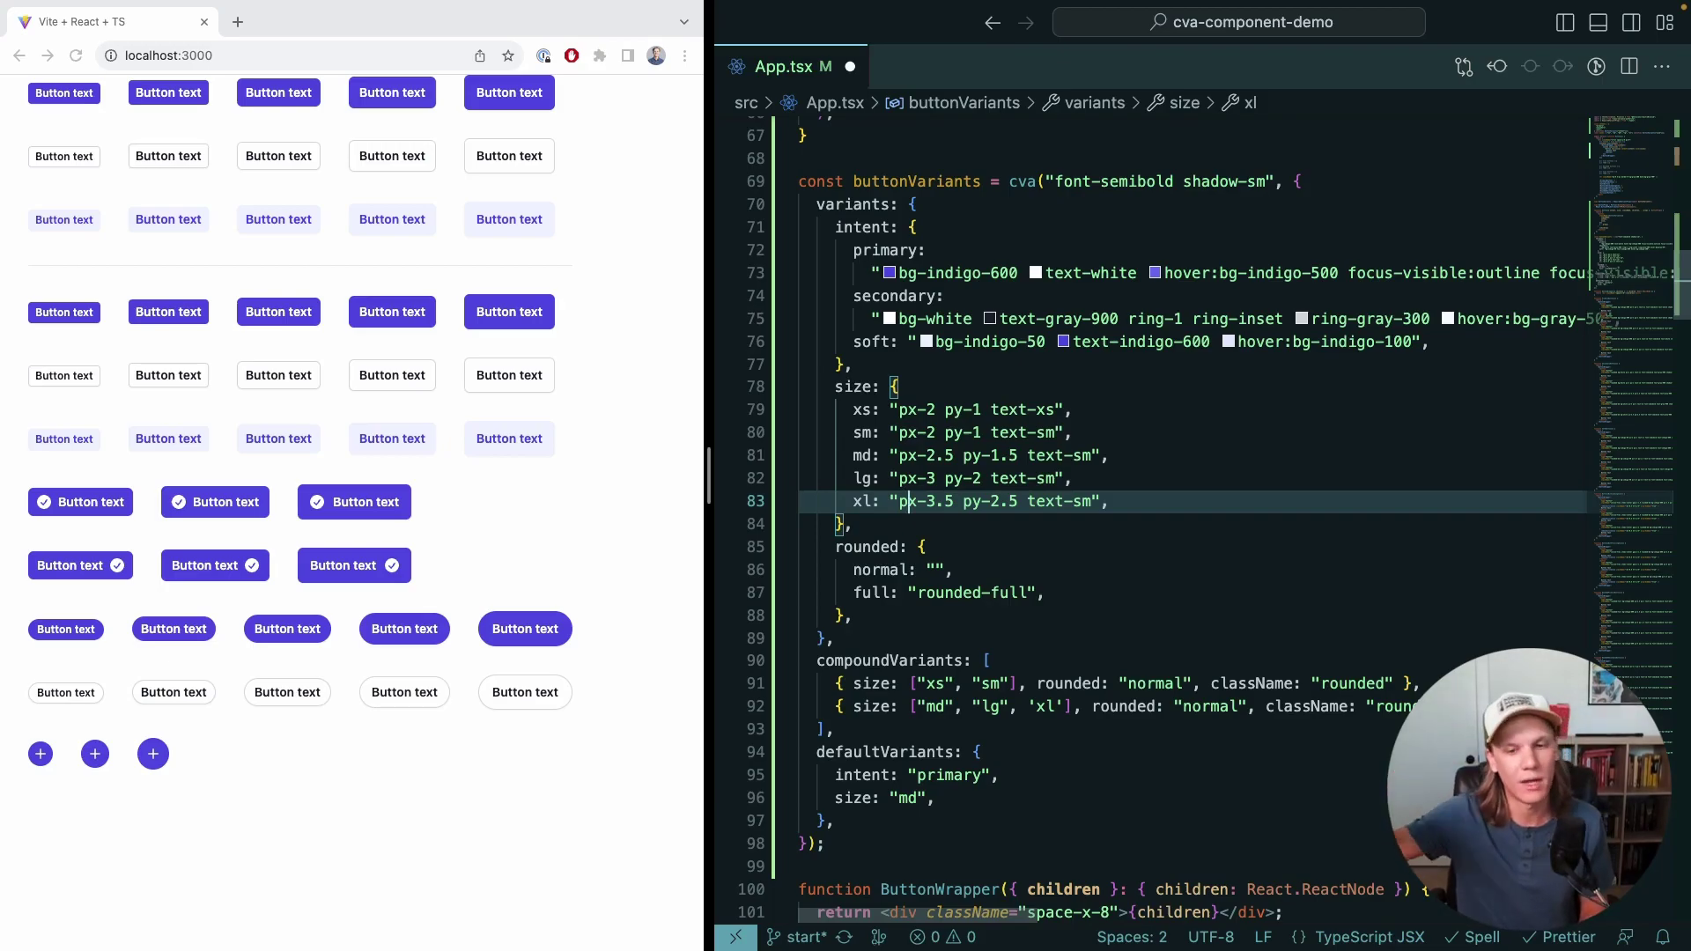
Step: Complete the rounded full option as "rounded-full" and save App.tsx
click(981, 570)
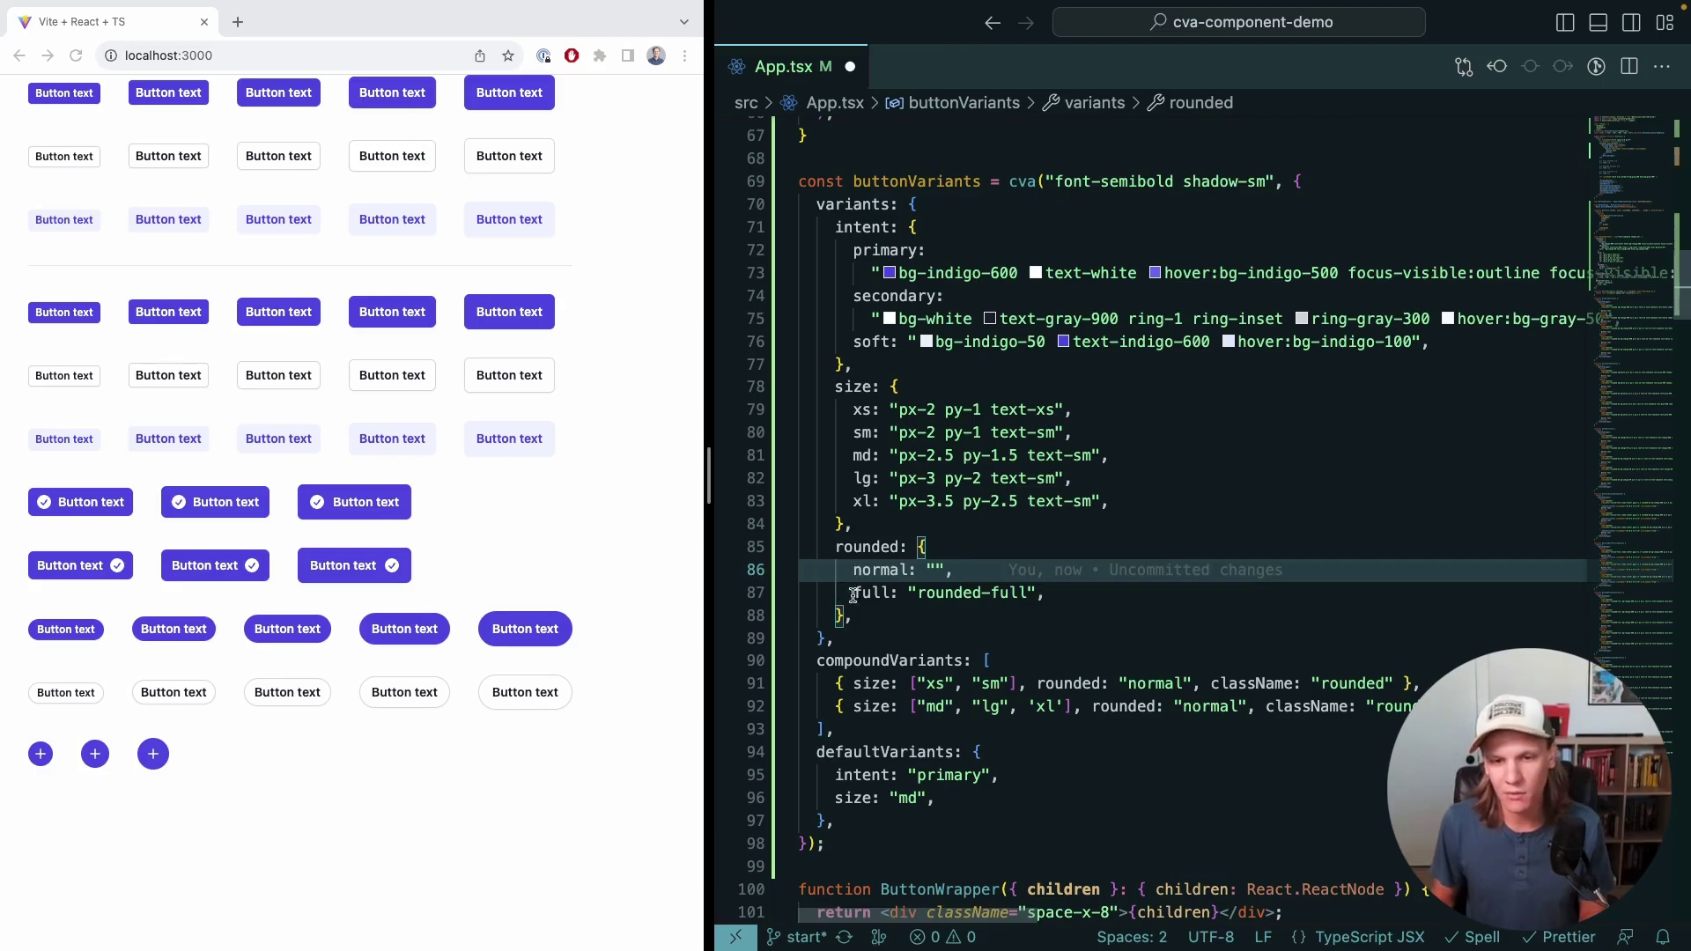
click(1058, 683)
click(1027, 593)
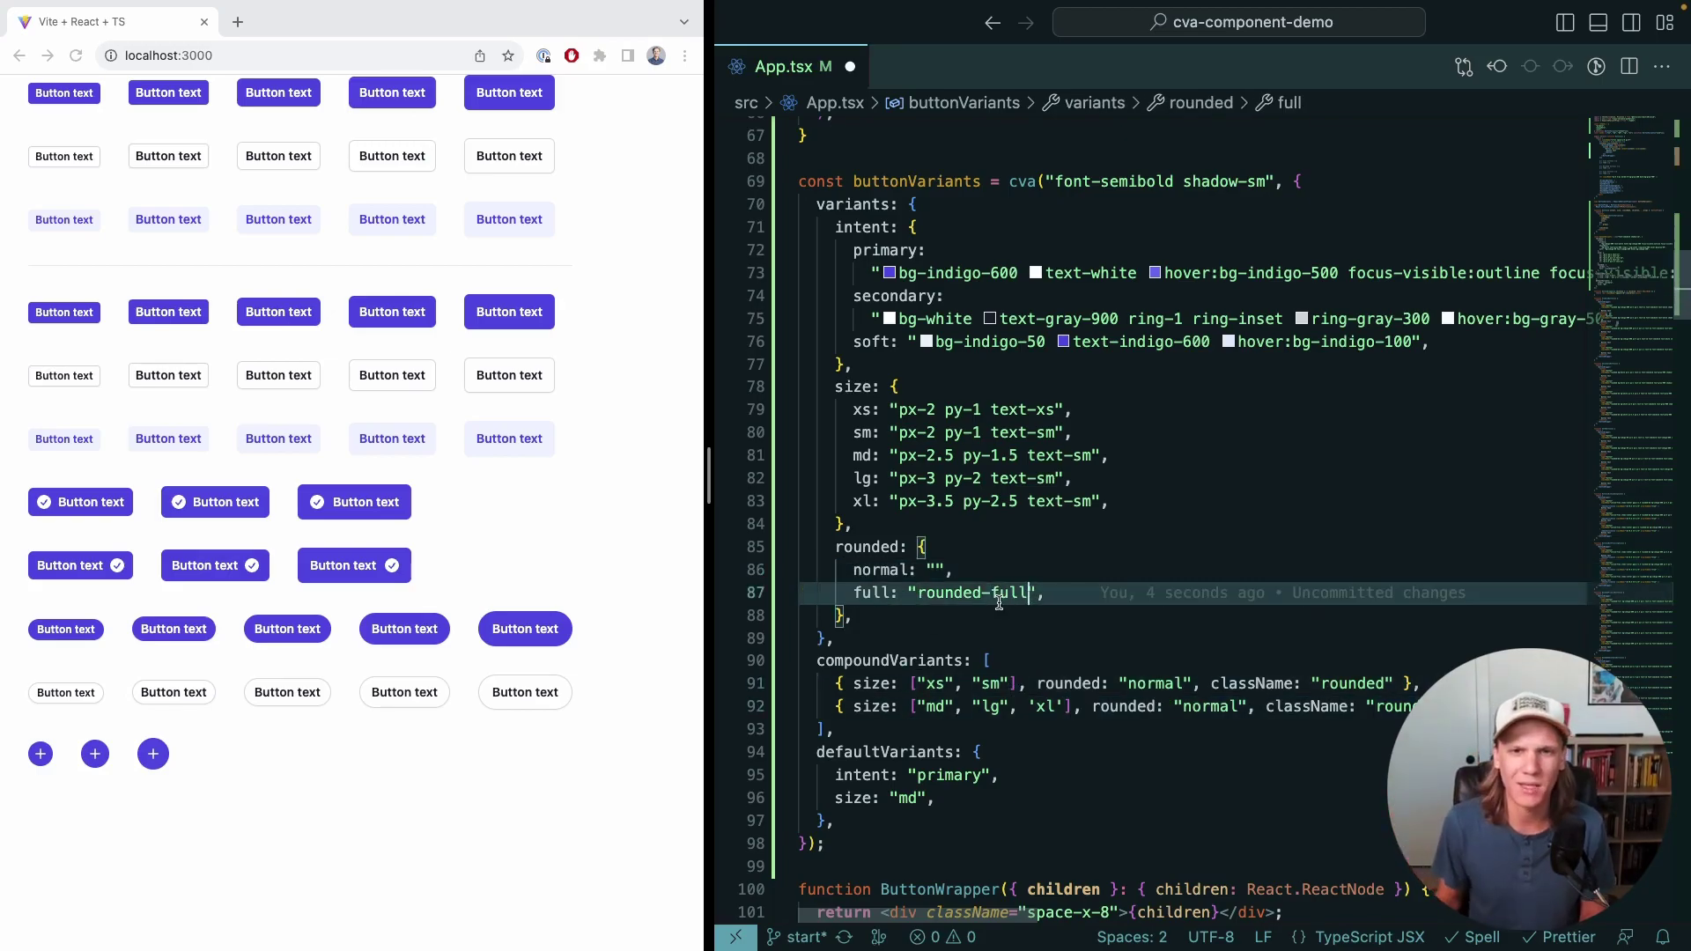
click(1043, 480)
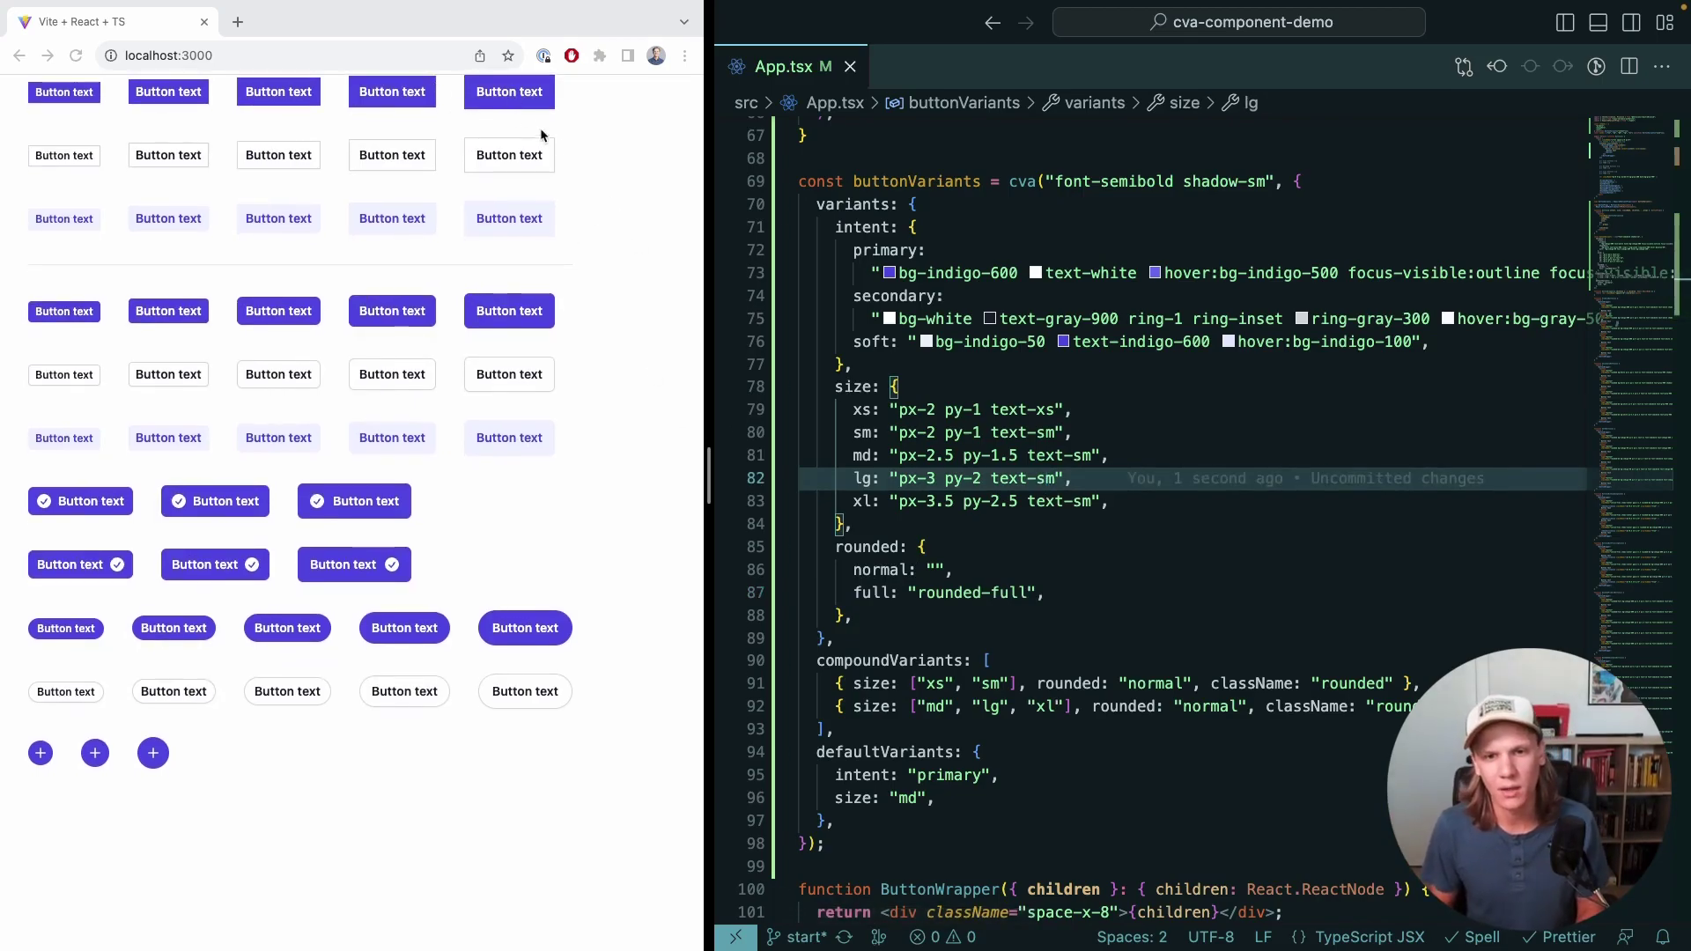
scroll(963, 592, up, 5)
scroll(992, 577, up, 4)
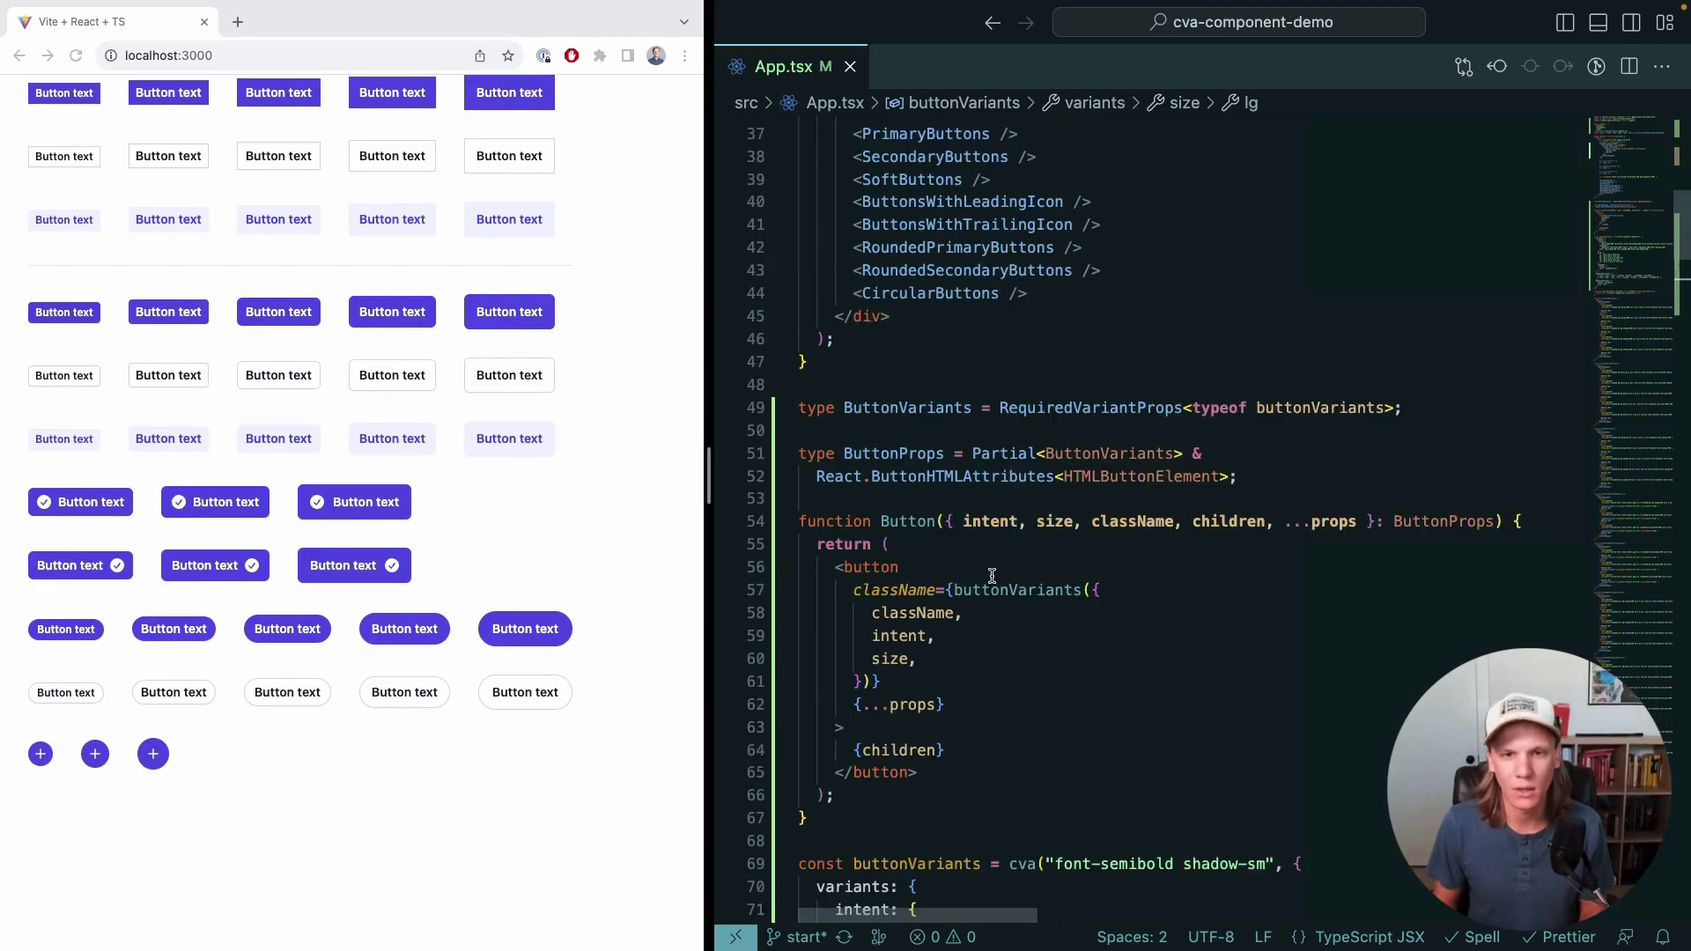
mouse_move(1055, 522)
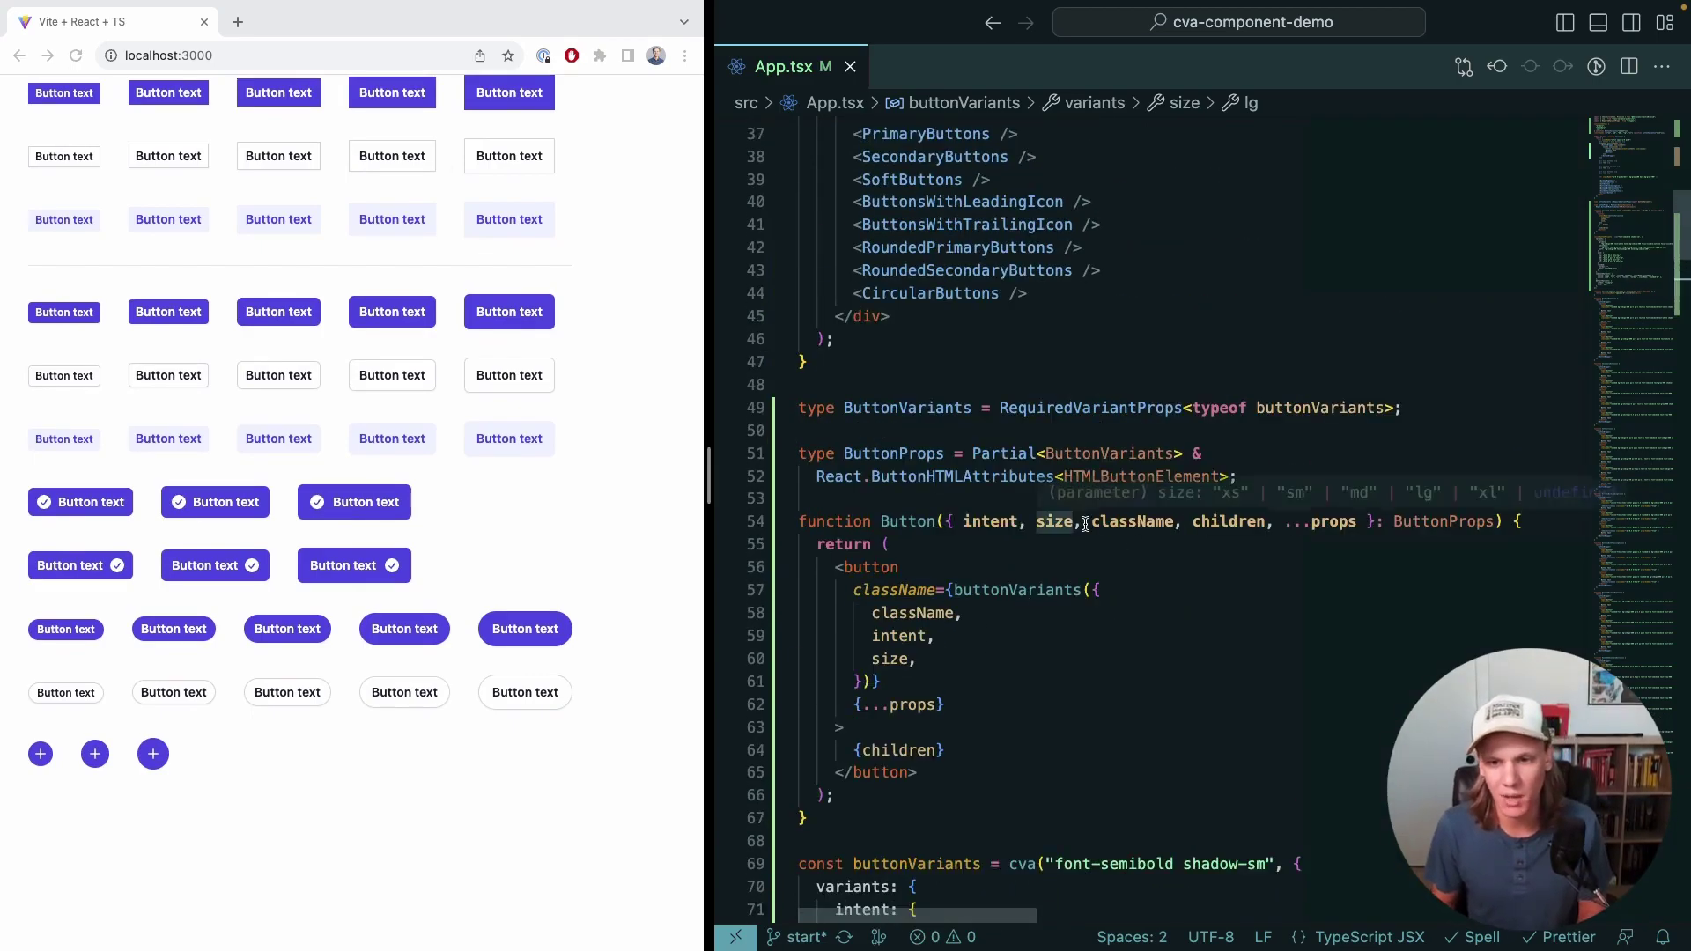
Step: Add rounded to Button's destructured props and its buttonVariants call, then save to reformat
click(1081, 522)
text(rounded,)
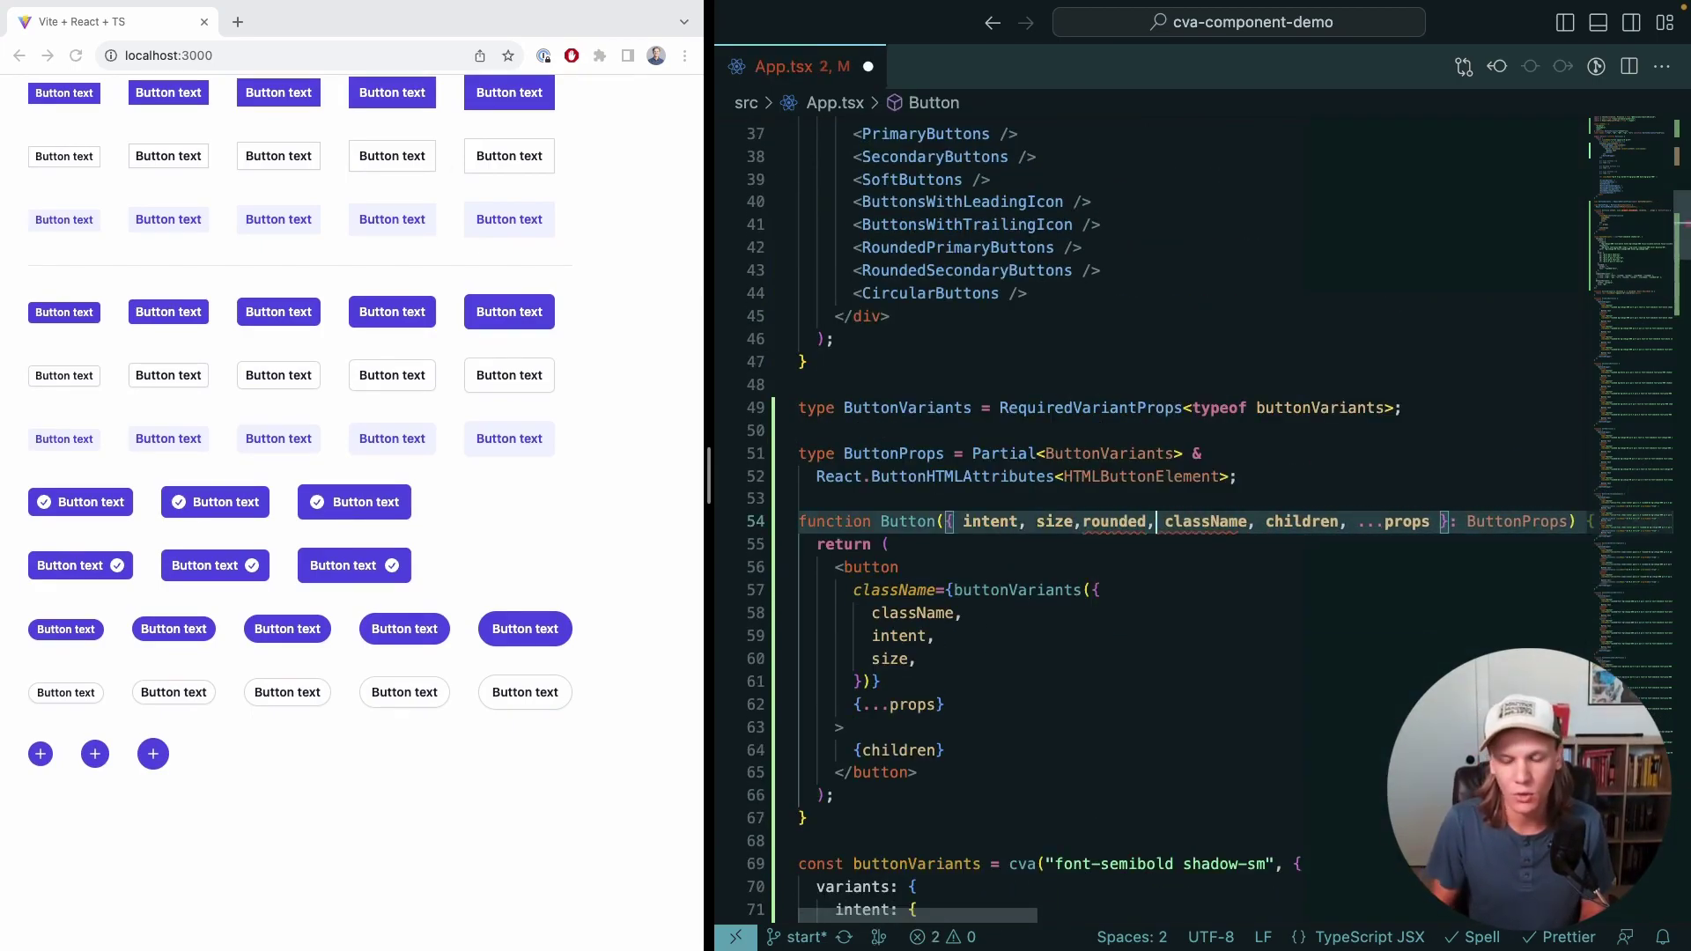
key(Down)
key(Down)
key(Down)
key(Down)
key(Down)
key(ctrl+shift+Return)
text(rou)
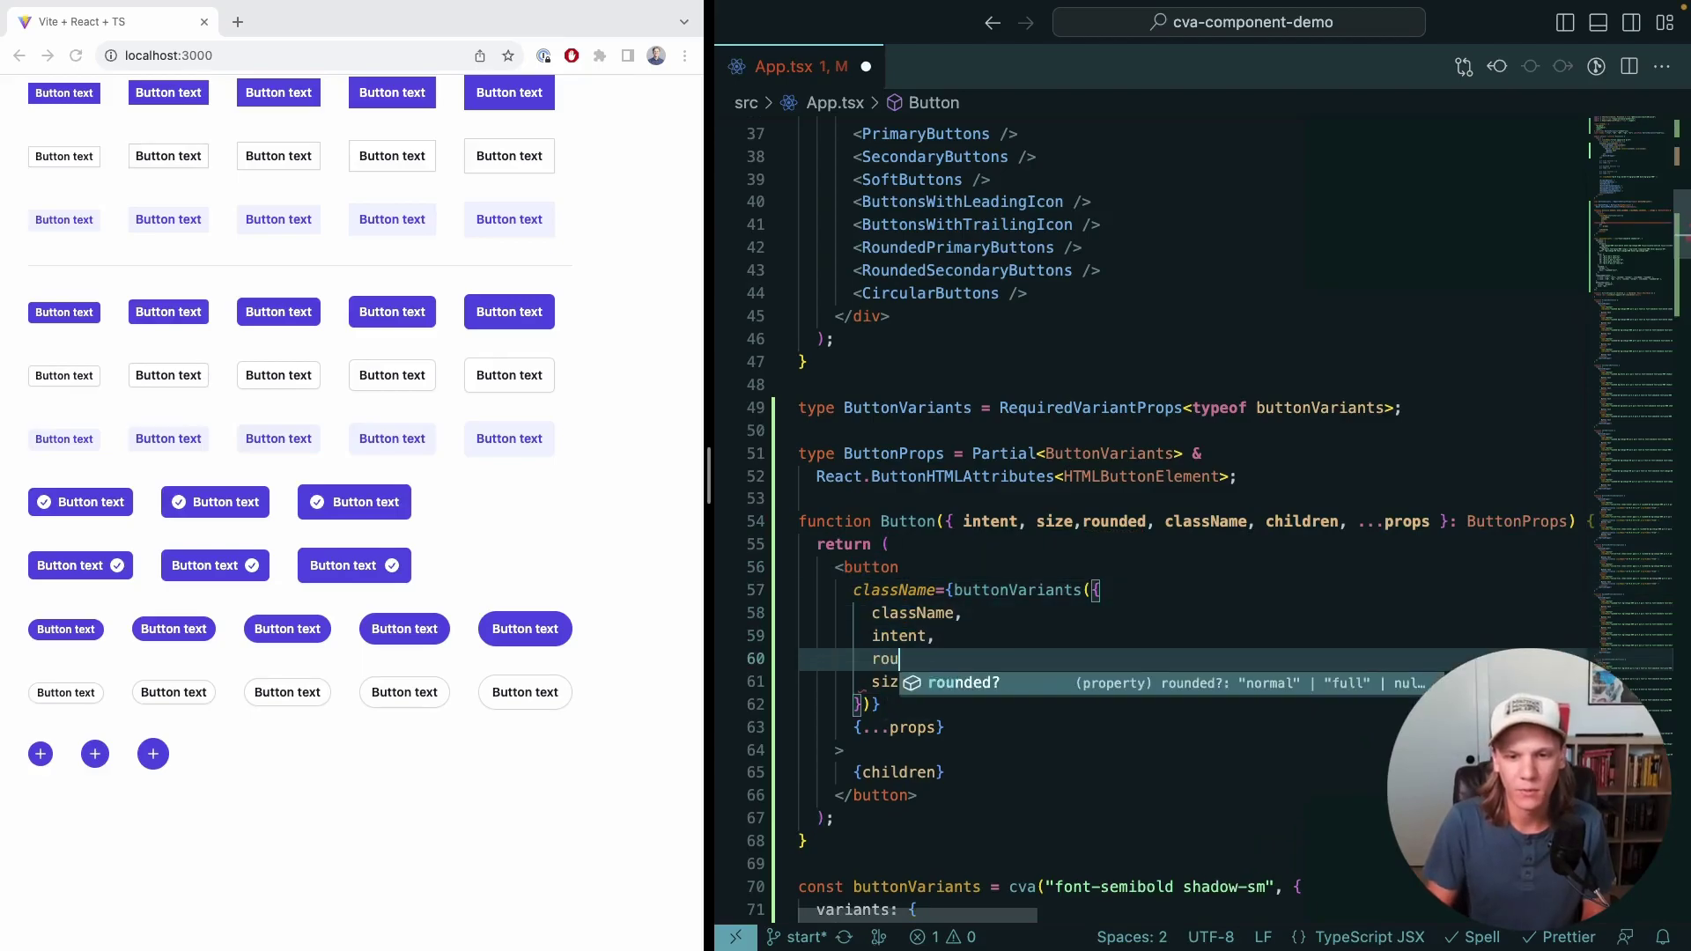
text(nded,)
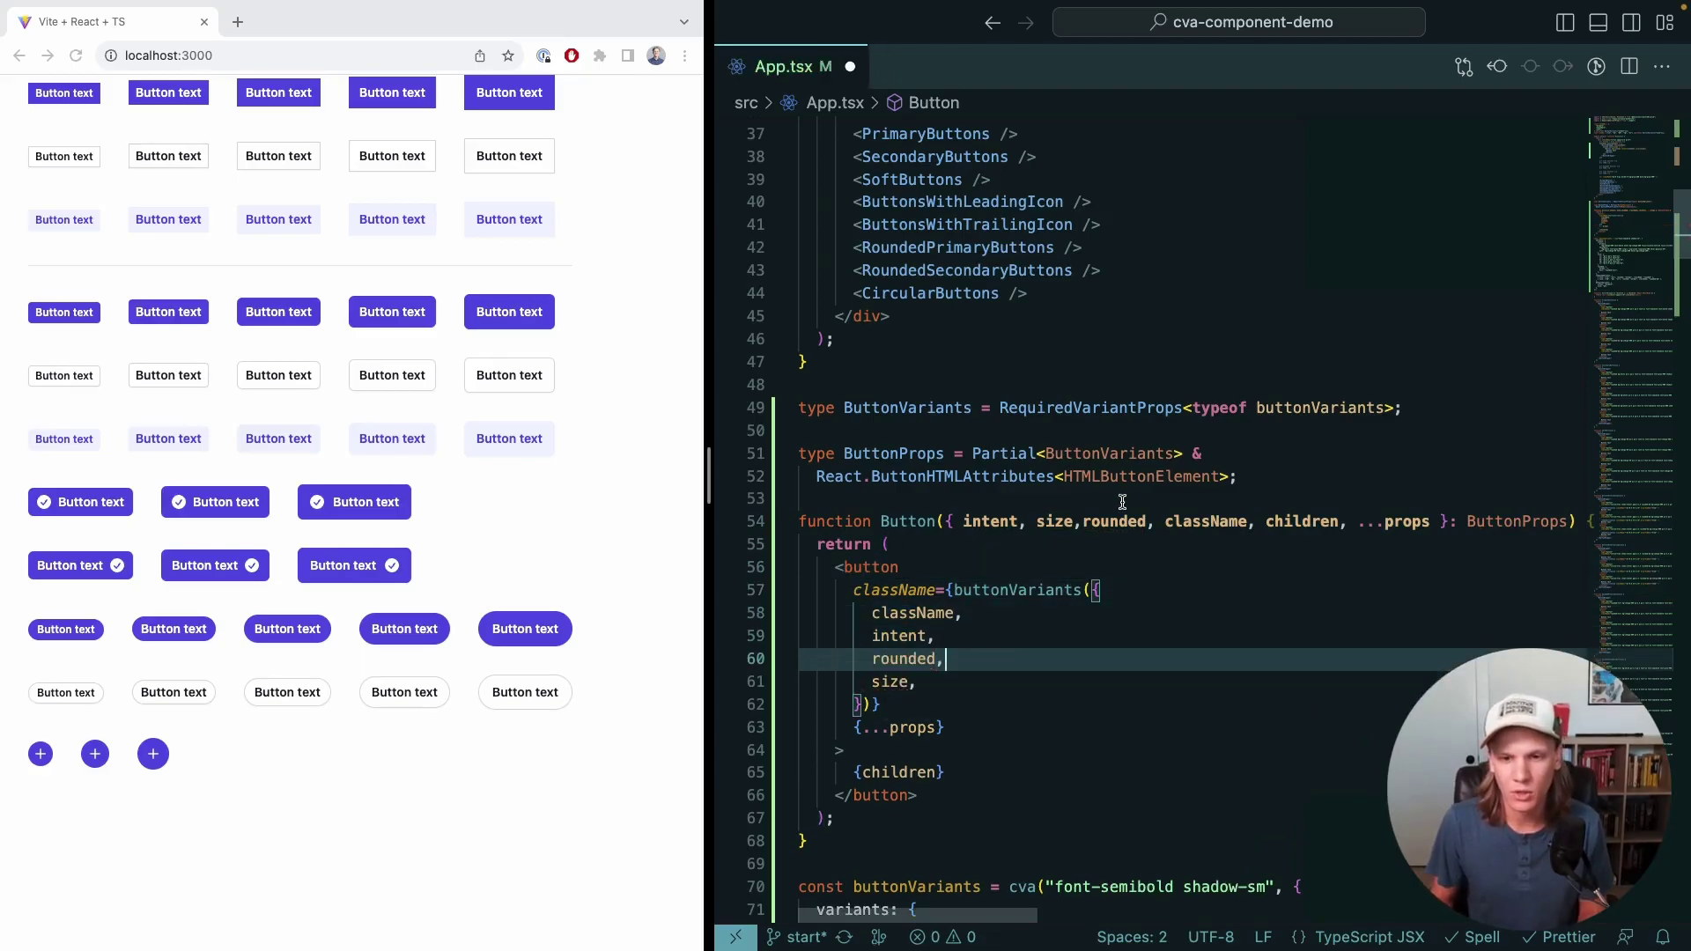
key(ctrl+s)
scroll(1122, 502, up, 10)
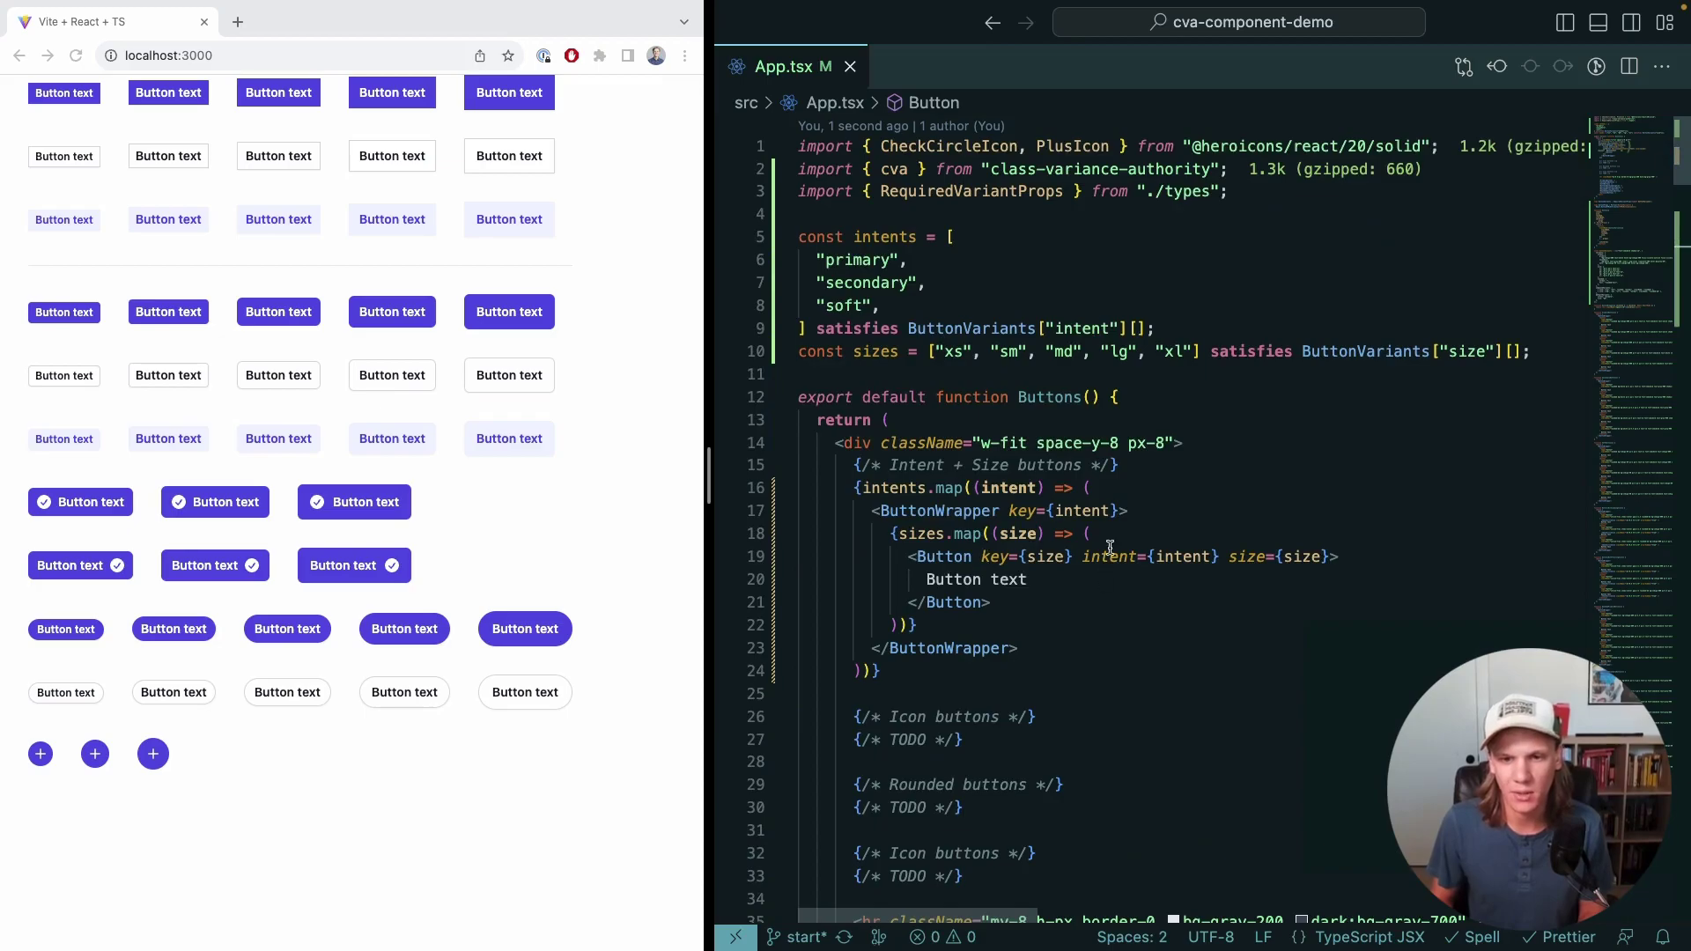
scroll(1250, 592, down, 7)
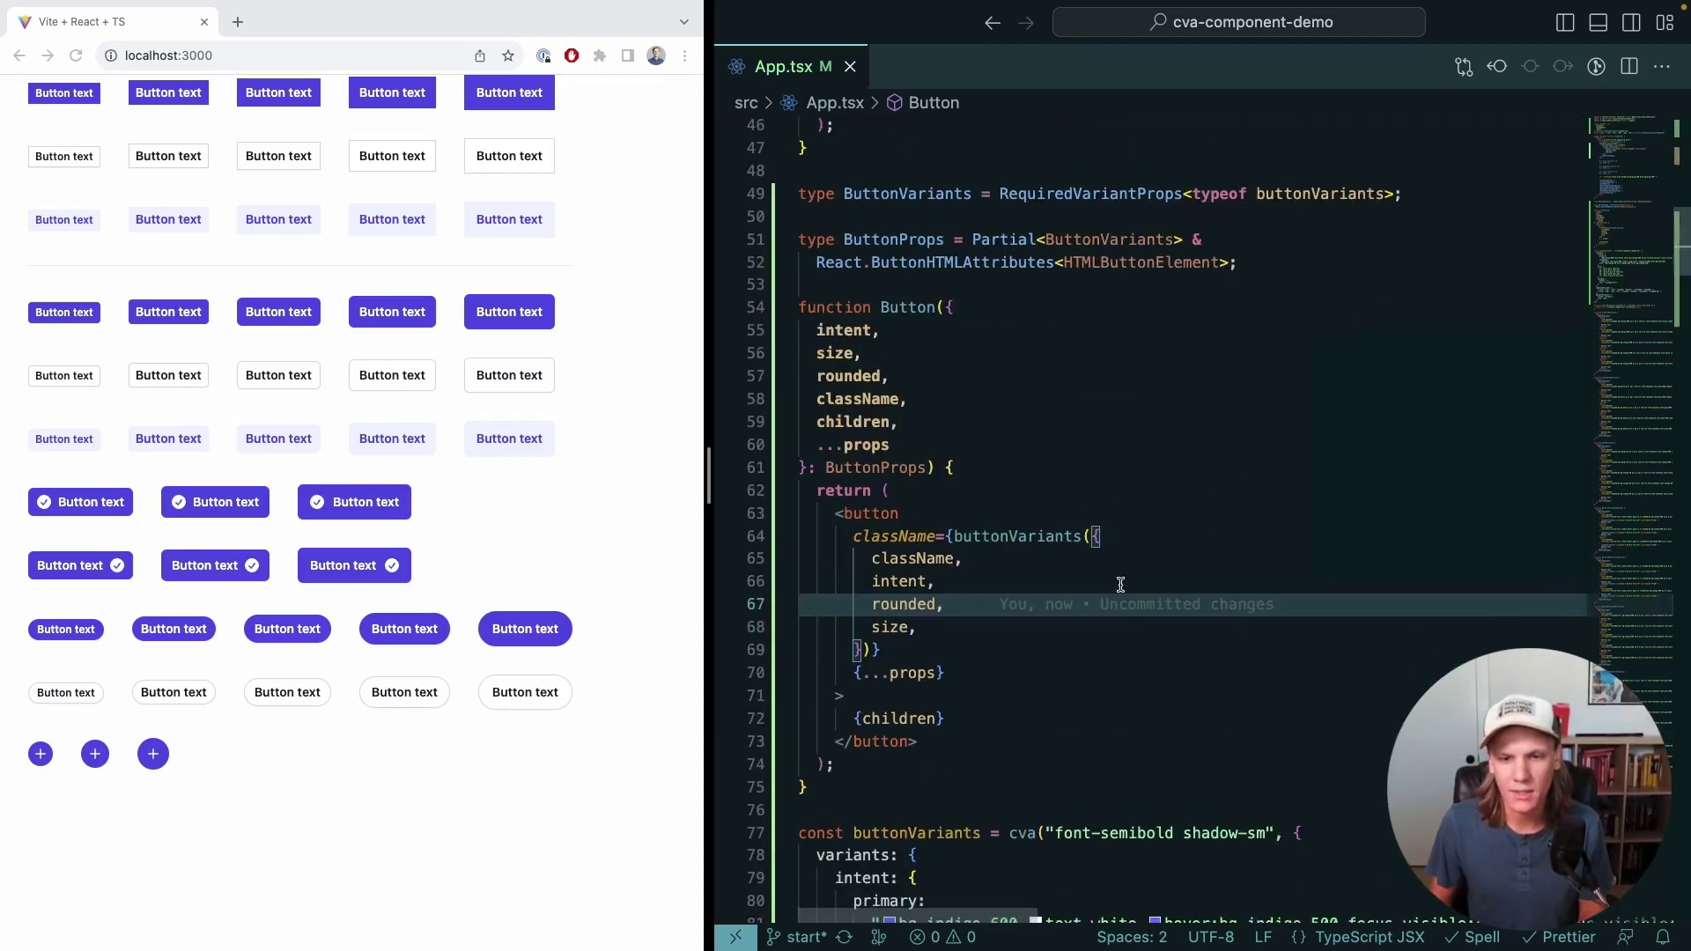
scroll(953, 588, down, 3)
scroll(916, 561, down, 5)
Step: Add rounded: "normal" to defaultVariants, fixing the misspelled value, and save
click(873, 462)
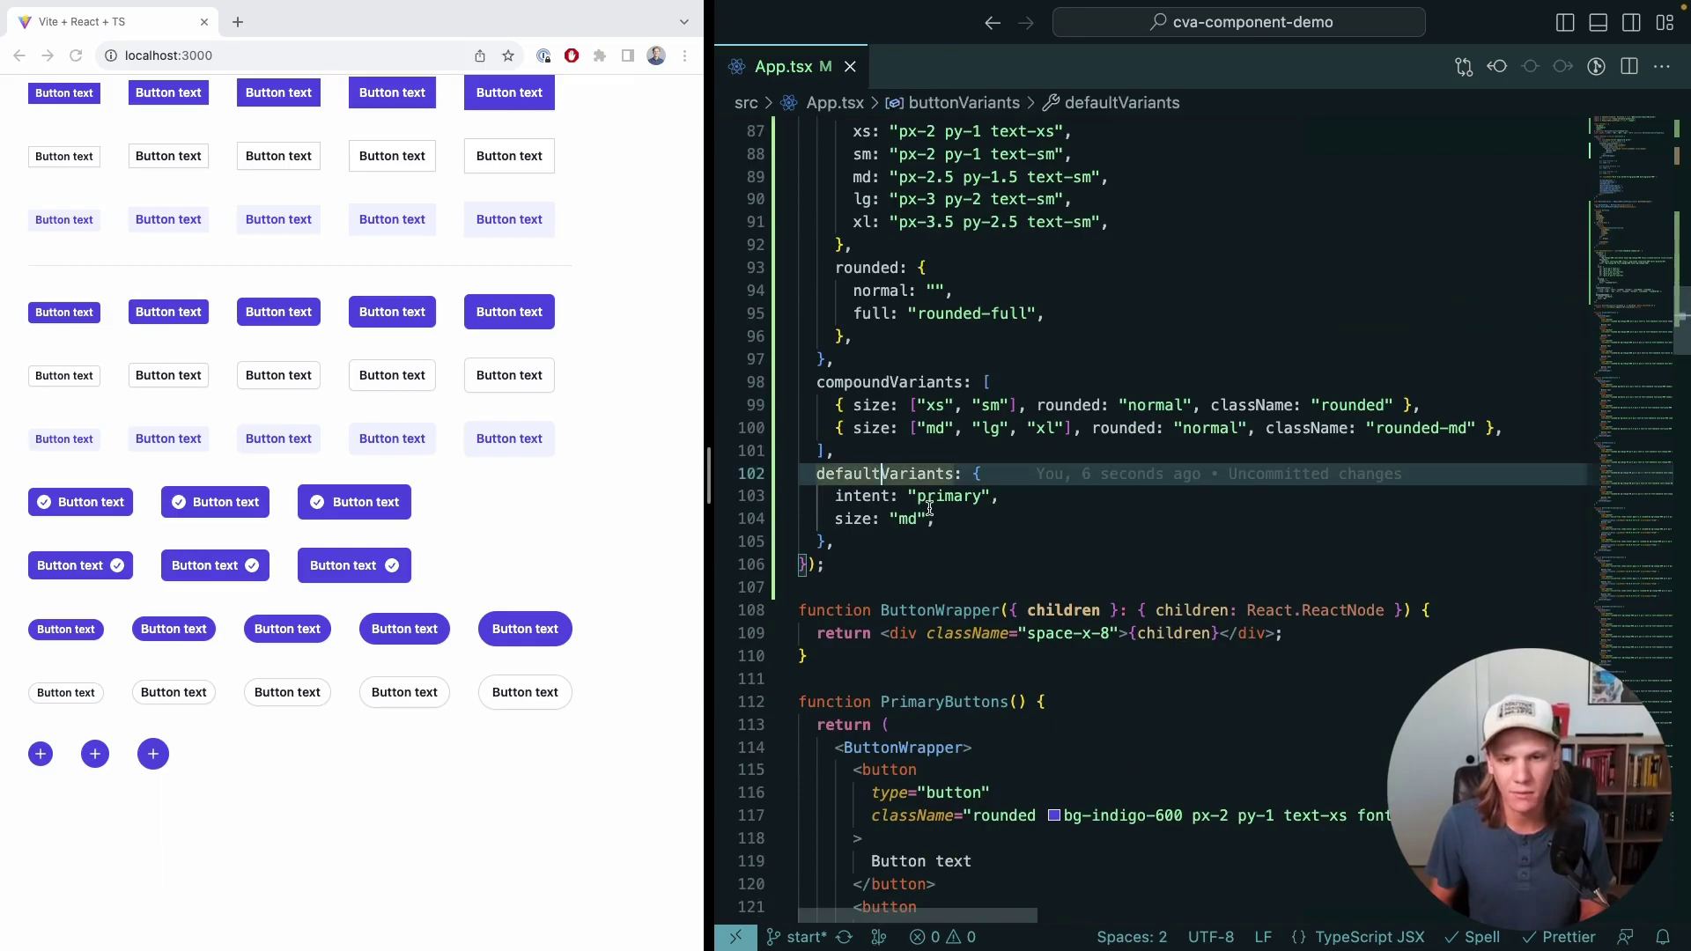
click(935, 518)
key(Return)
text(roun)
key(Tab)
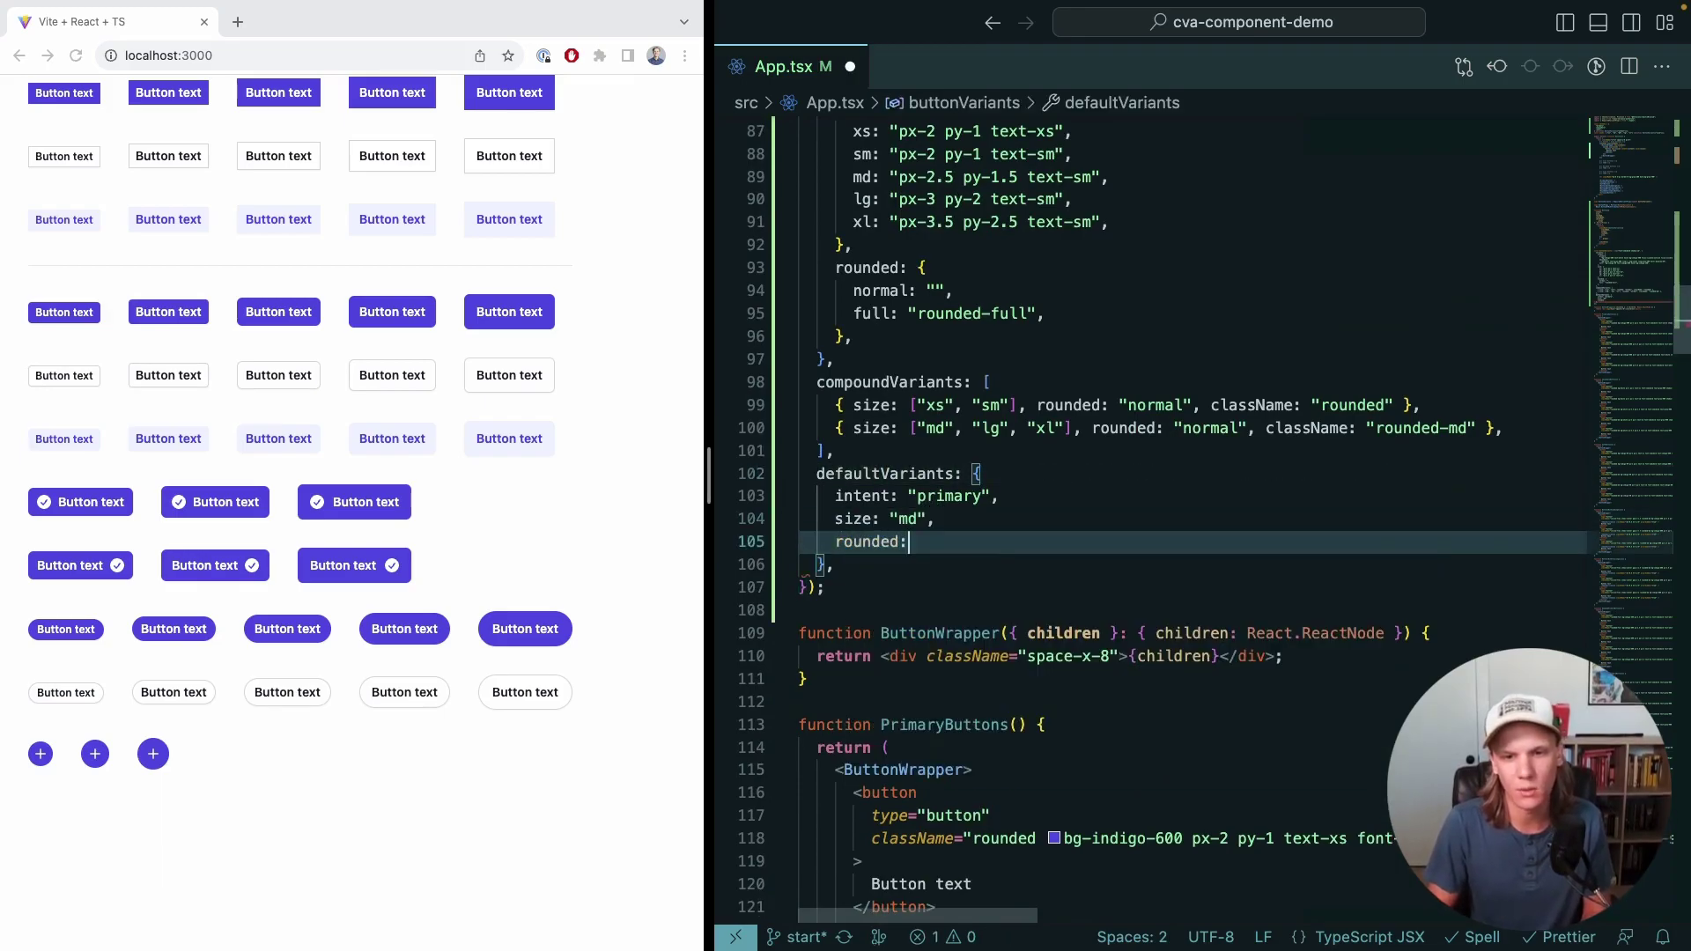
text(: 'normal)
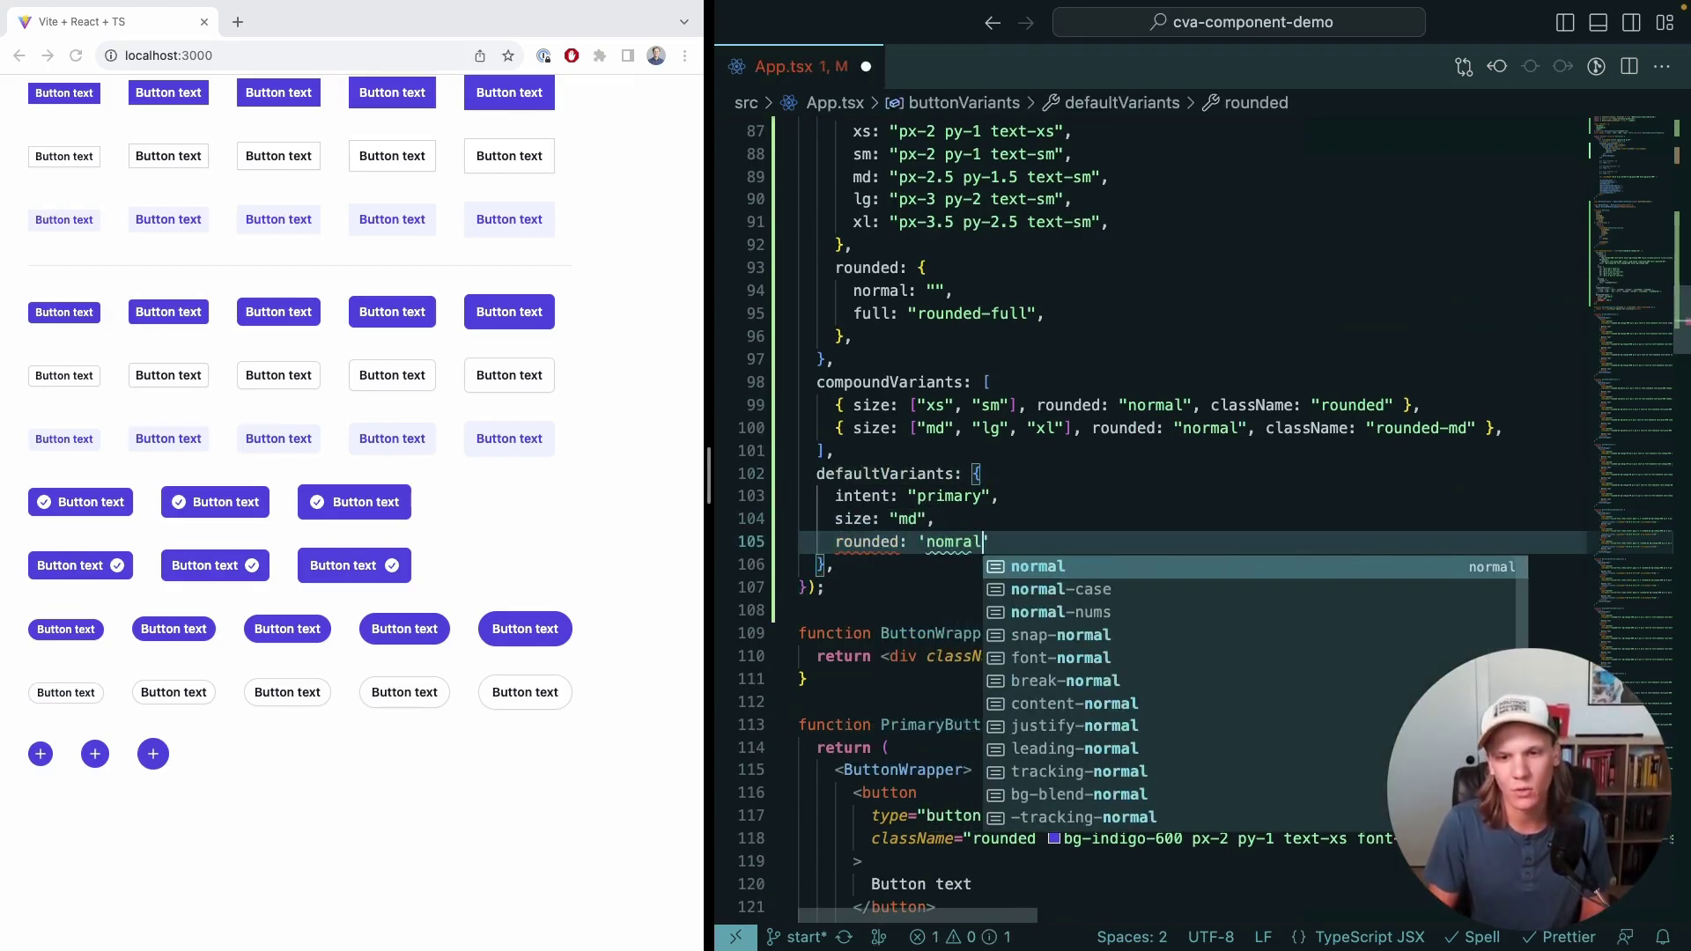
key(alt+BackSpace)
text(l)
key(ctrl+s)
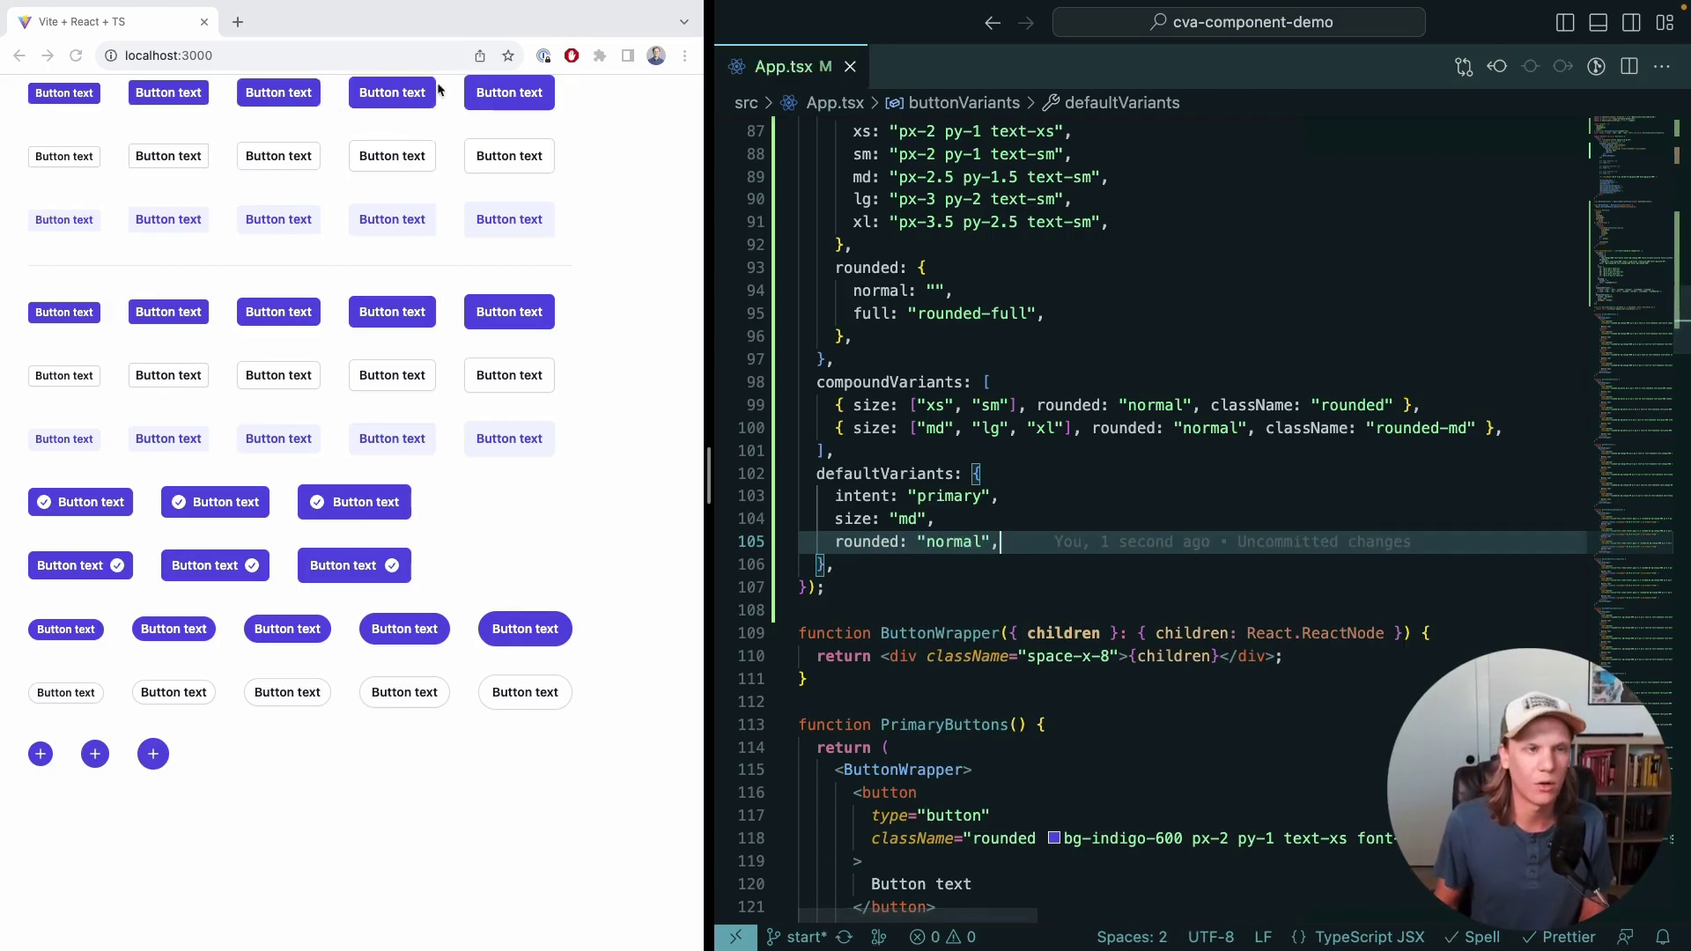
scroll(971, 361, up, 5)
scroll(977, 396, up, 10)
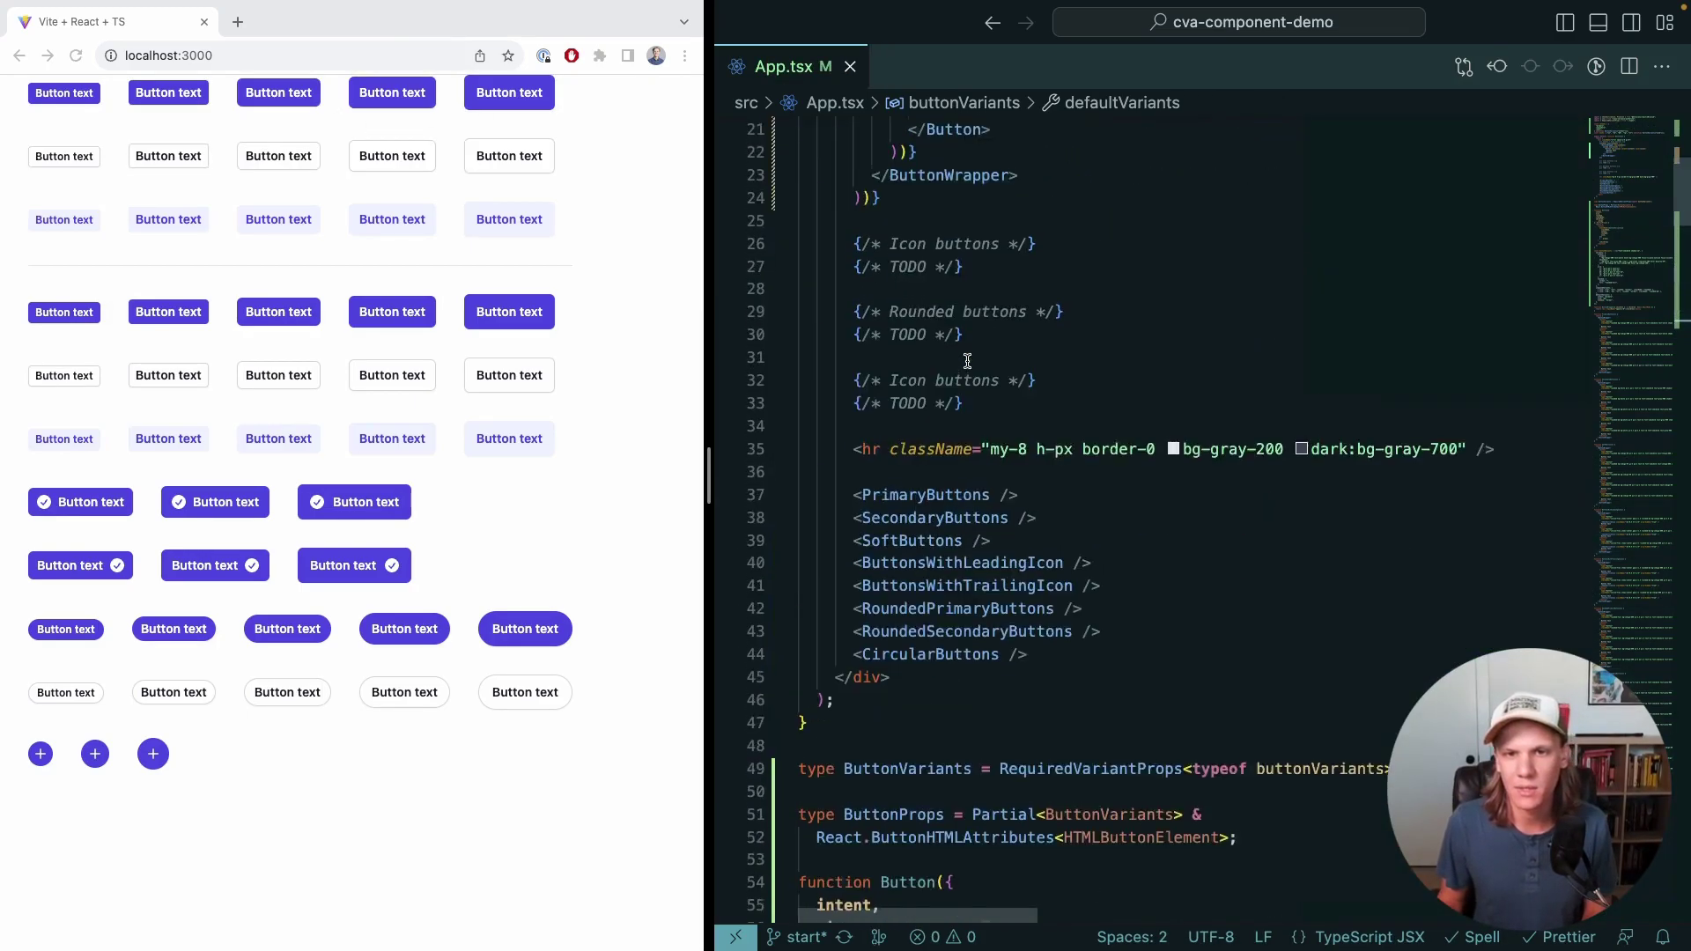
scroll(1031, 463, up, 10)
scroll(1072, 509, down, 3)
scroll(1190, 566, down, 2)
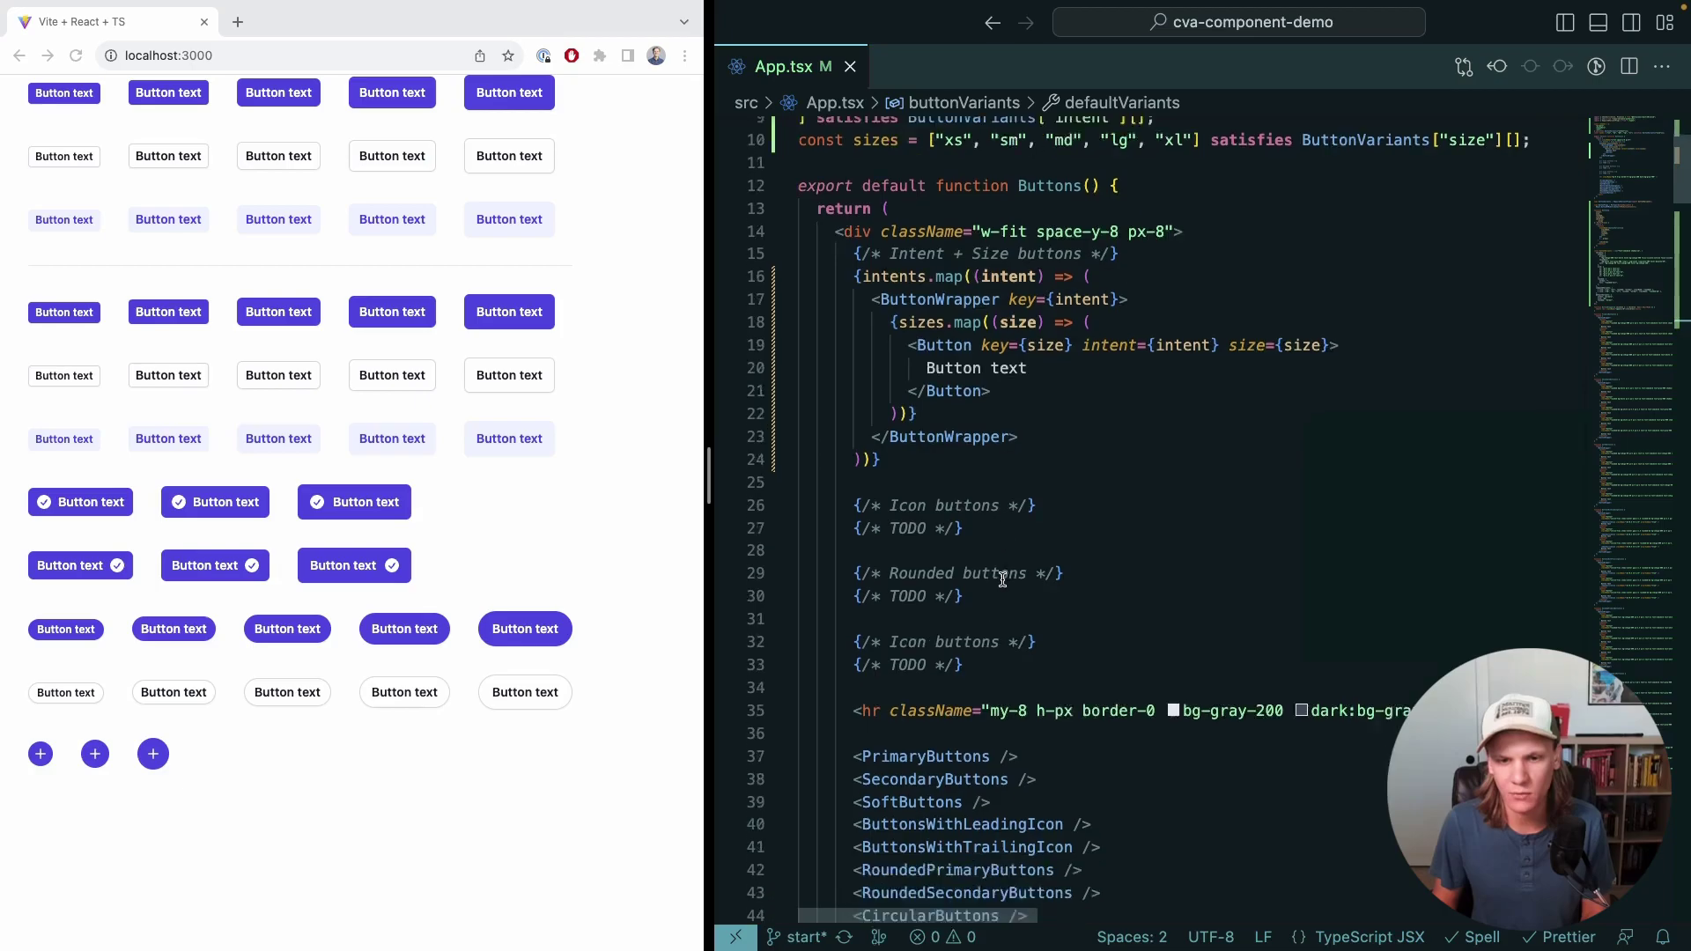
scroll(989, 491, down, 2)
Step: Replace the Rounded buttons TODO with a copy of the intents-and-sizes button grid
click(999, 500)
key(super+BackSpace)
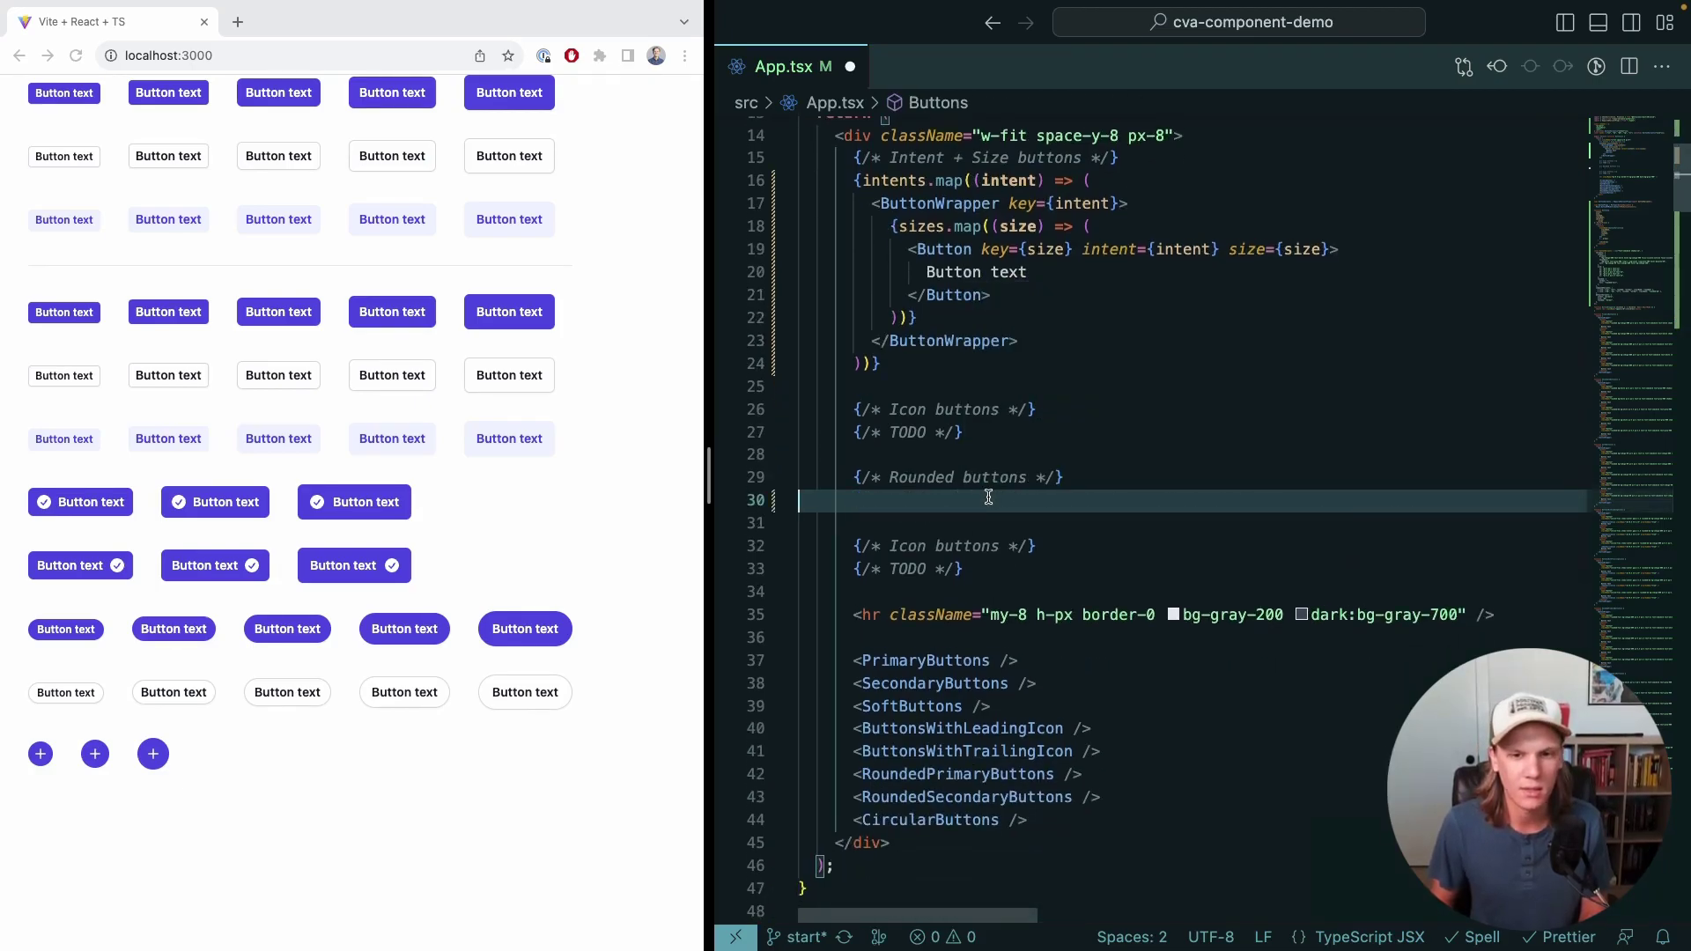
text({intents.)
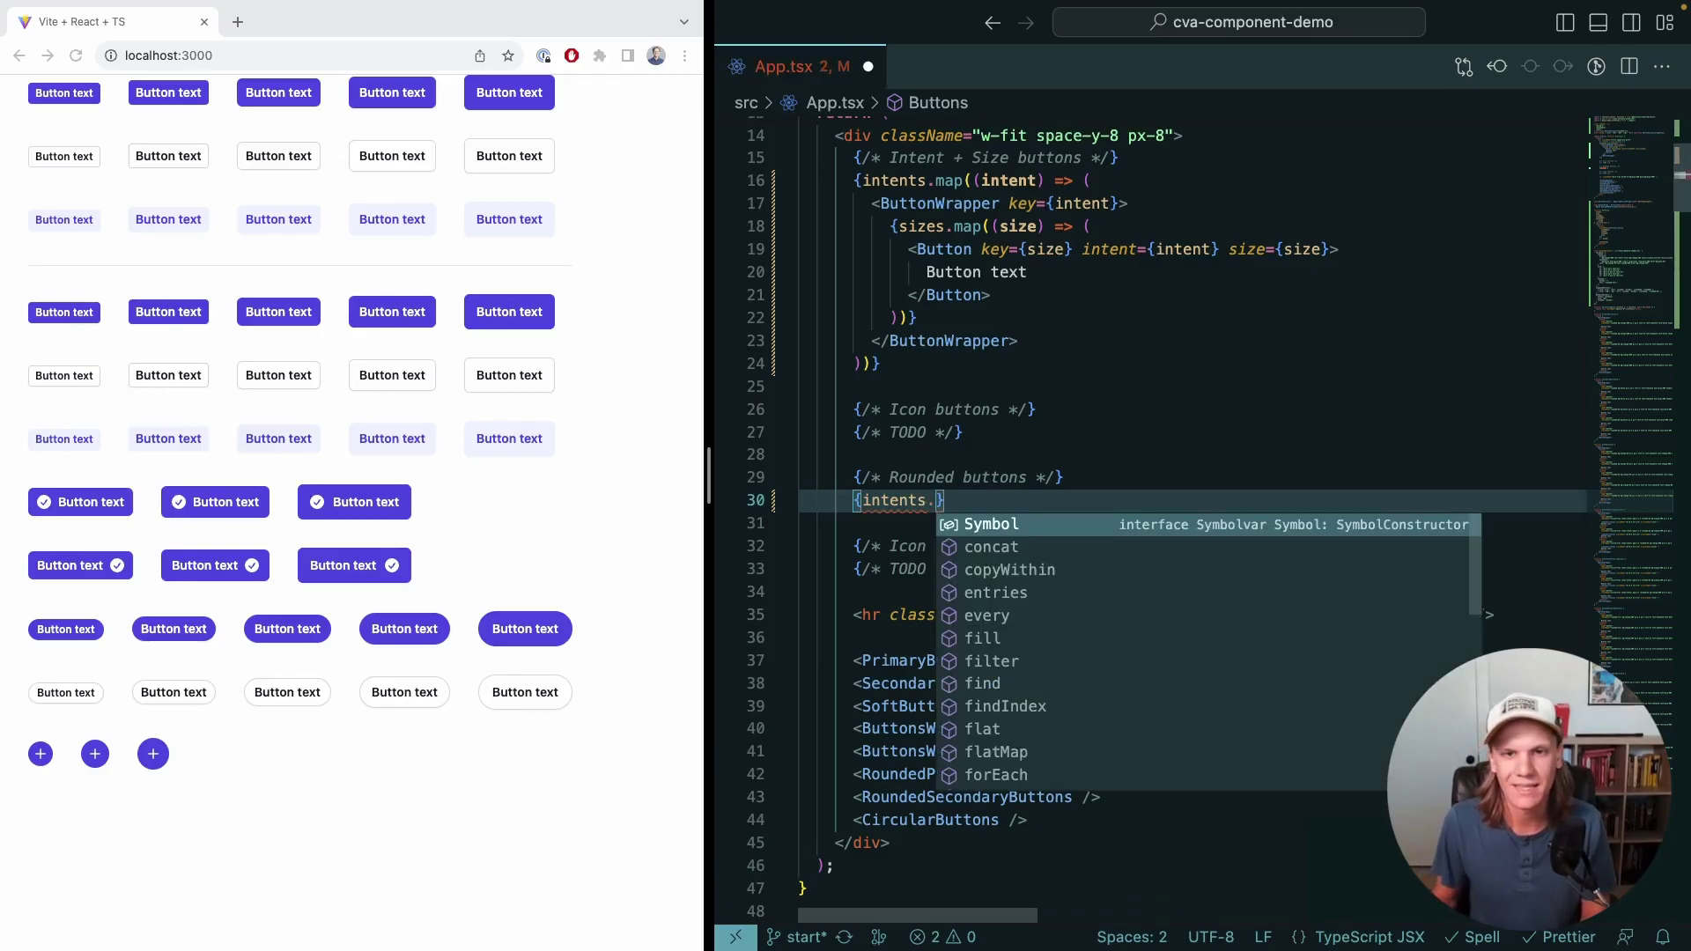
drag(880, 362, 807, 159)
key(super+c)
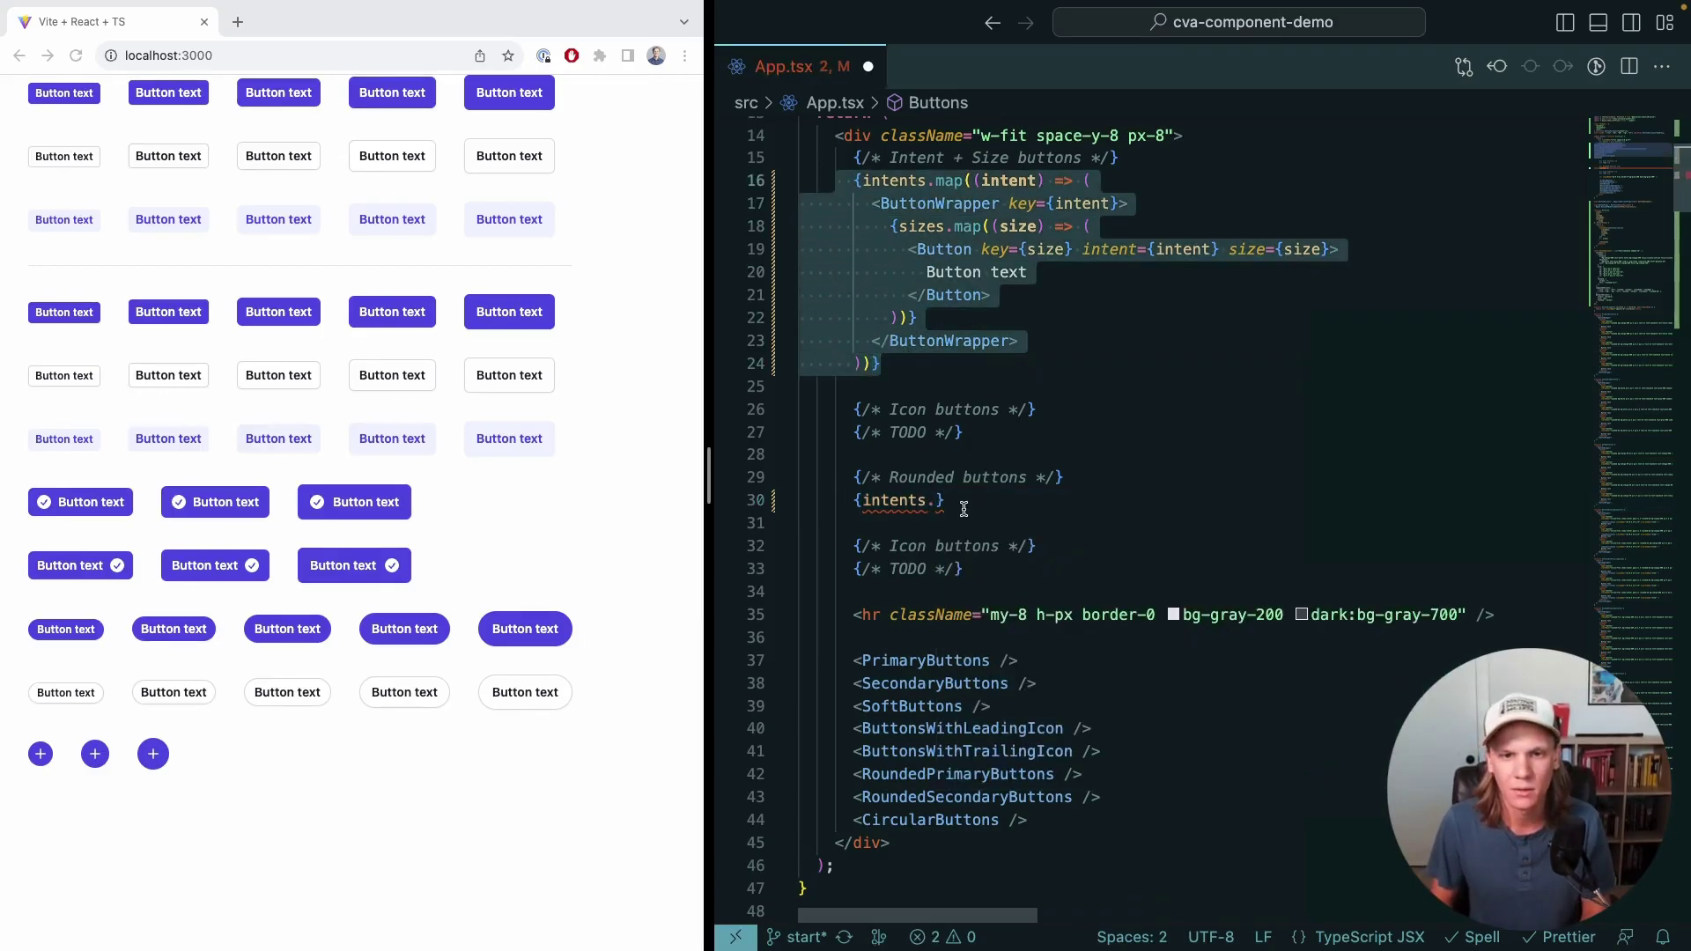
click(979, 501)
key(shift+super+Left)
key(super+v)
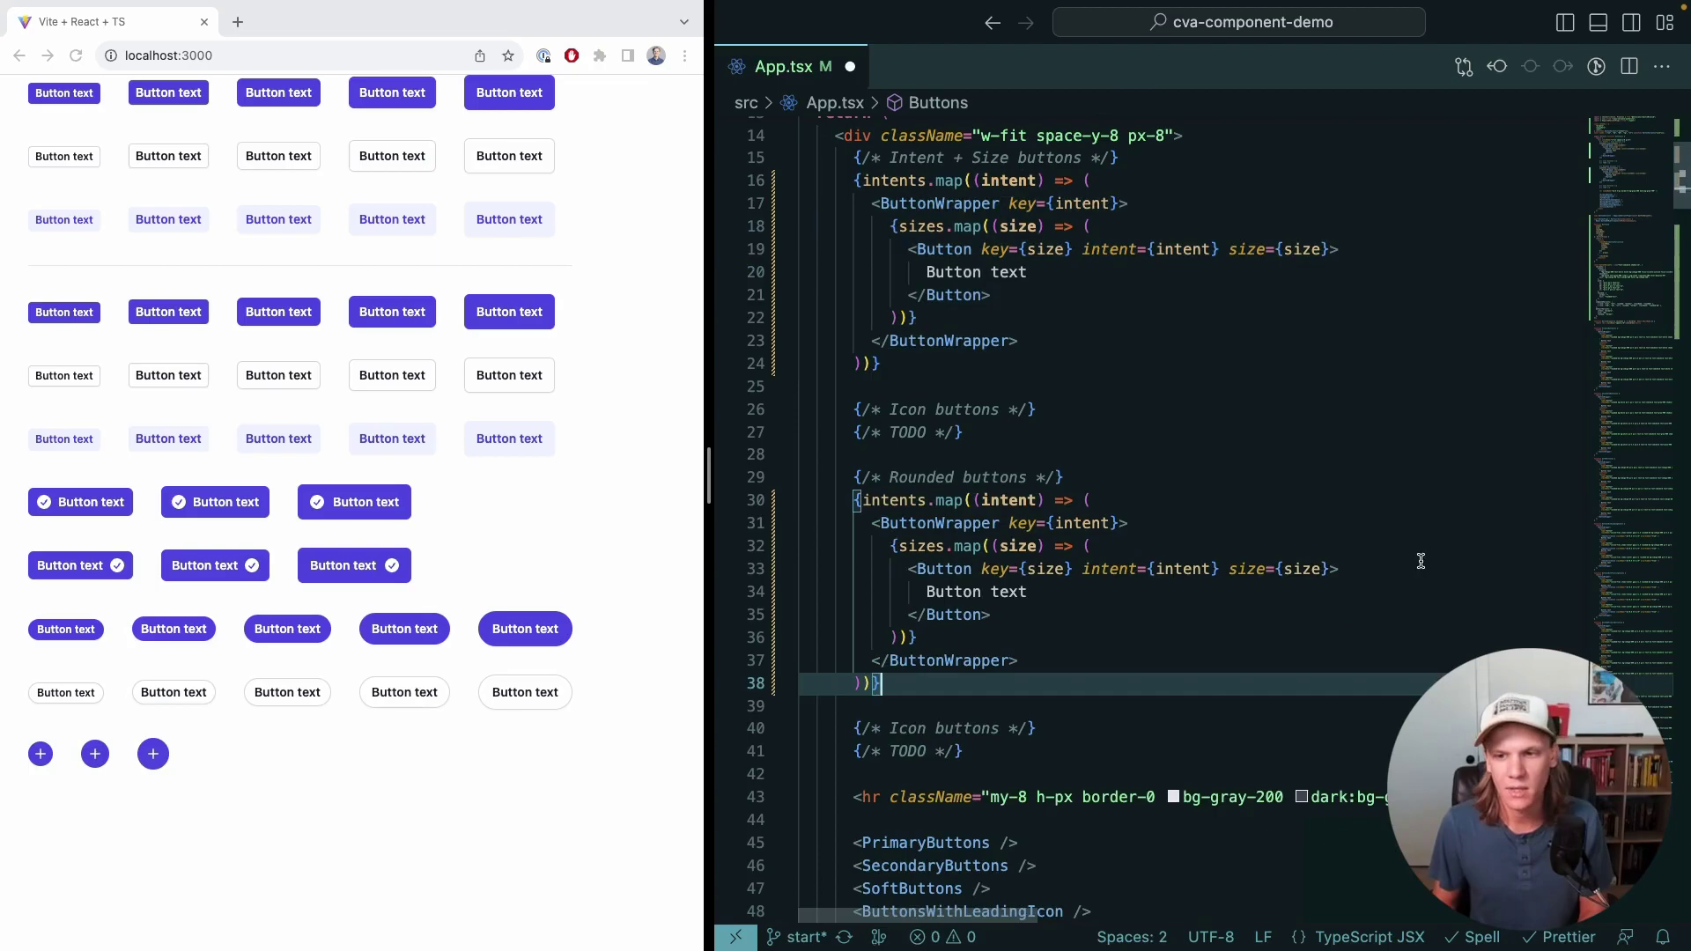
Step: Add rounded="full" to the Button in the pasted grid
click(1420, 560)
key(Left)
text(rounded)
key(Return)
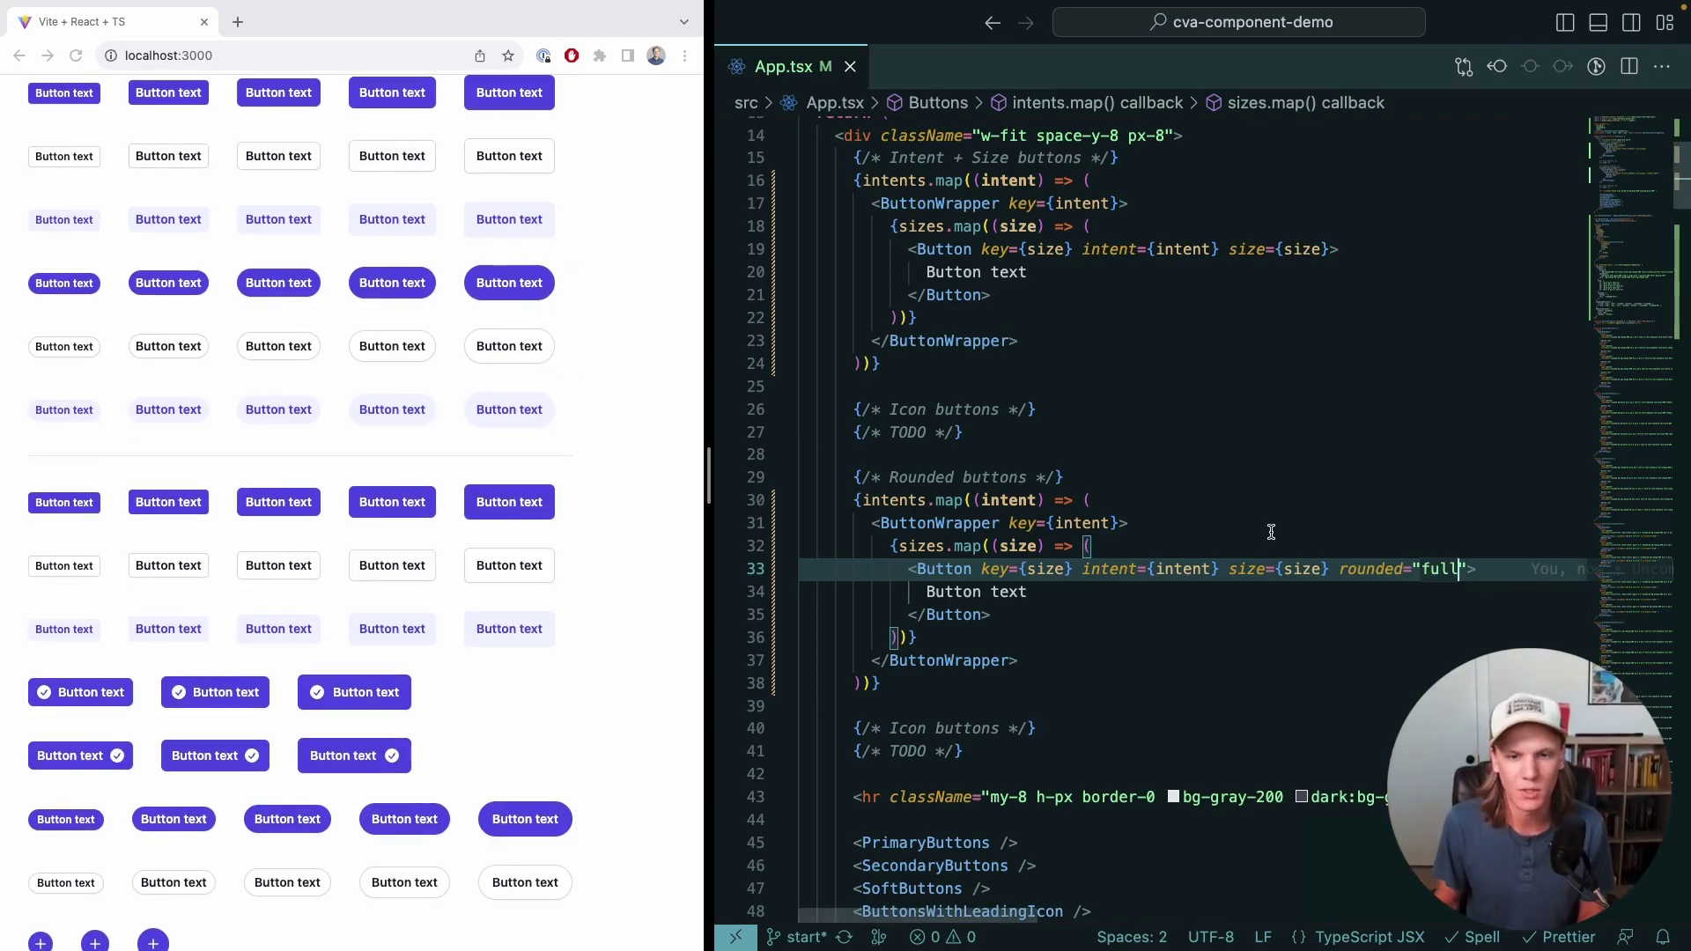
scroll(1256, 530, down, 5)
scroll(1261, 525, down, 10)
scroll(1263, 521, down, 5)
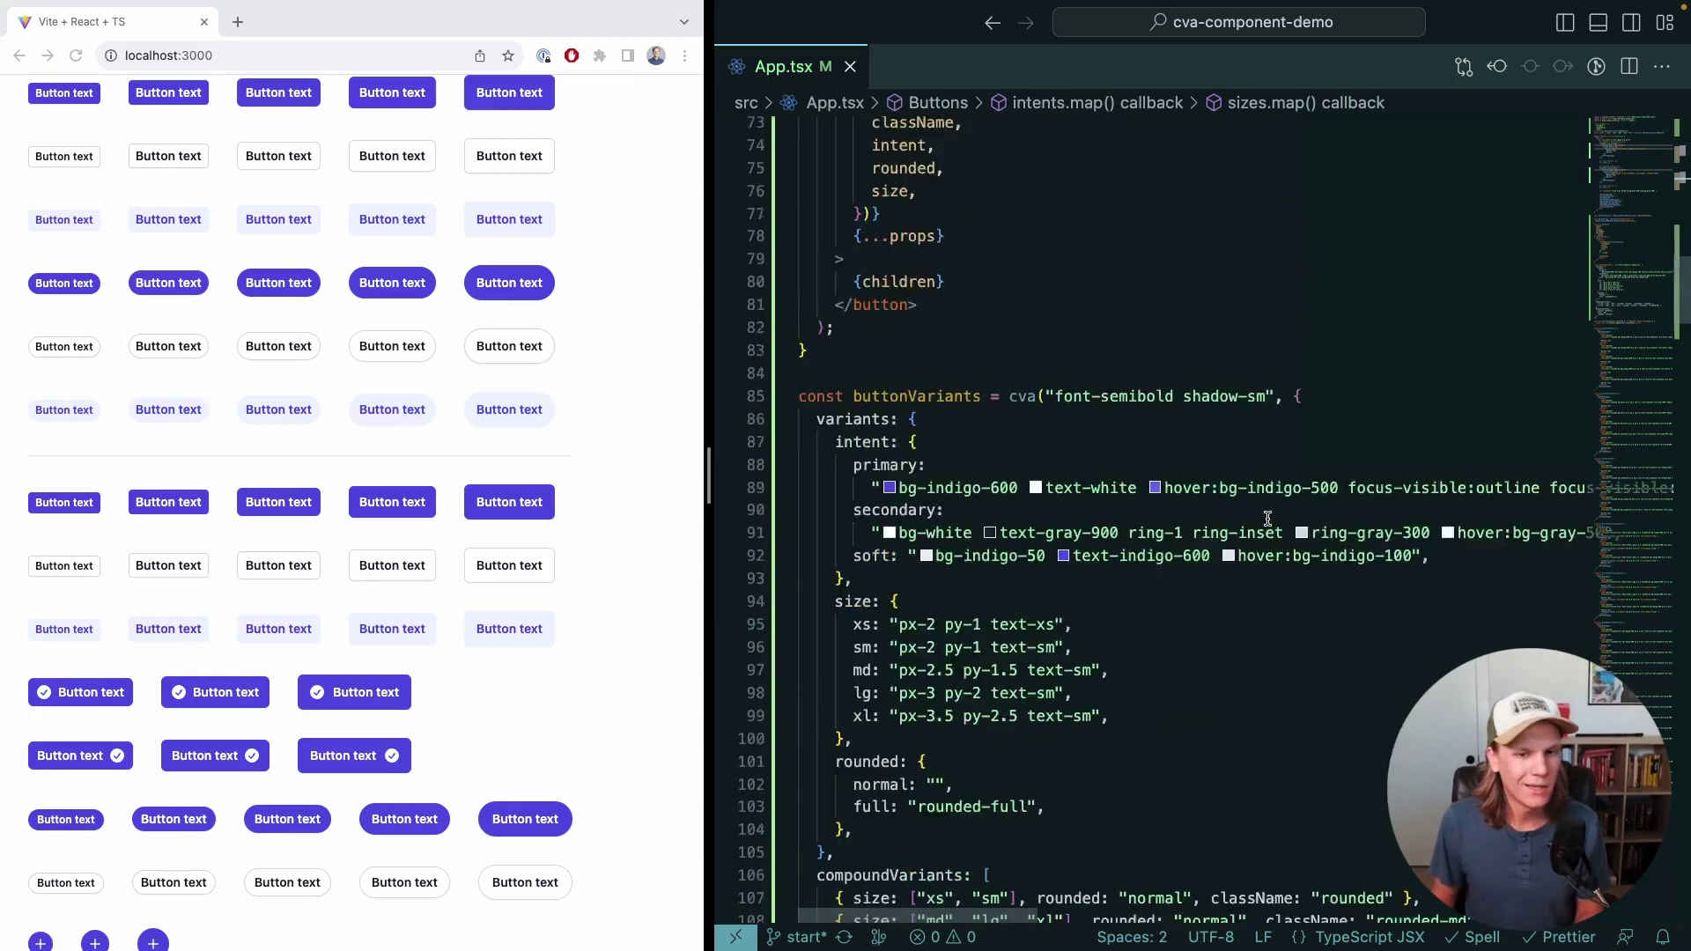
scroll(1268, 519, down, 1)
scroll(1265, 515, down, 2)
scroll(1265, 510, down, 3)
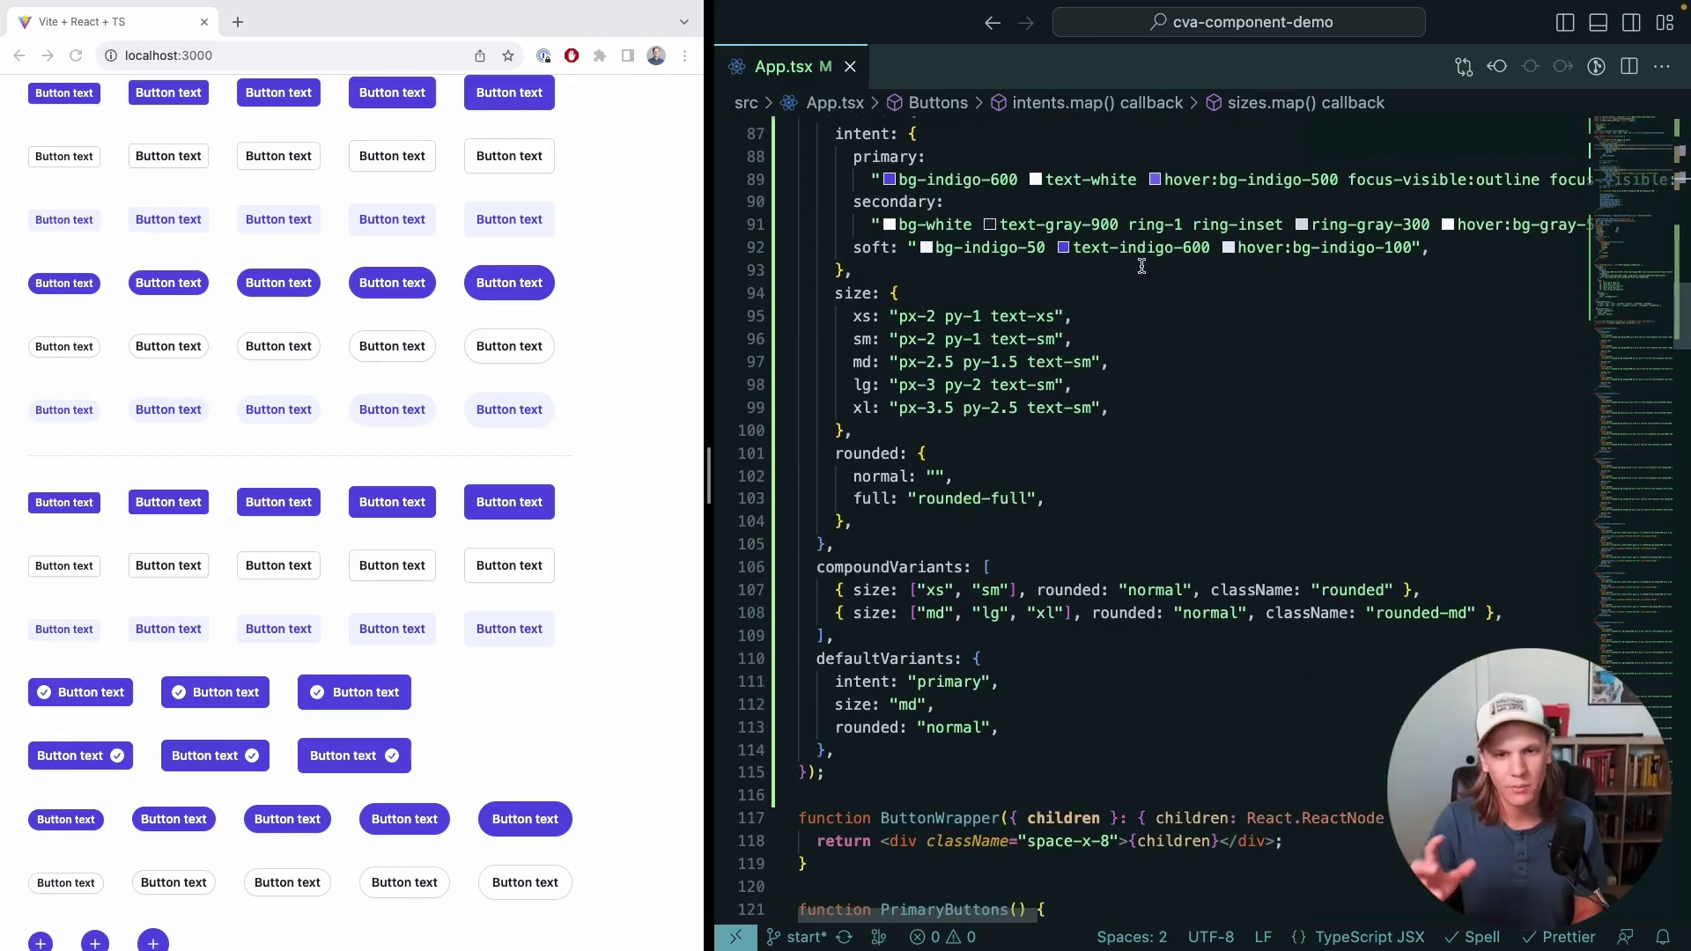
click(917, 566)
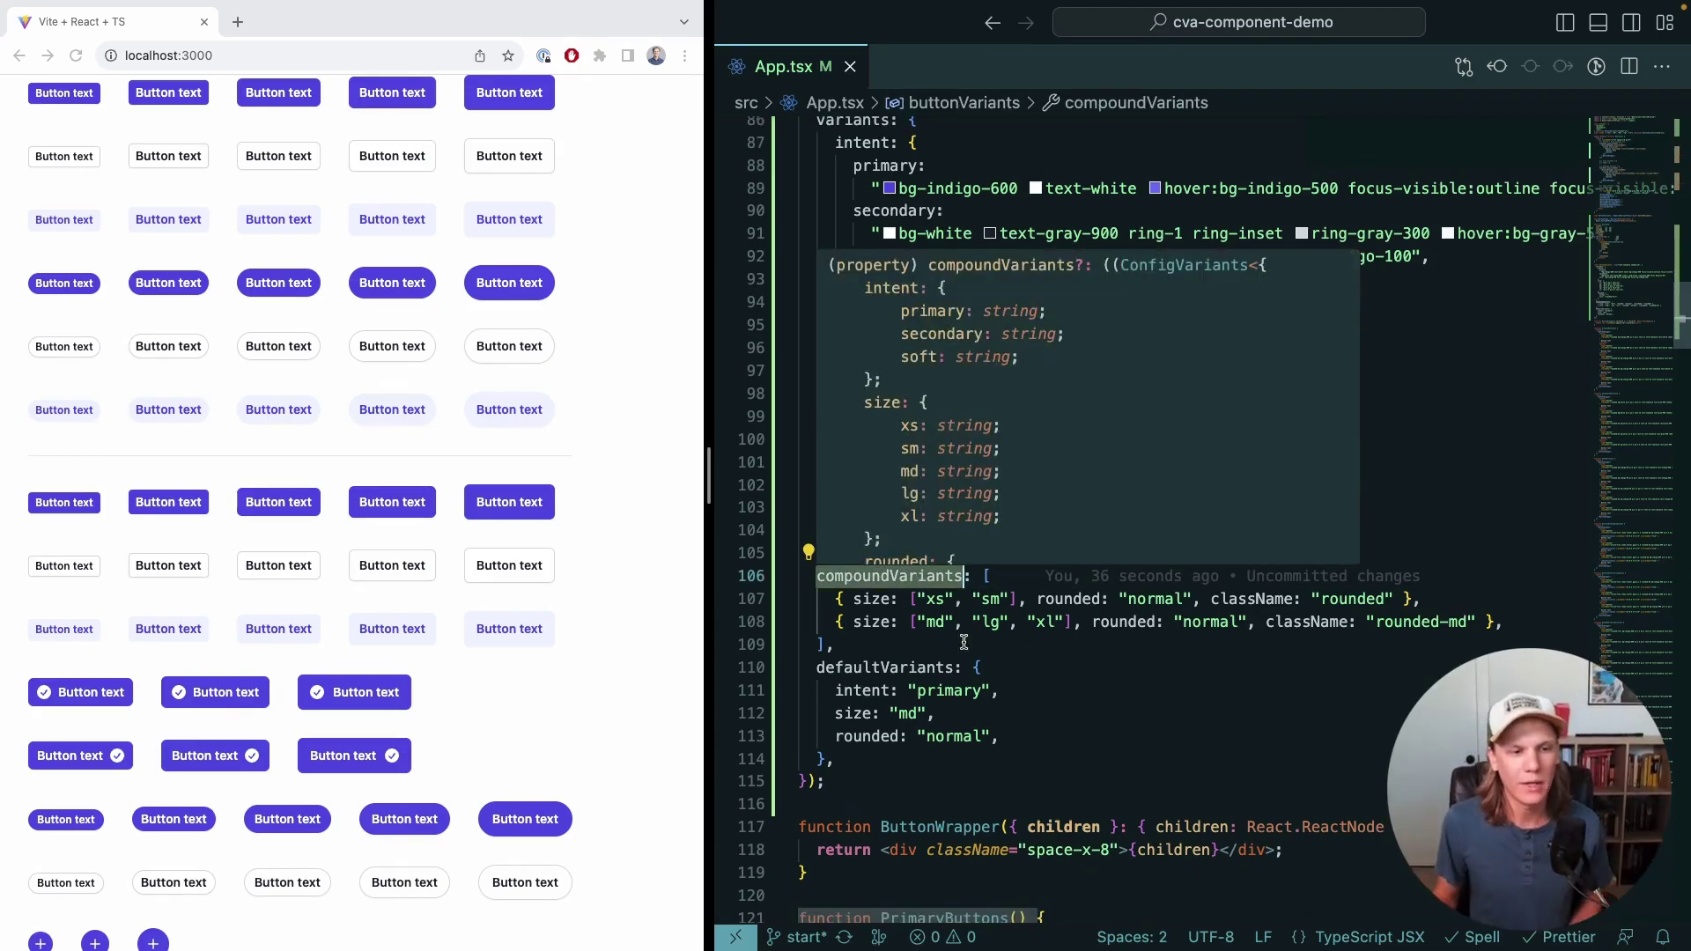
mouse_move(1231, 577)
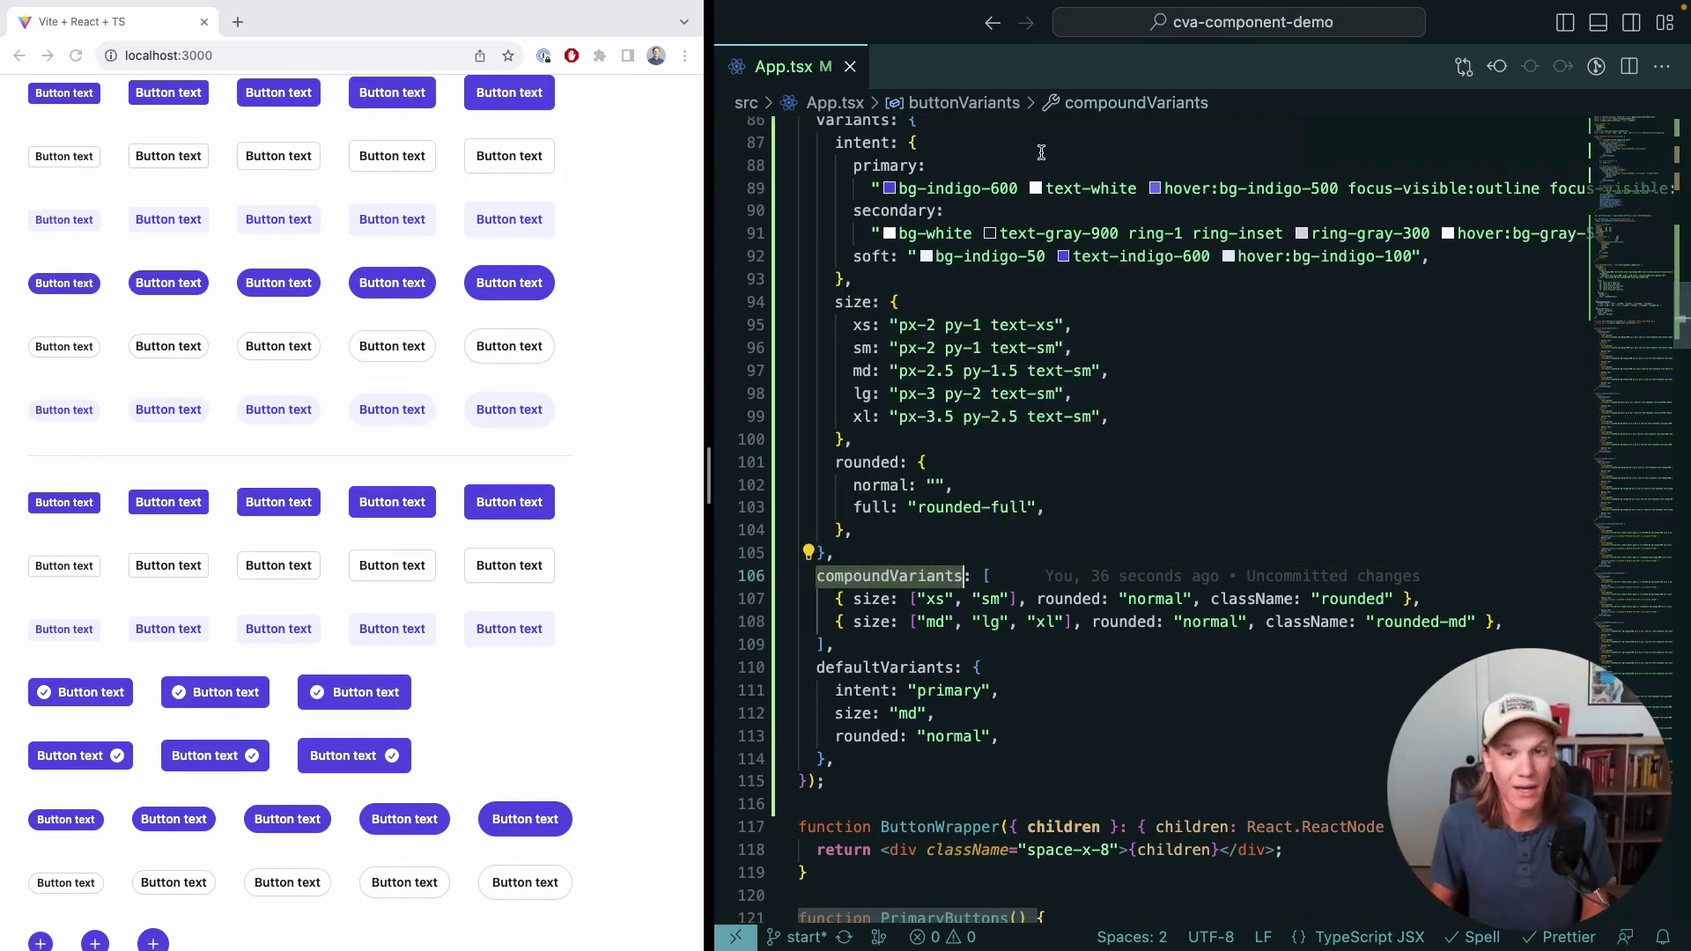
click(1064, 189)
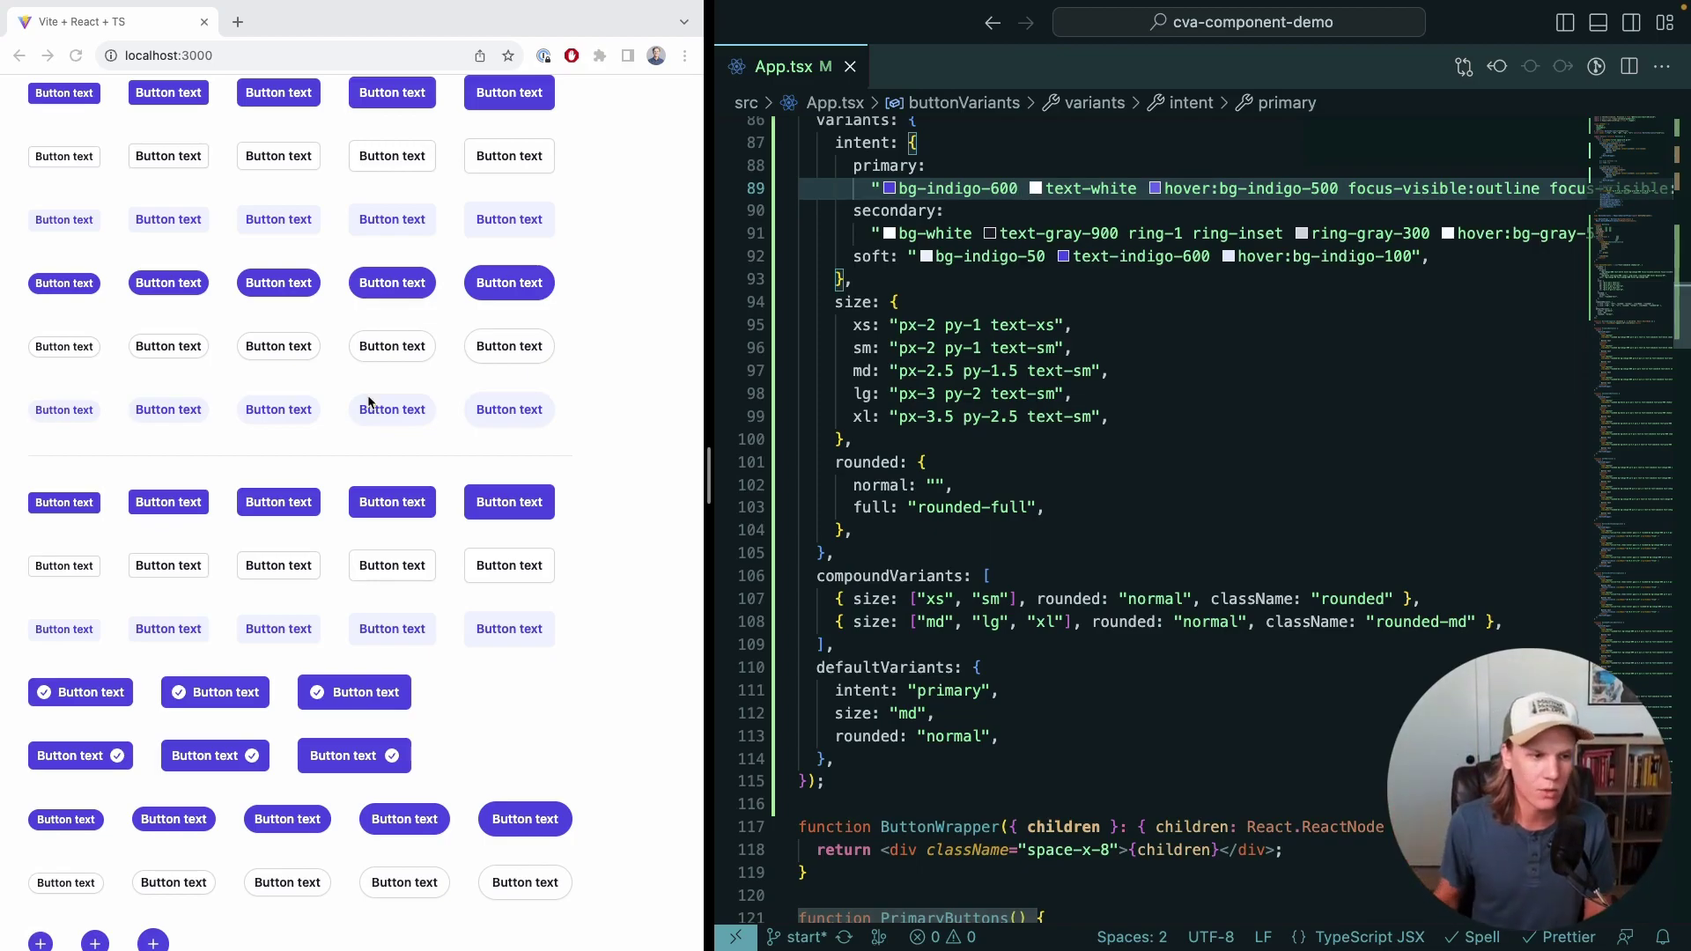
scroll(393, 562, down, 1)
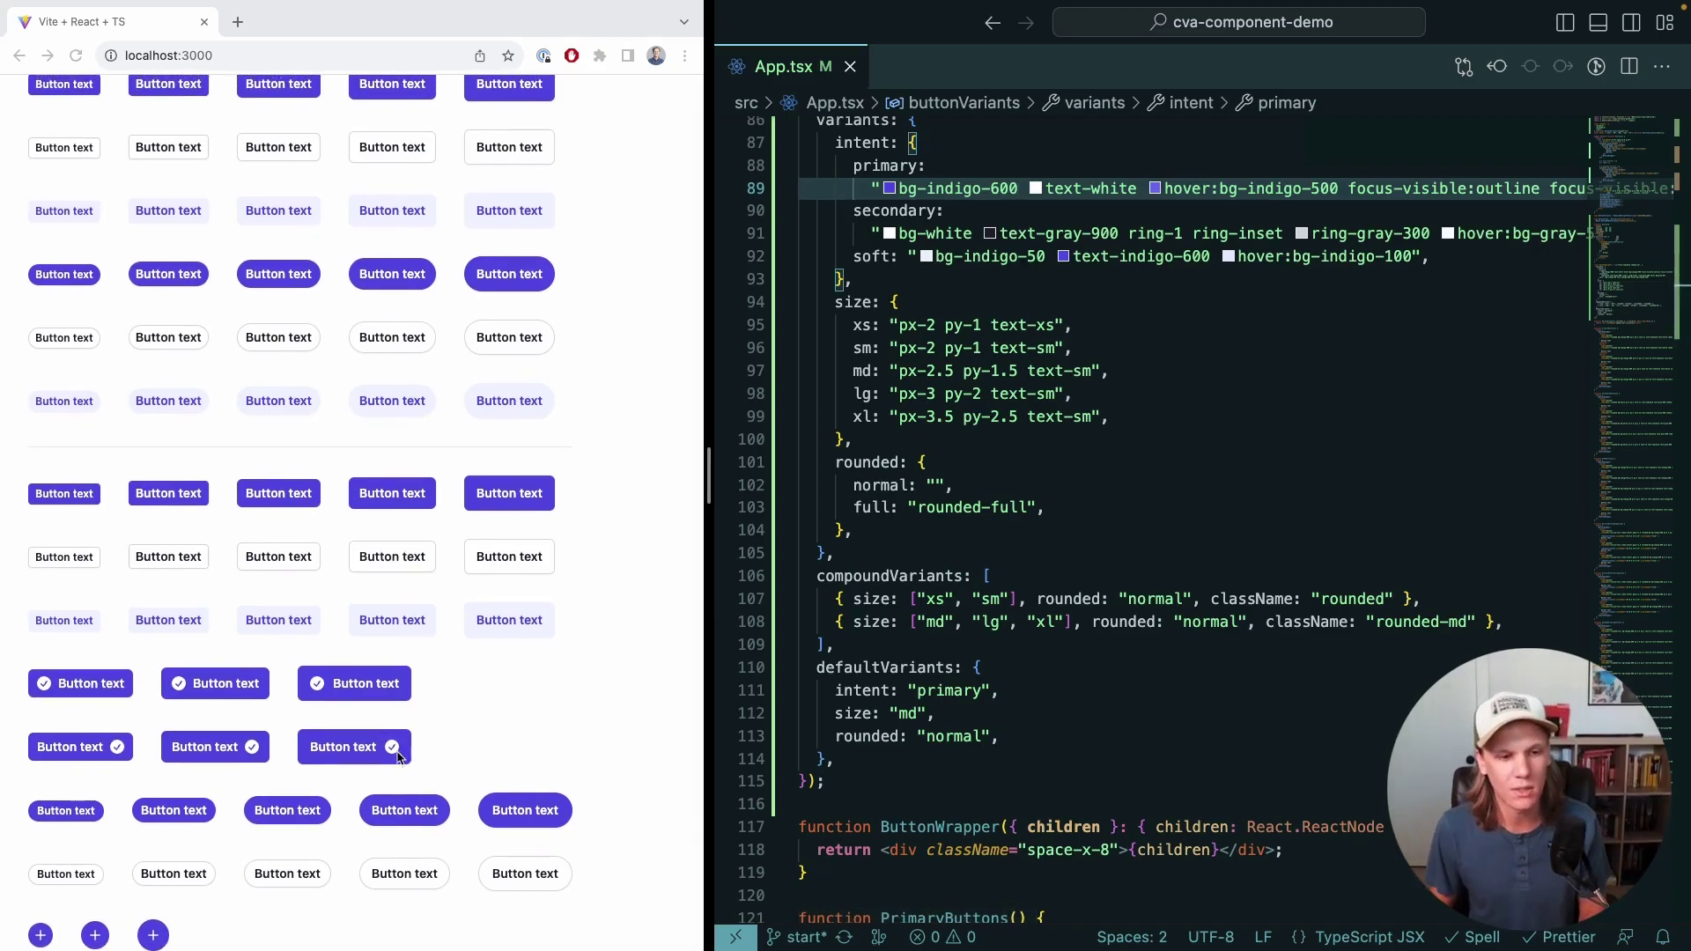